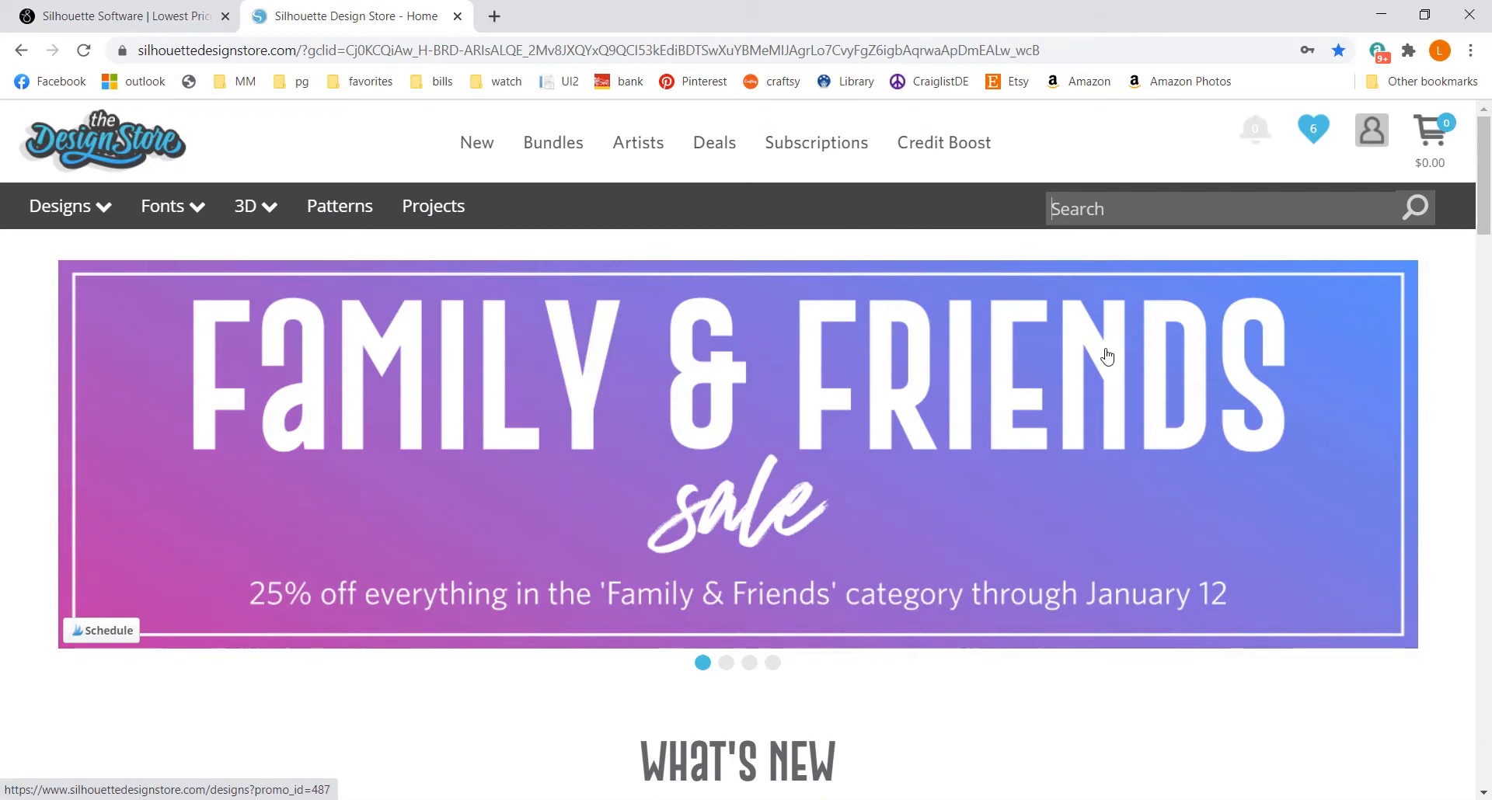
Open the Design Store's free designs listing and browse the designs offered there.
{"action": "mouse_move", "coordinate": [1389, 142]}
{"action": "mouse_move", "coordinate": [714, 154]}
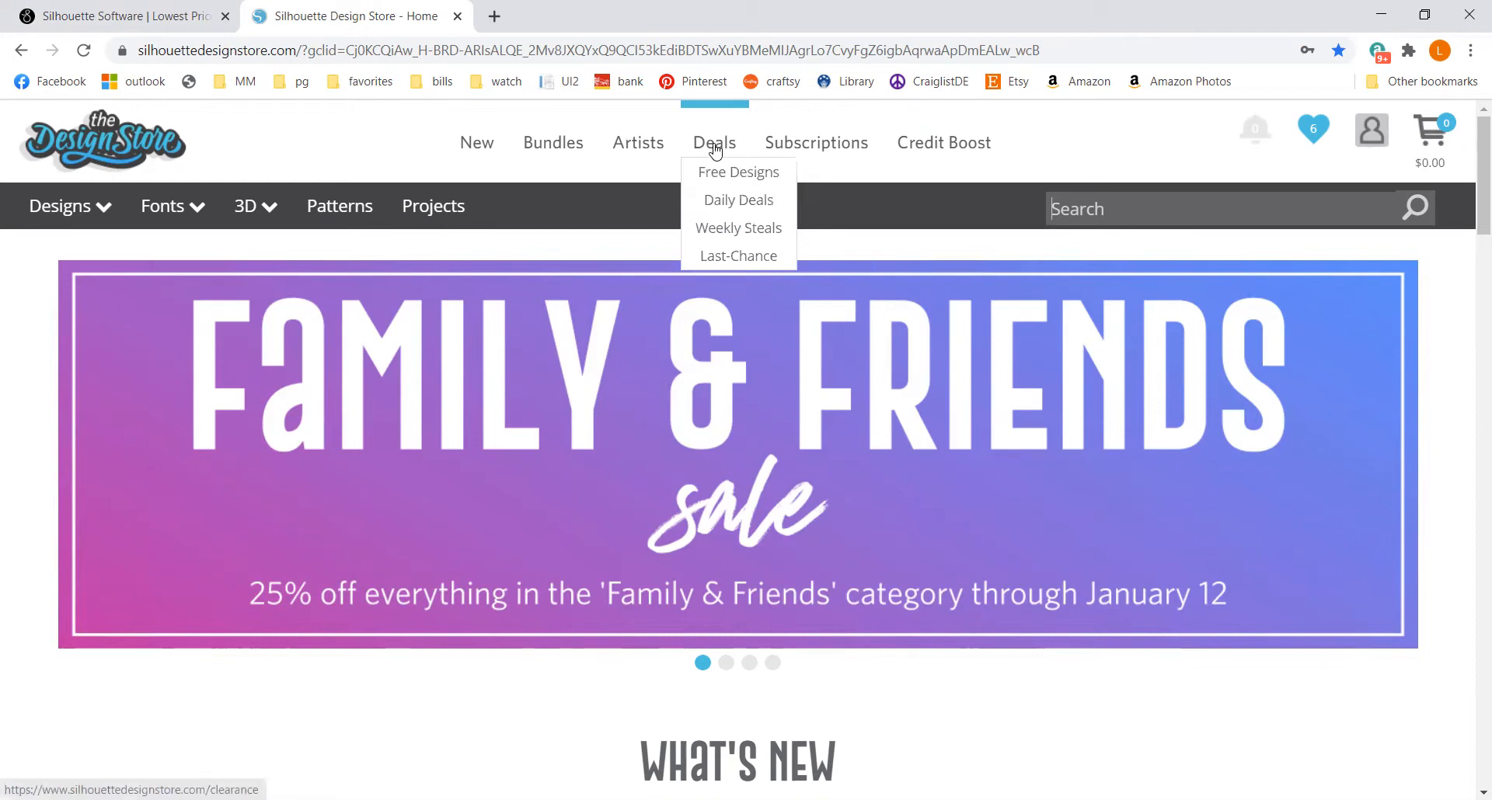
{"action": "left_click", "coordinate": [710, 177]}
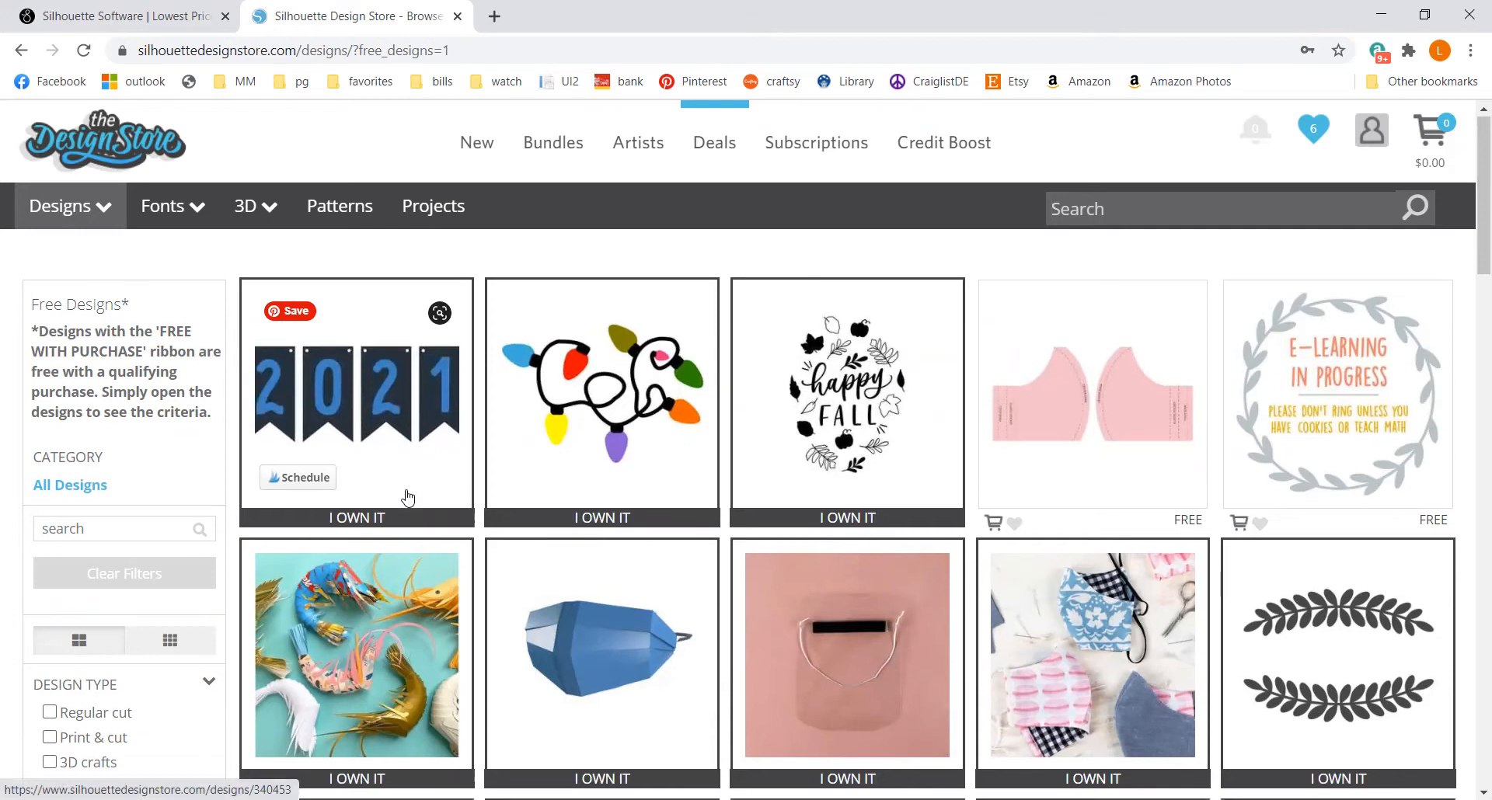
{"action": "scroll", "coordinate": [408, 497], "scroll_direction": "down", "scroll_amount": 4}
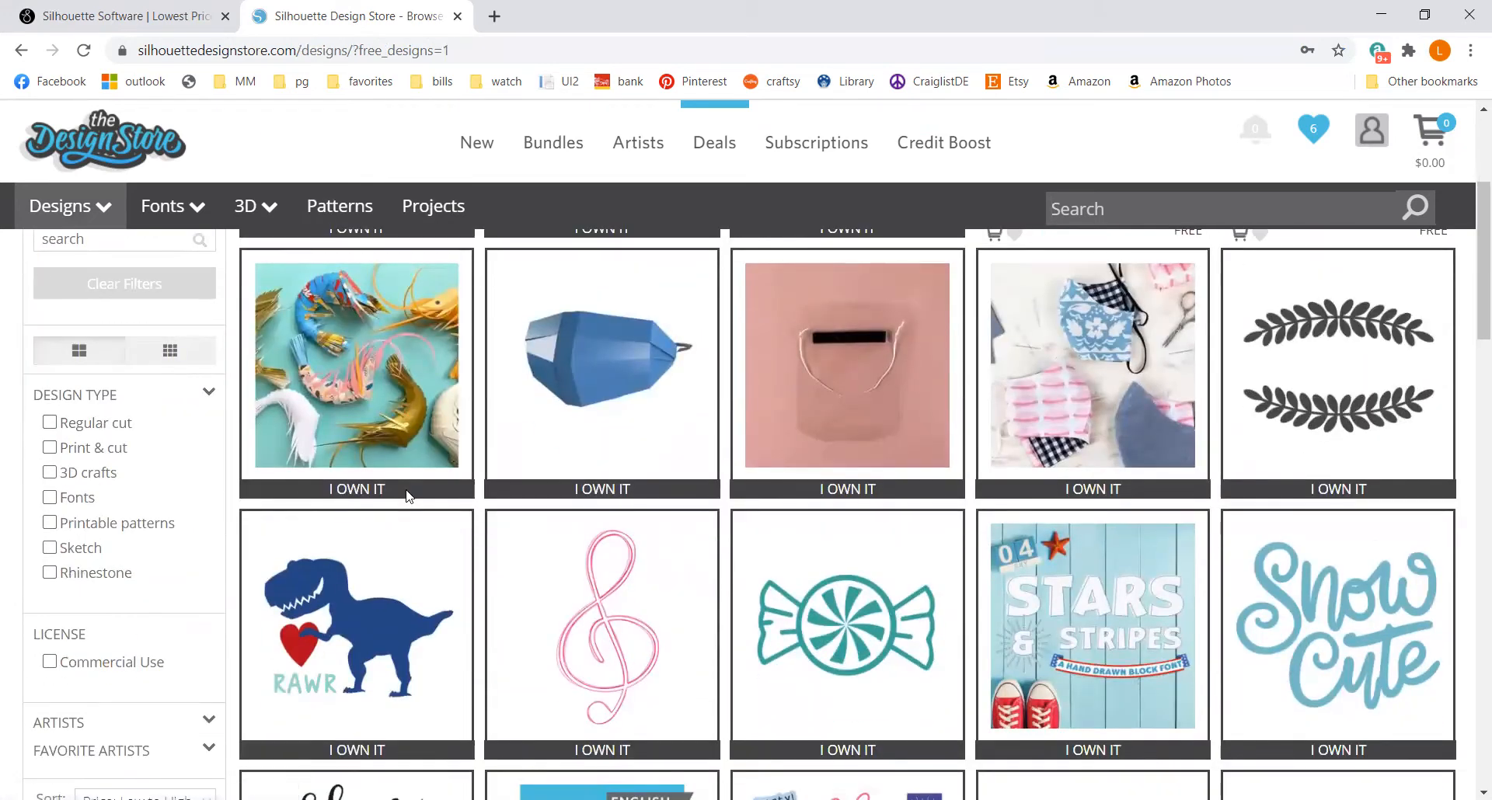
{"action": "scroll", "coordinate": [408, 497], "scroll_direction": "down", "scroll_amount": 1}
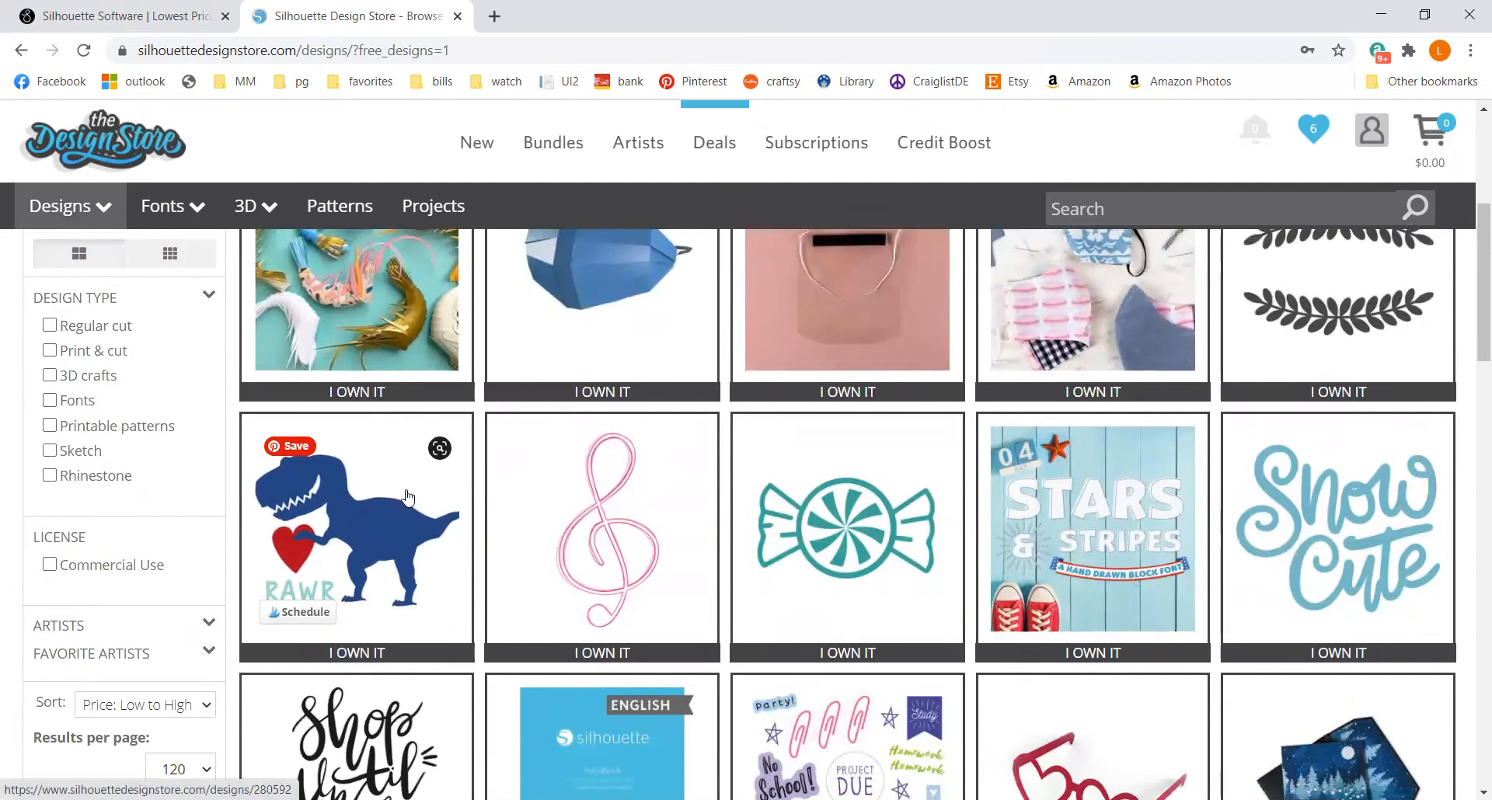
{"action": "scroll", "coordinate": [548, 566], "scroll_direction": "up", "scroll_amount": 3}
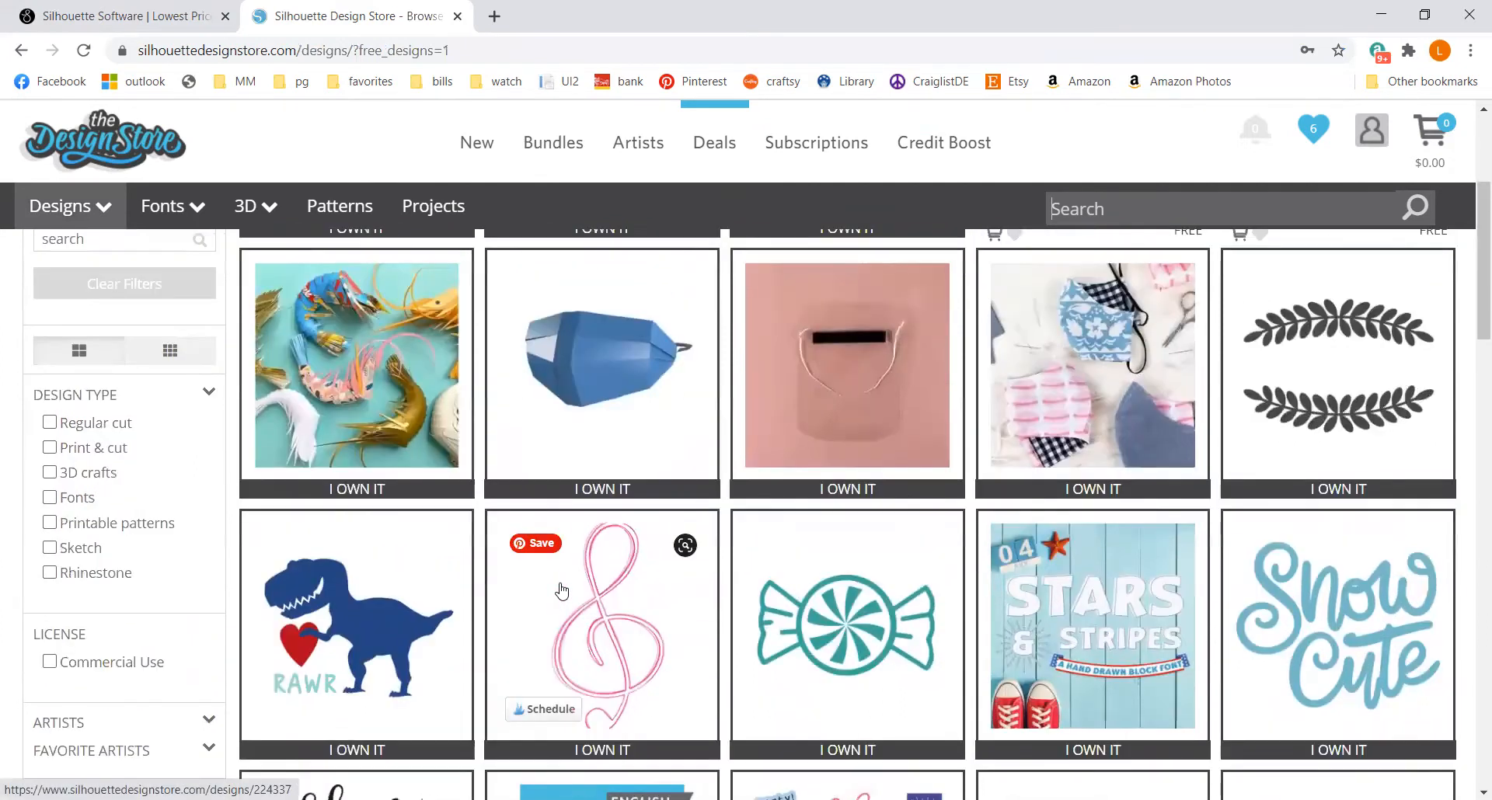
{"action": "scroll", "coordinate": [561, 592], "scroll_direction": "up", "scroll_amount": 2}
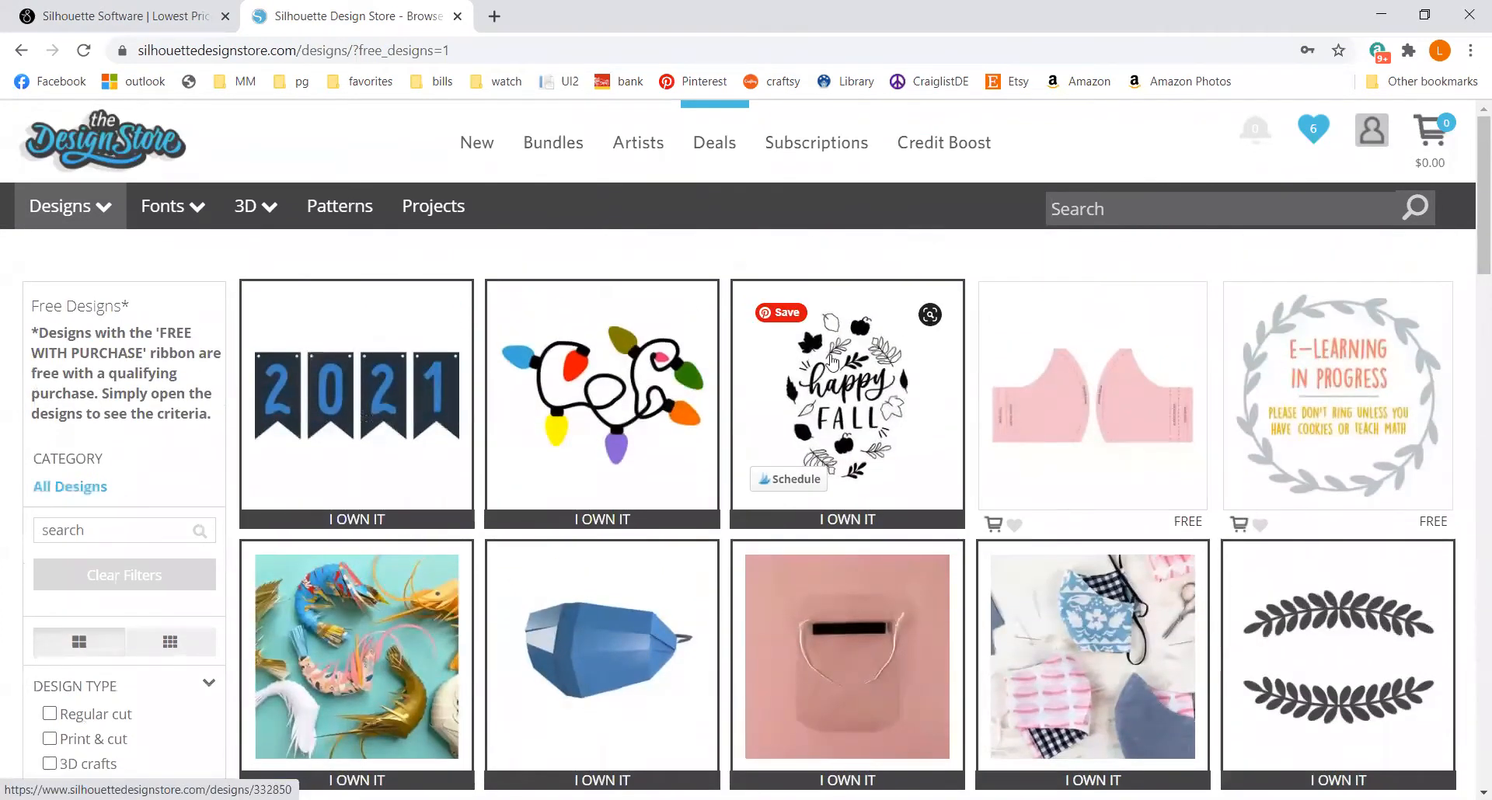
{"action": "mouse_move", "coordinate": [734, 158]}
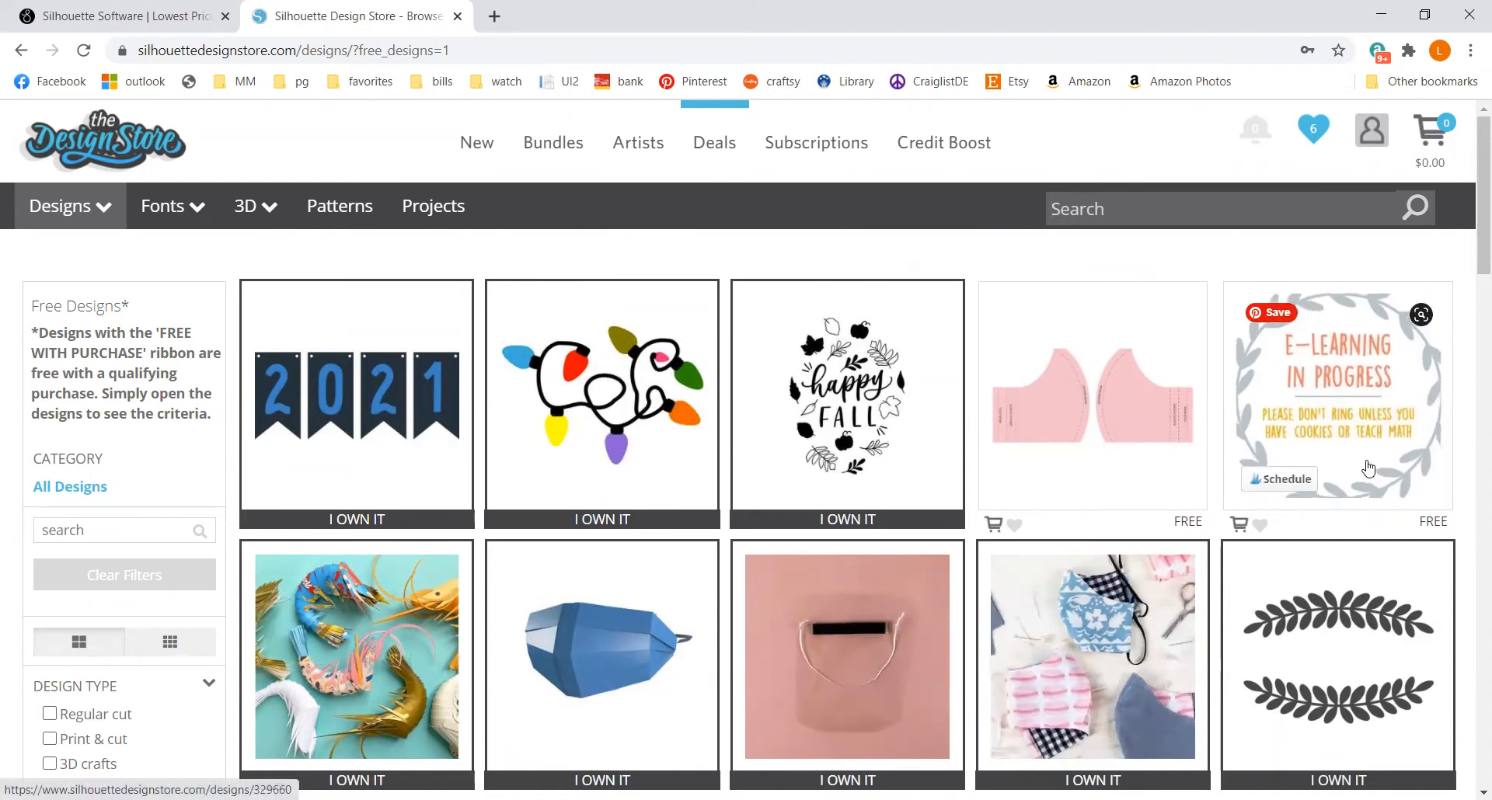
Open the free E-Learning in Progress design, include the SVG file type without the commercial use license, and add it to the cart.
{"action": "left_click", "coordinate": [1341, 413]}
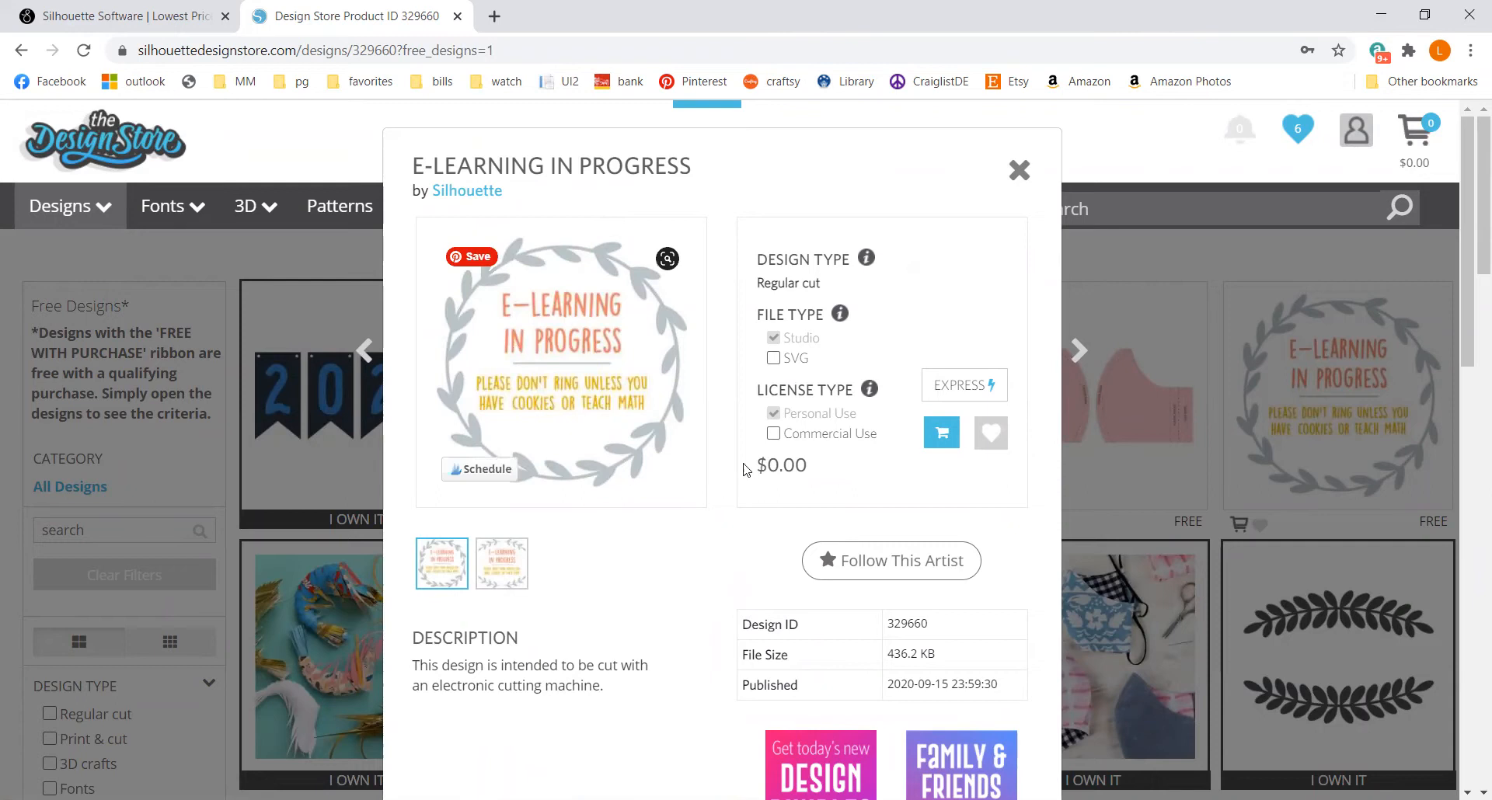
{"action": "left_click", "coordinate": [773, 358]}
{"action": "left_click", "coordinate": [774, 433]}
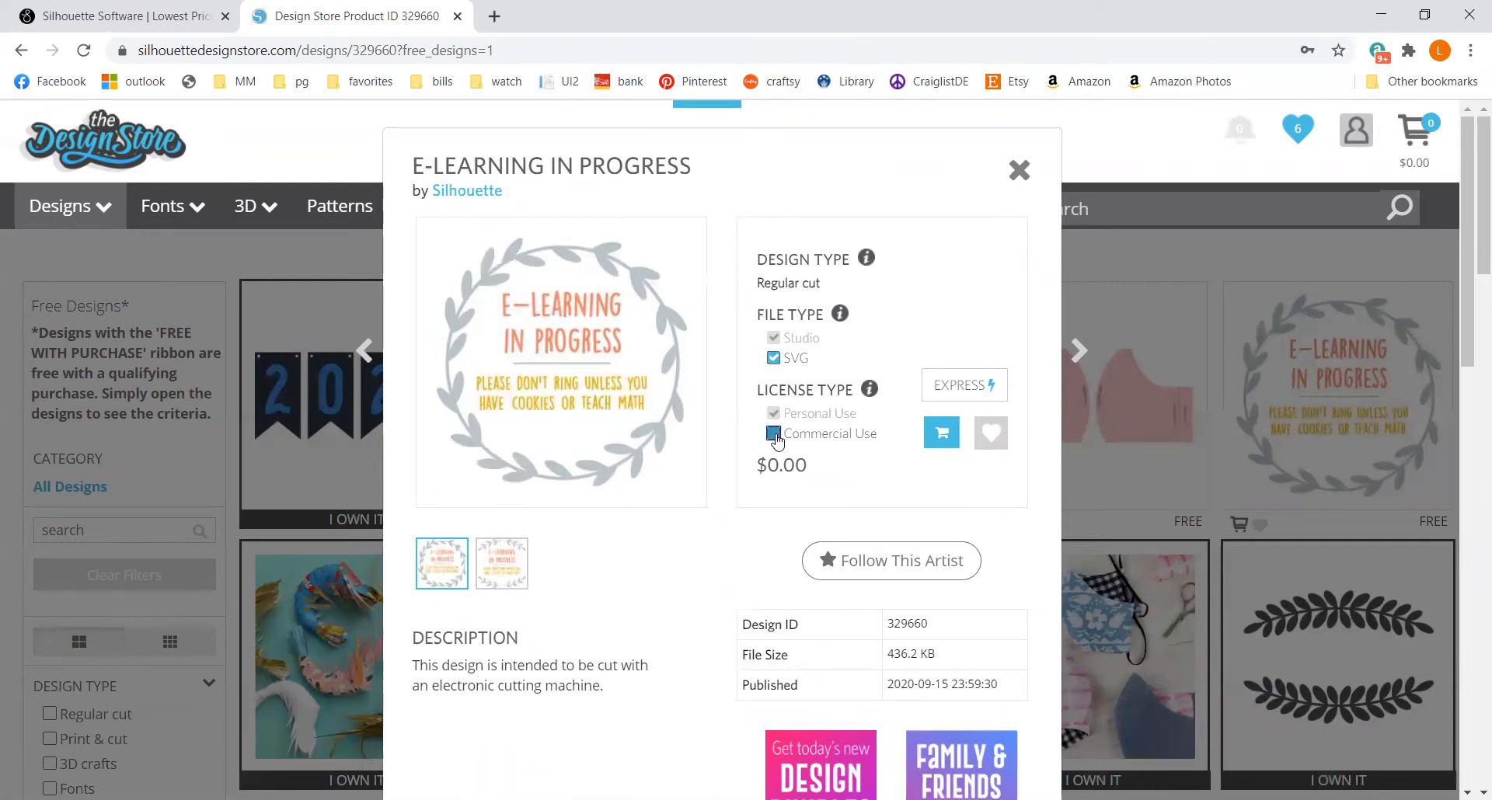
{"action": "left_click", "coordinate": [775, 435]}
{"action": "left_click", "coordinate": [775, 435]}
{"action": "left_click", "coordinate": [775, 435]}
{"action": "left_click", "coordinate": [942, 439]}
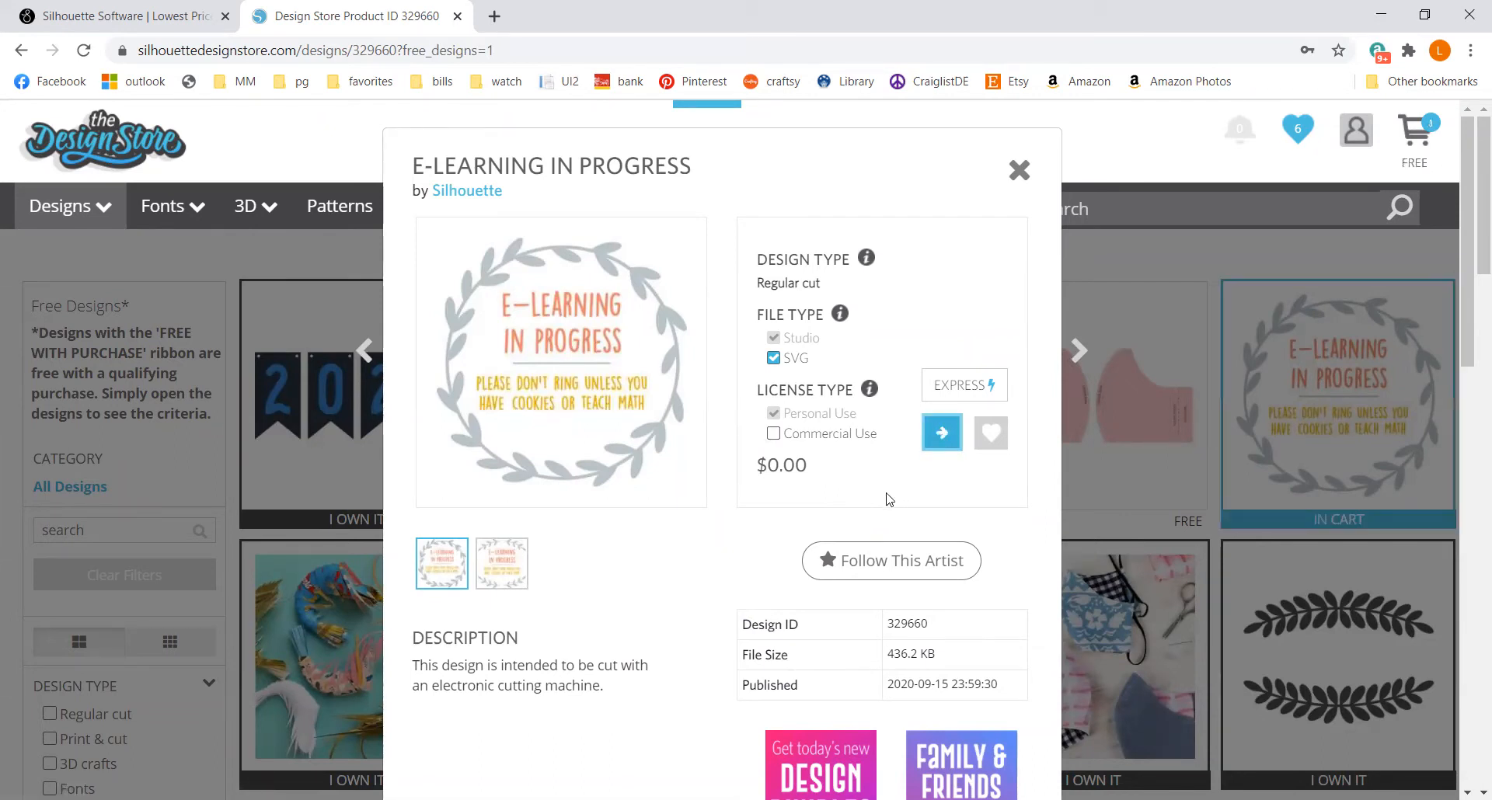
View the shopping cart containing the e-learning design and proceed to checkout.
{"action": "left_click", "coordinate": [936, 437]}
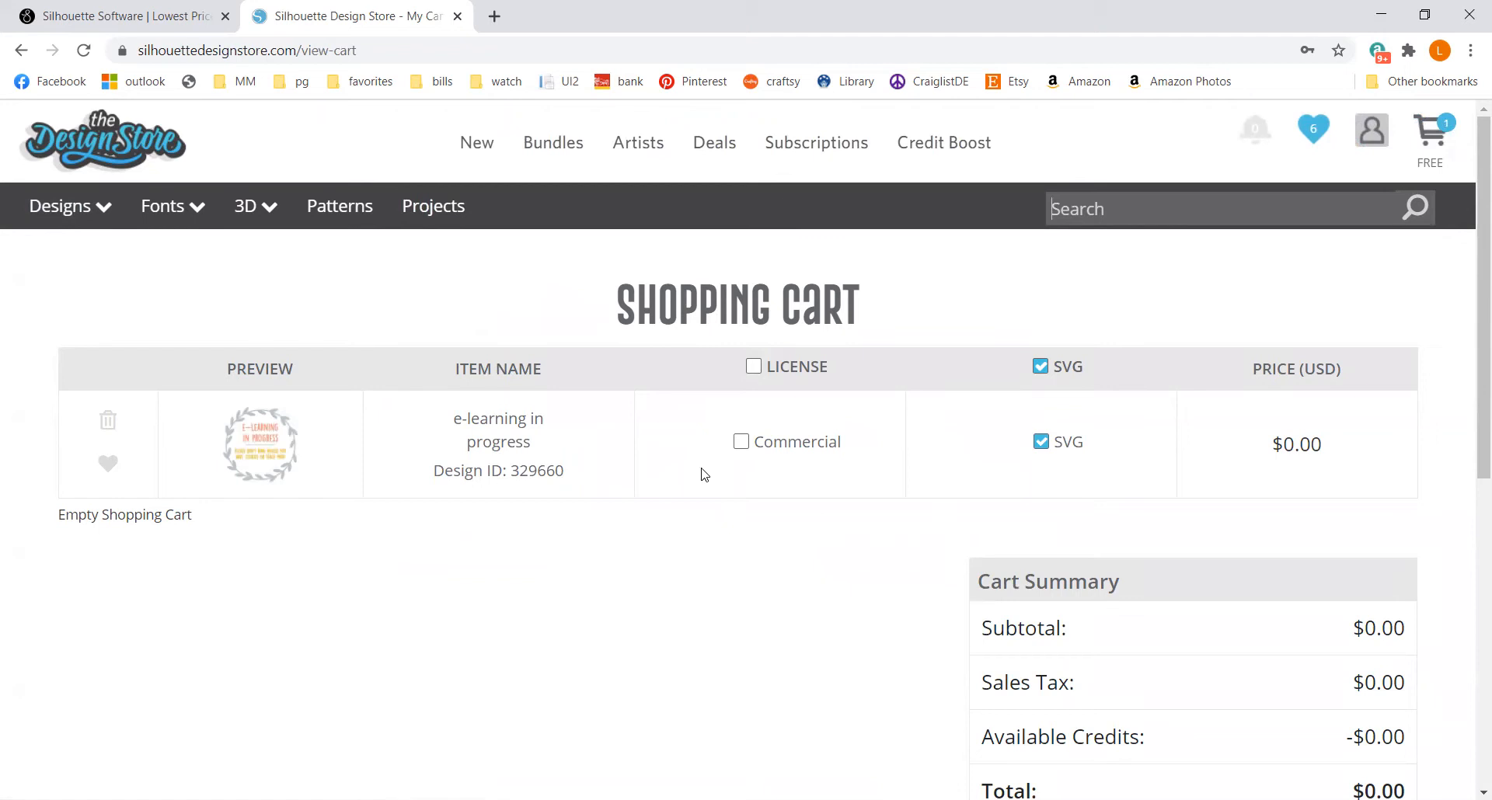
{"action": "scroll", "coordinate": [759, 521], "scroll_direction": "down", "scroll_amount": 4}
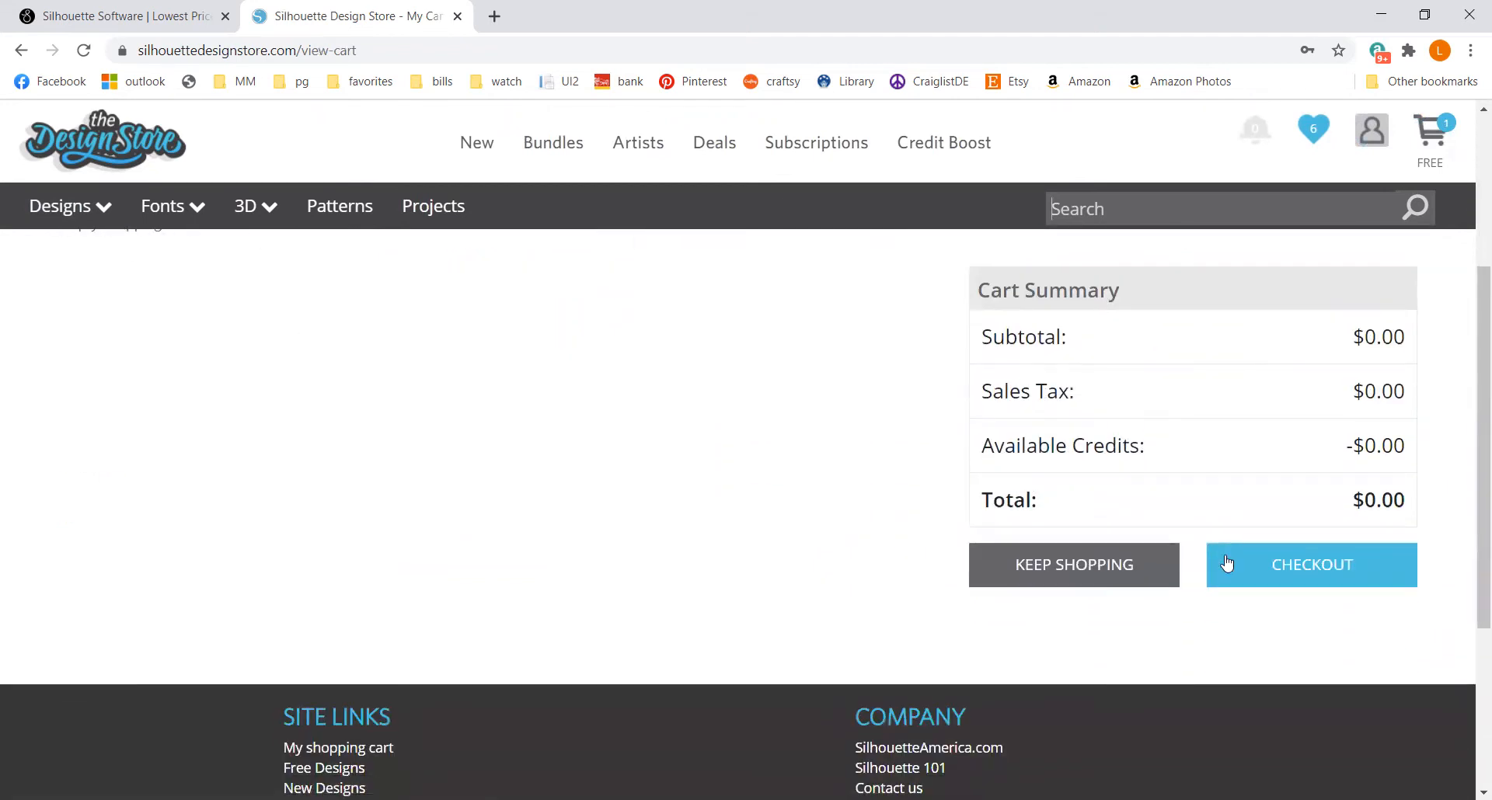
{"action": "left_click", "coordinate": [1293, 570]}
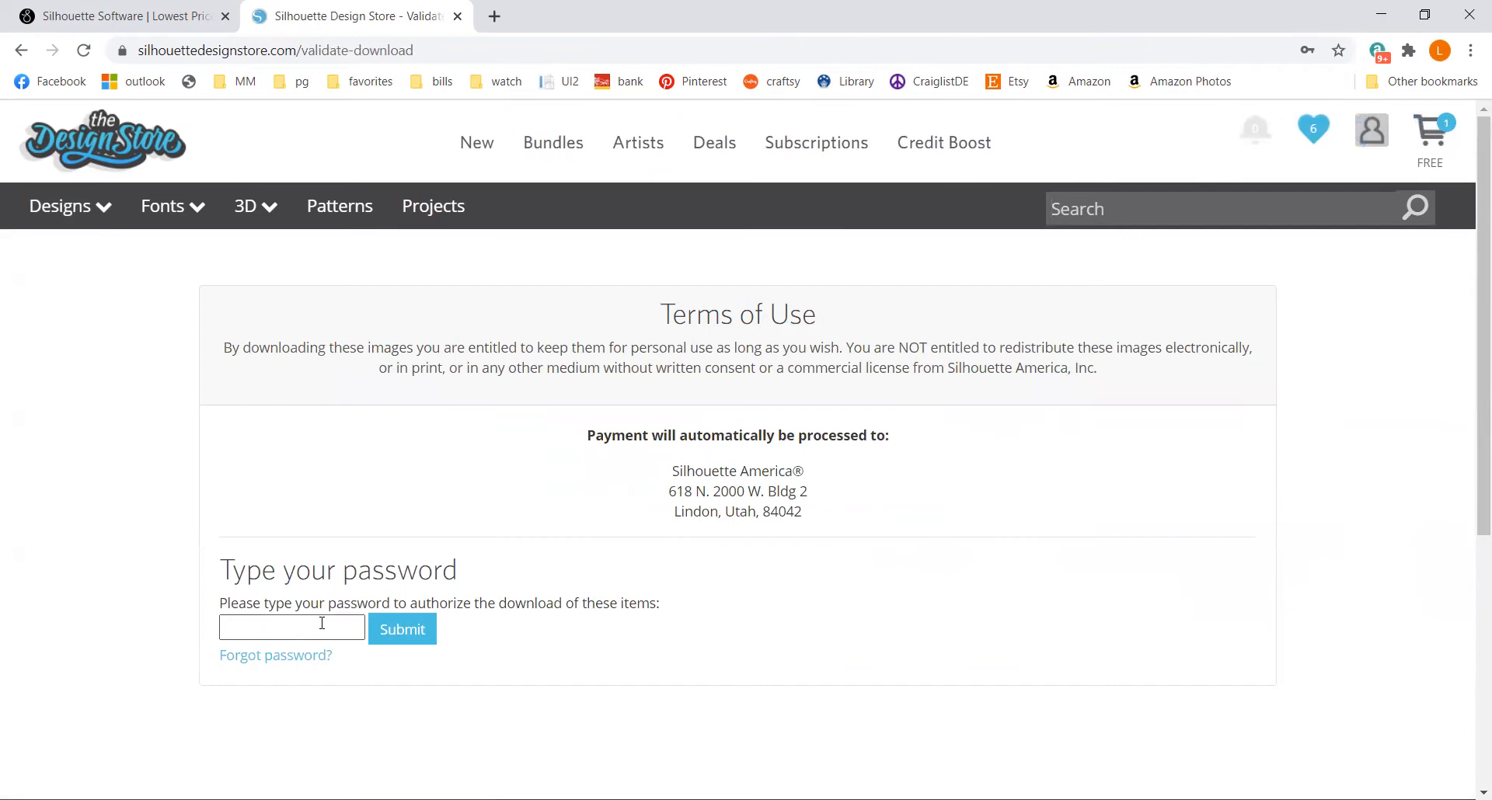
Enter the account password and submit it to authorize the download of the design.
{"action": "left_click", "coordinate": [322, 623]}
{"action": "left_click", "coordinate": [352, 368]}
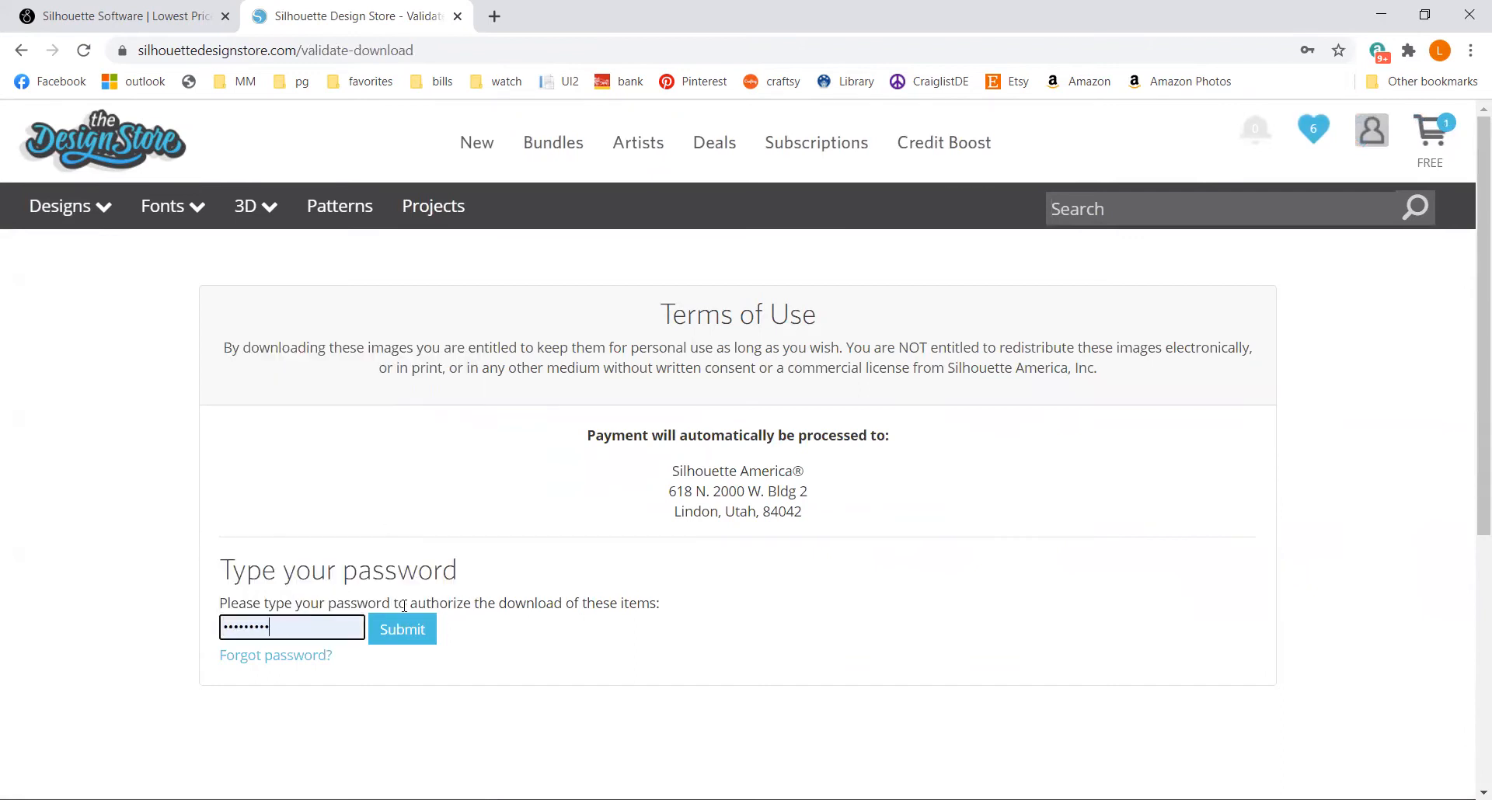
{"action": "left_click", "coordinate": [404, 633]}
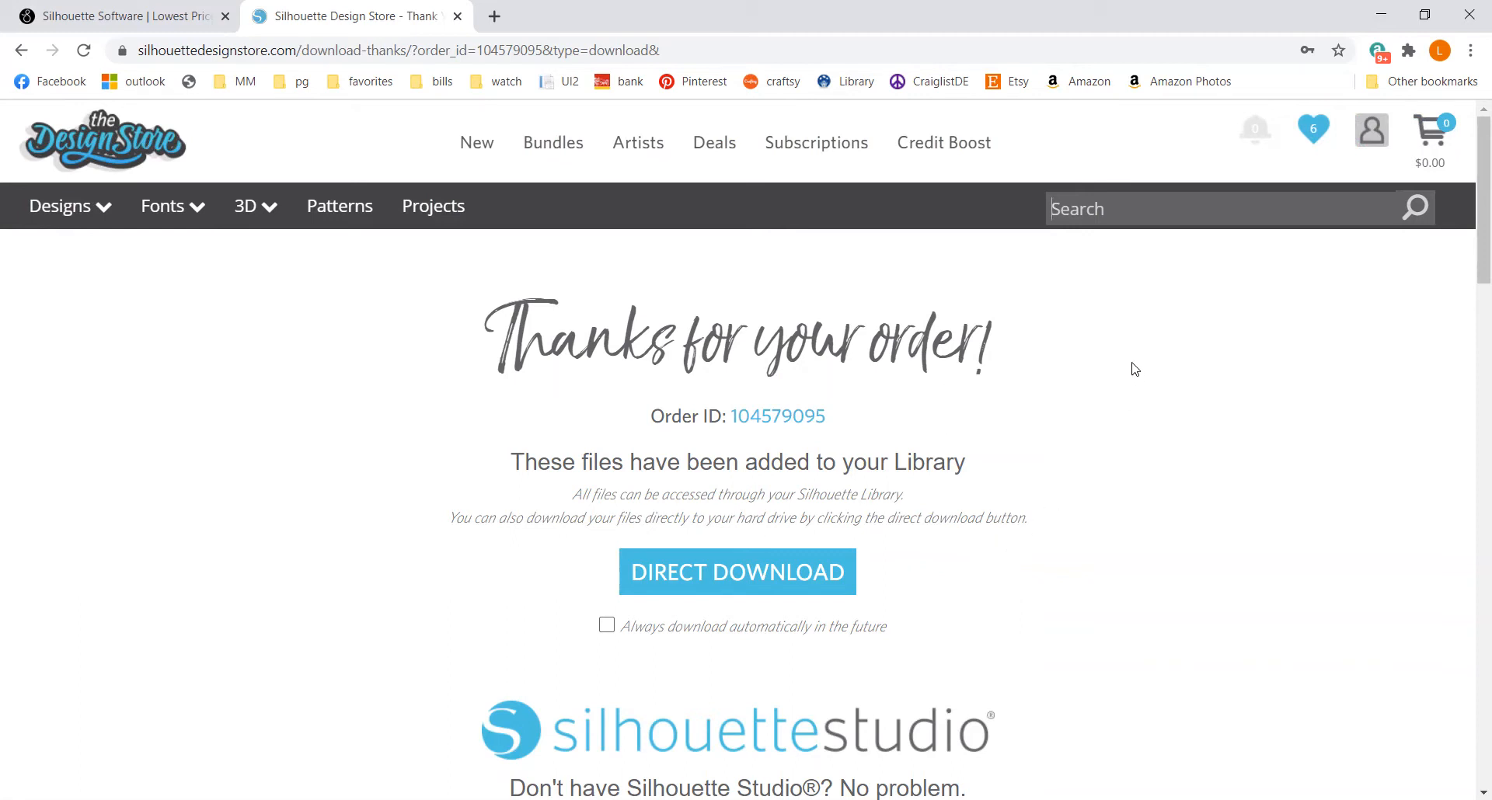
Go to the store's account settings and open the My Designs page.
{"action": "mouse_move", "coordinate": [1349, 138]}
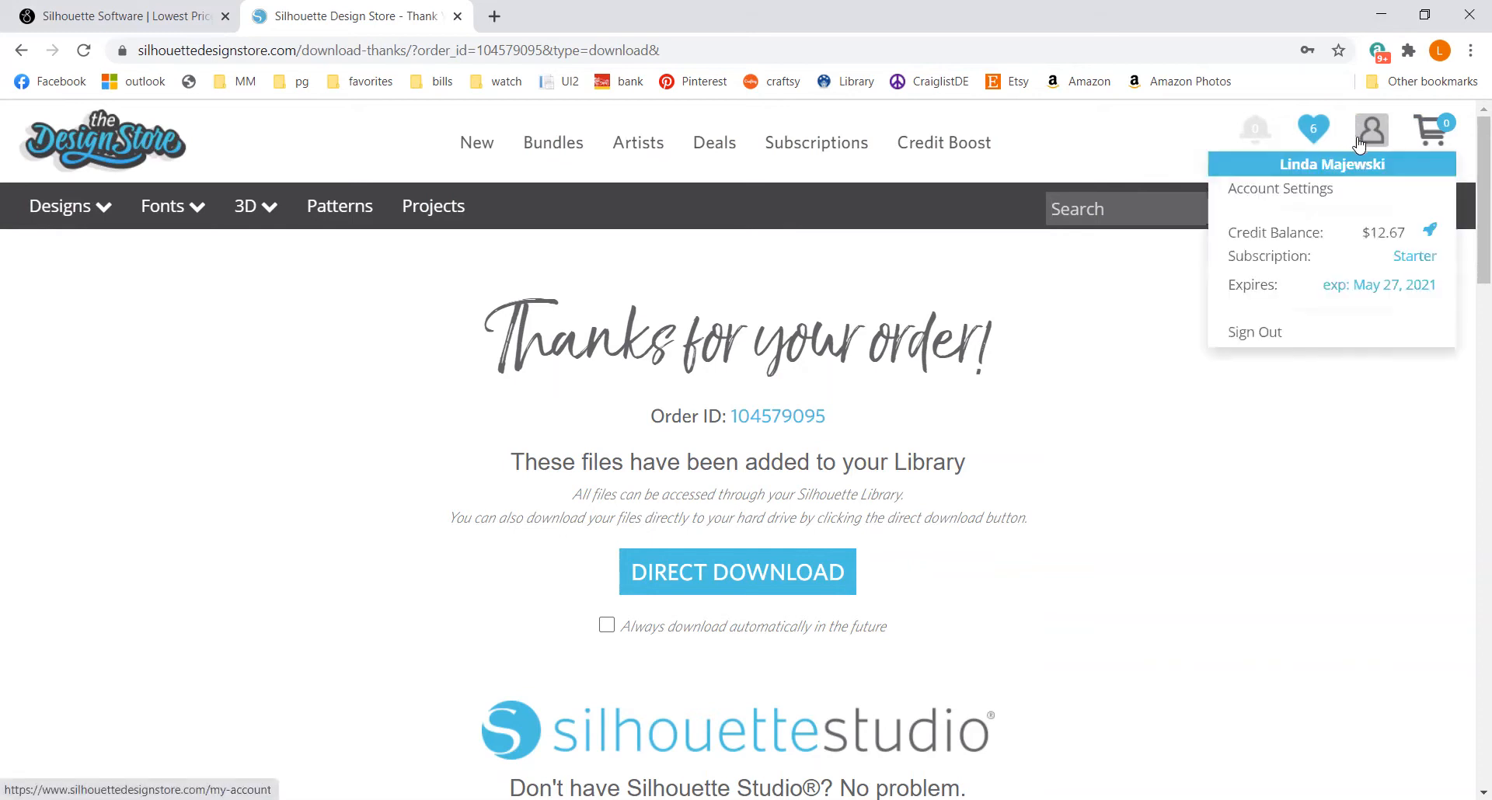
{"action": "left_click", "coordinate": [1327, 190]}
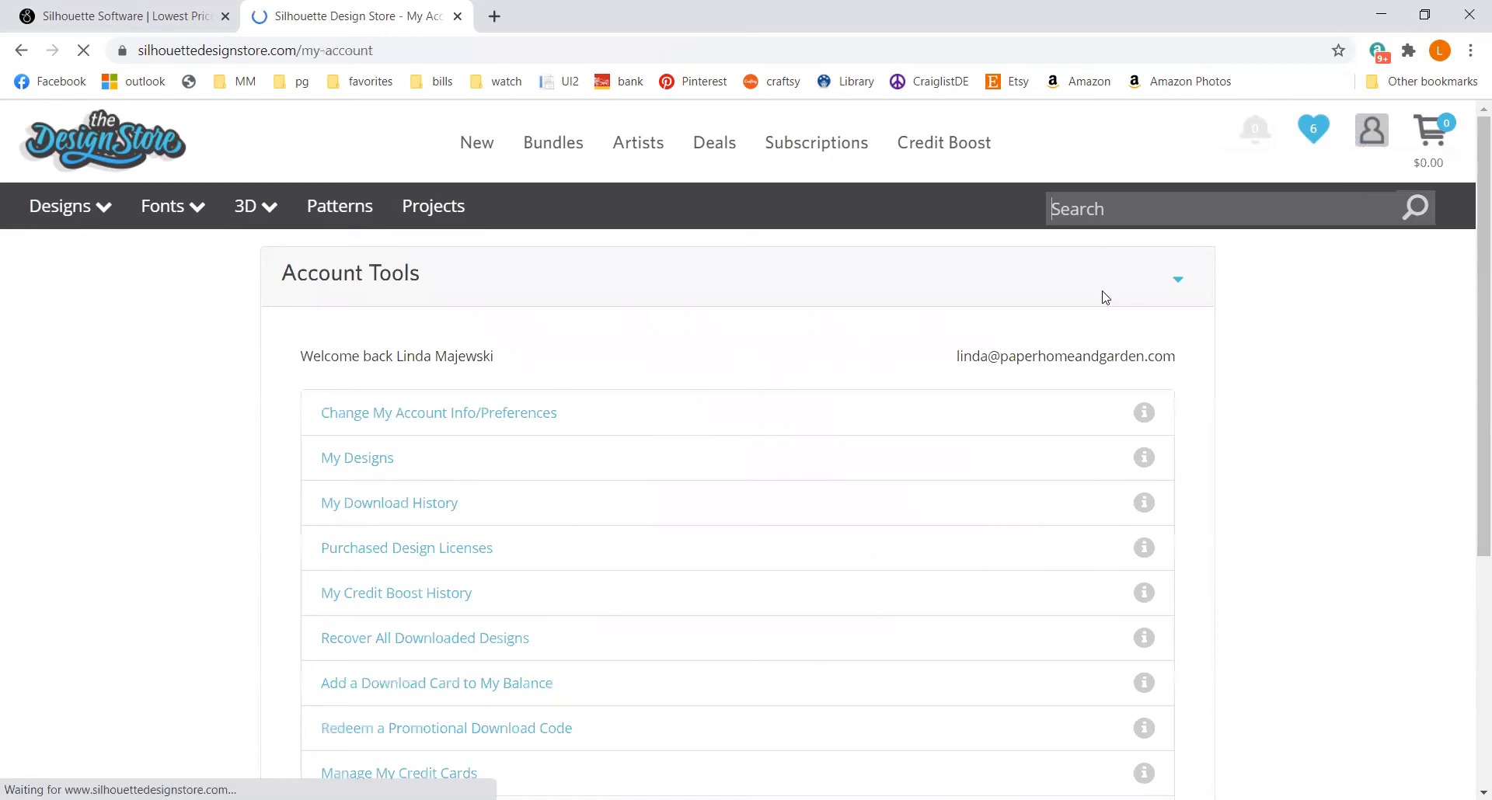
{"action": "left_click", "coordinate": [381, 464]}
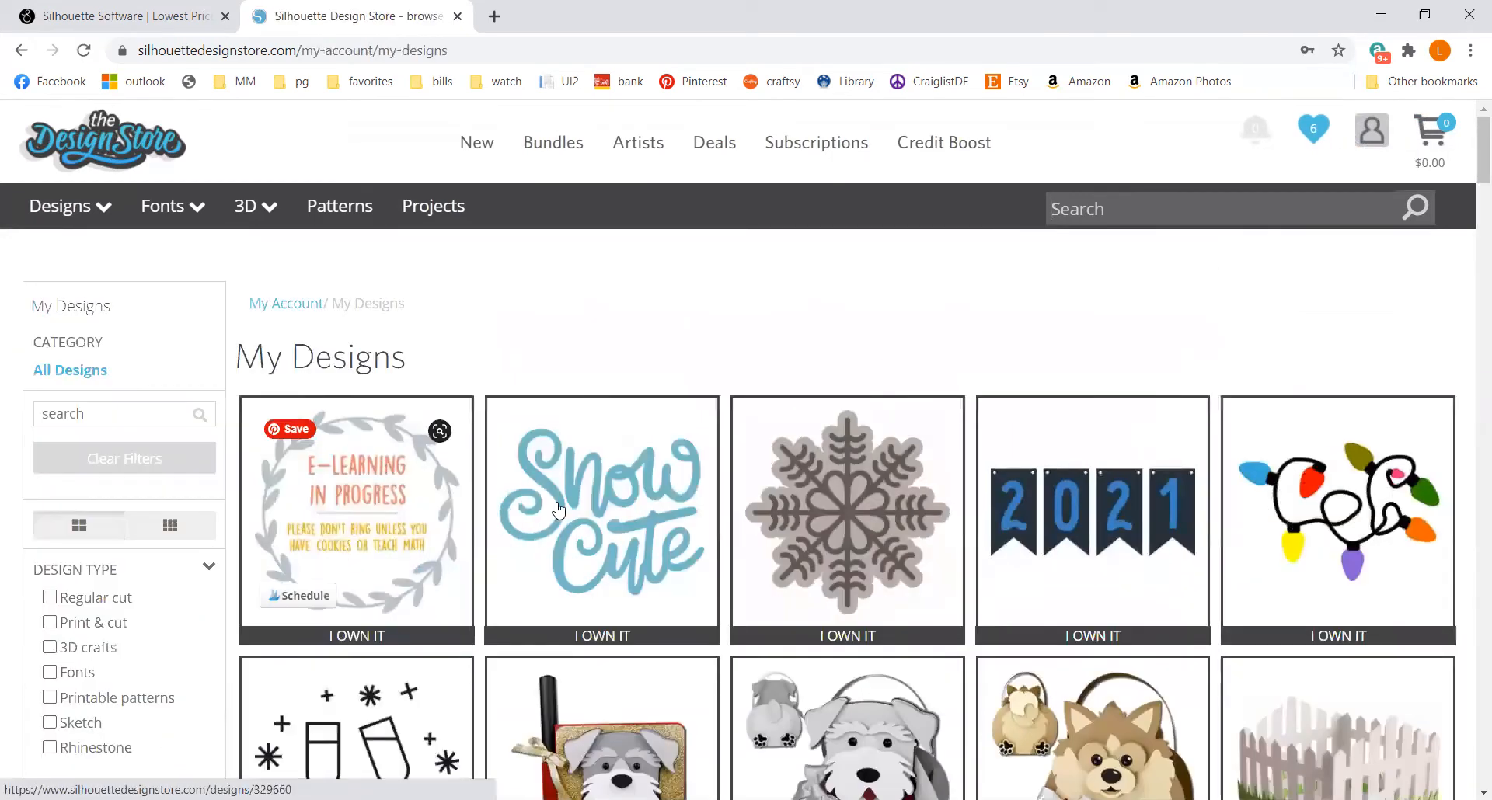
Look through the owned designs on the My Designs page and return to the most recent purchases.
{"action": "scroll", "coordinate": [560, 509], "scroll_direction": "down", "scroll_amount": 6}
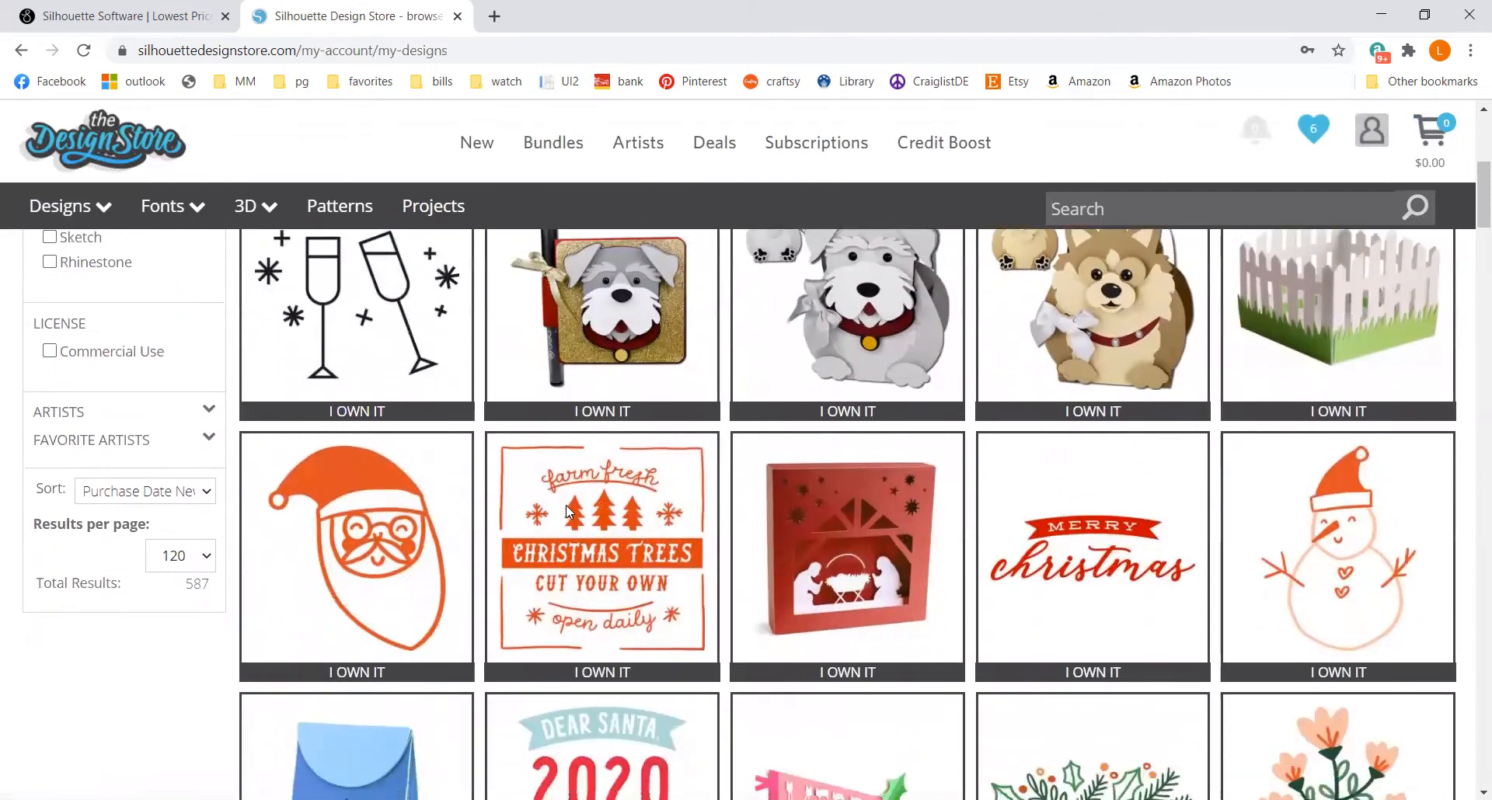
{"action": "scroll", "coordinate": [565, 505], "scroll_direction": "down", "scroll_amount": 10}
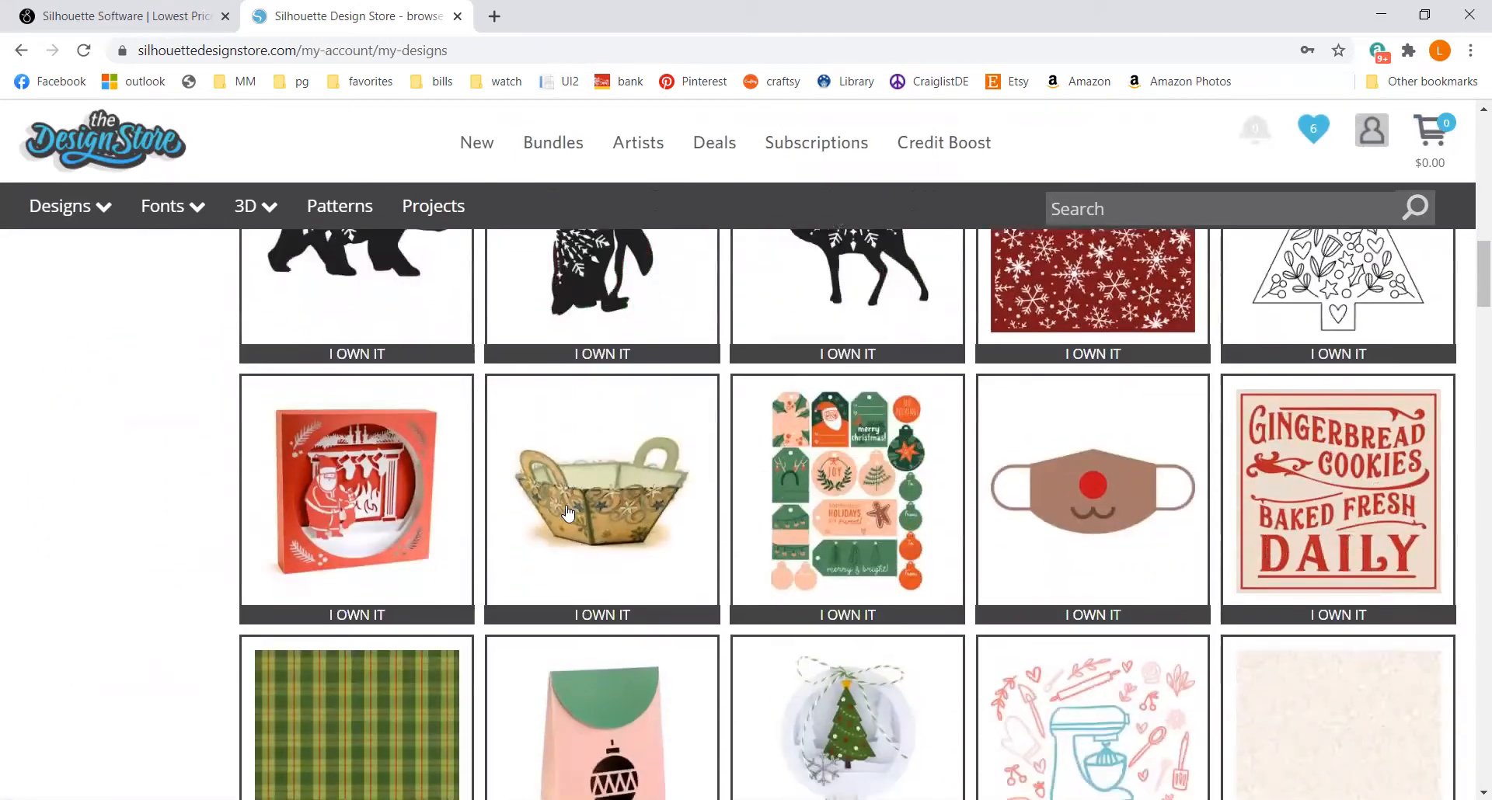
{"action": "scroll", "coordinate": [567, 513], "scroll_direction": "down", "scroll_amount": 12}
{"action": "scroll", "coordinate": [567, 512], "scroll_direction": "down", "scroll_amount": 12}
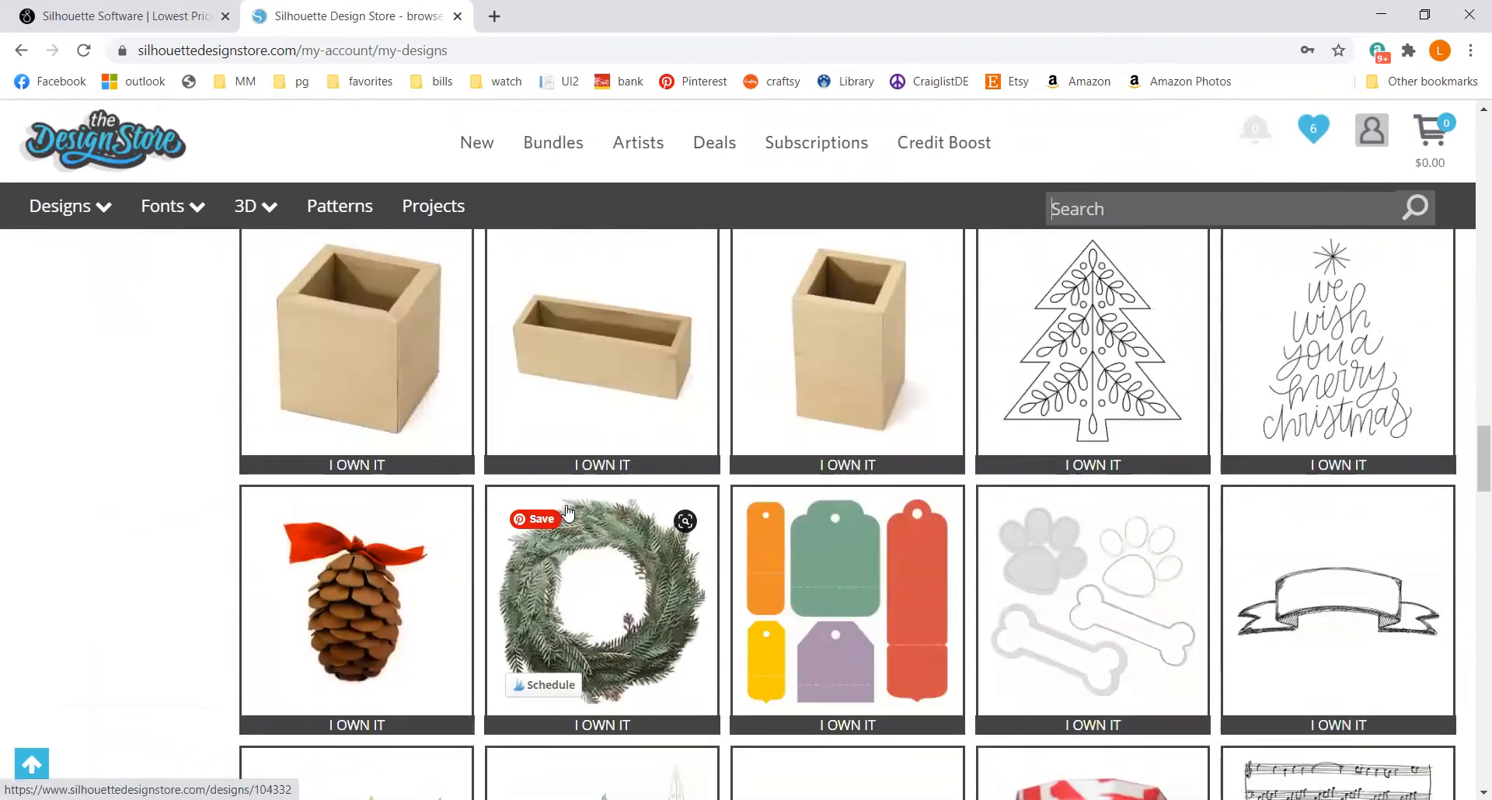
{"action": "scroll", "coordinate": [567, 510], "scroll_direction": "down", "scroll_amount": 10}
{"action": "scroll", "coordinate": [567, 513], "scroll_direction": "up", "scroll_amount": 12}
{"action": "scroll", "coordinate": [567, 513], "scroll_direction": "up", "scroll_amount": 15}
{"action": "scroll", "coordinate": [567, 511], "scroll_direction": "up", "scroll_amount": 9}
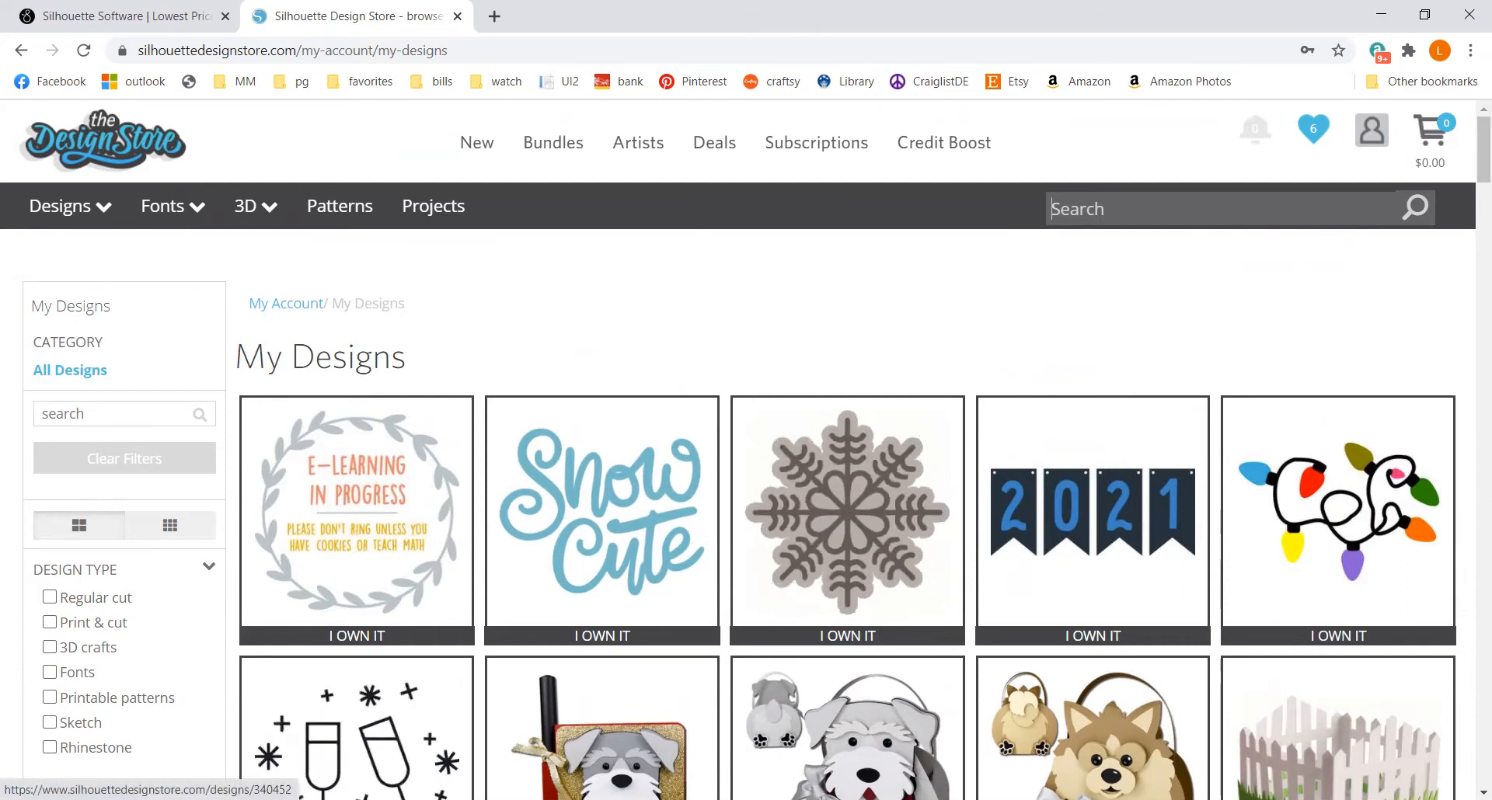
{"action": "left_click", "coordinate": [789, 87]}
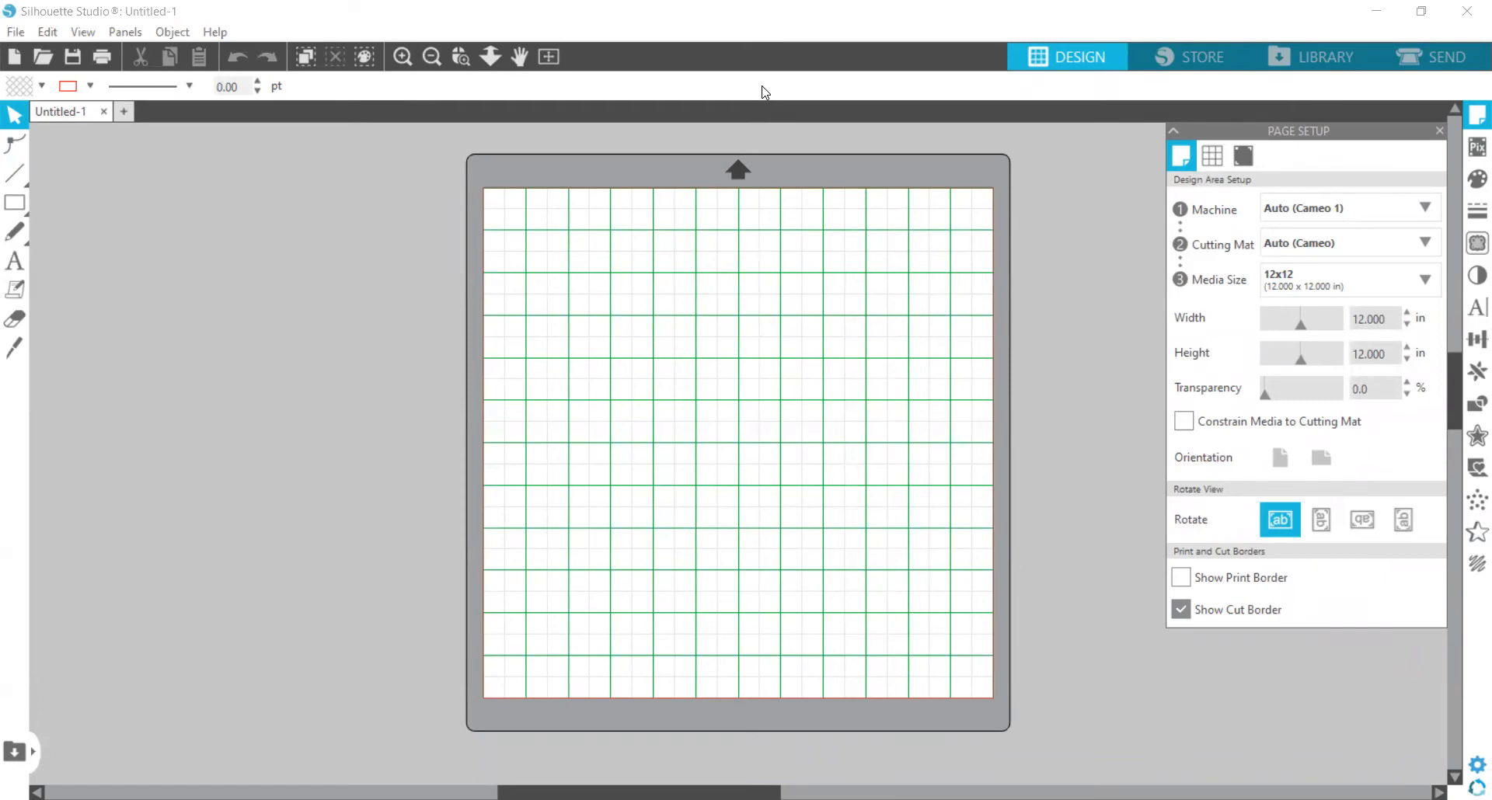
{"action": "key", "text": "alt+Tab"}
{"action": "mouse_move", "coordinate": [1374, 125]}
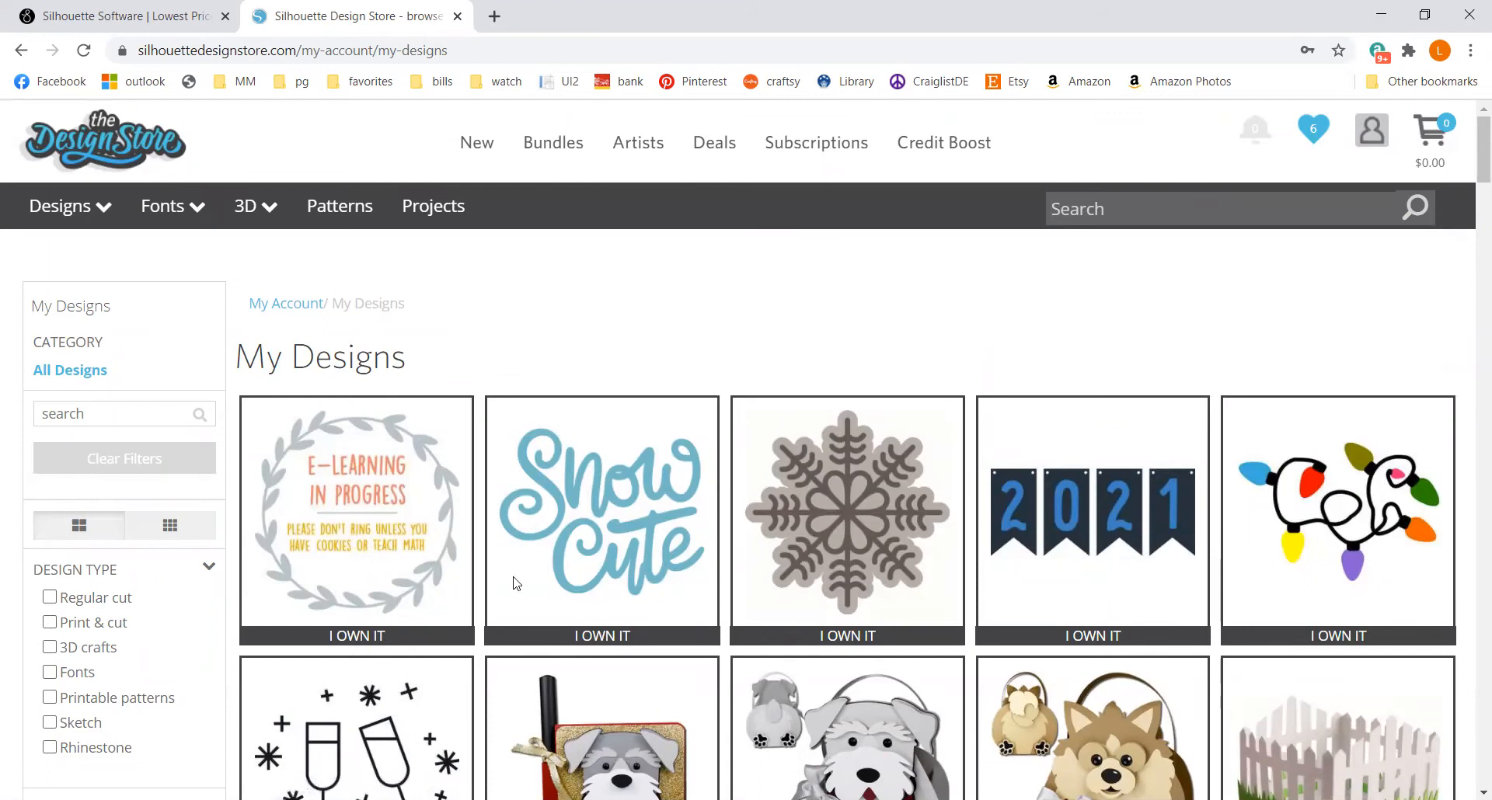
{"action": "mouse_move", "coordinate": [375, 513]}
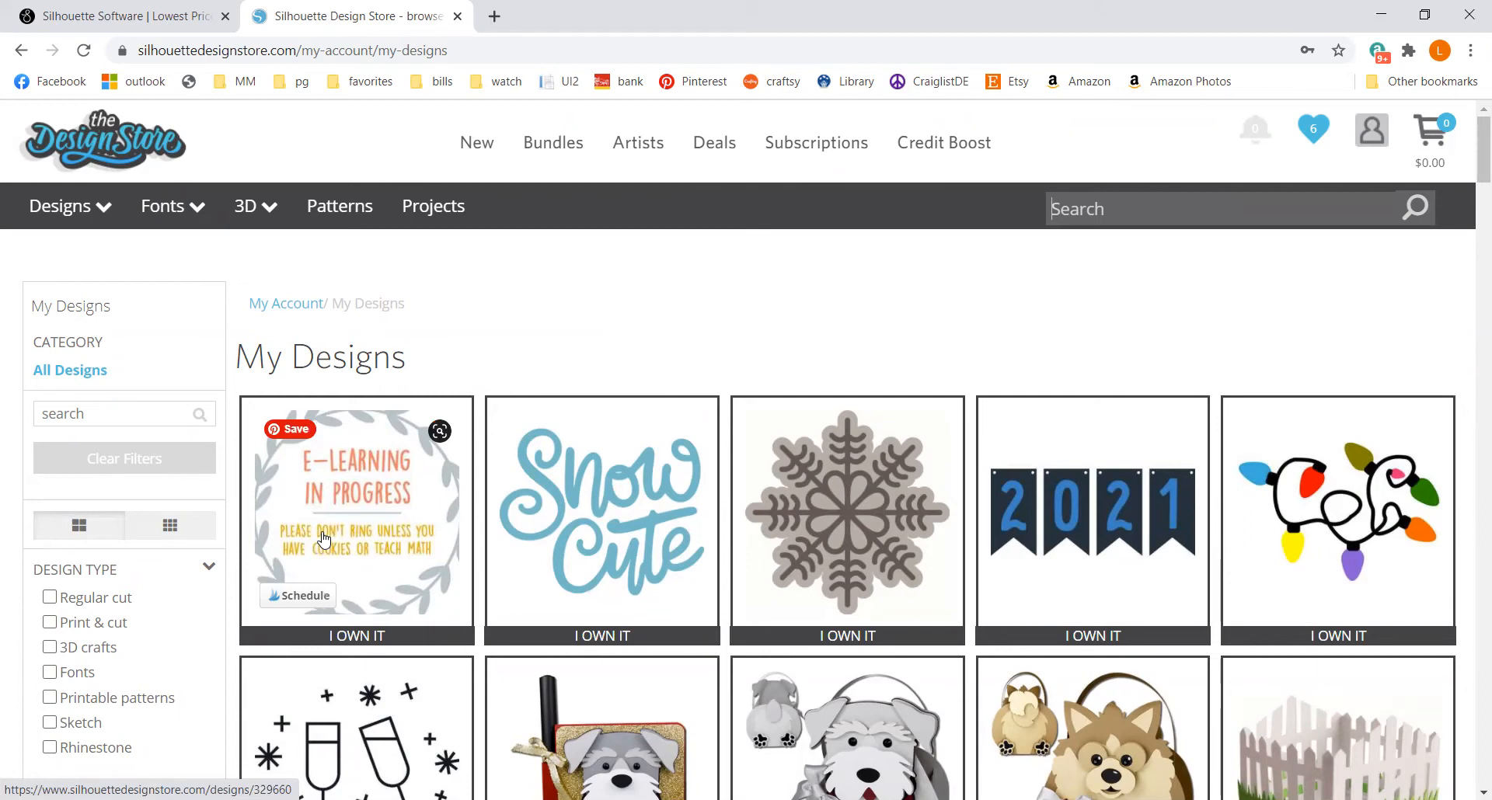
{"action": "left_click", "coordinate": [1372, 130]}
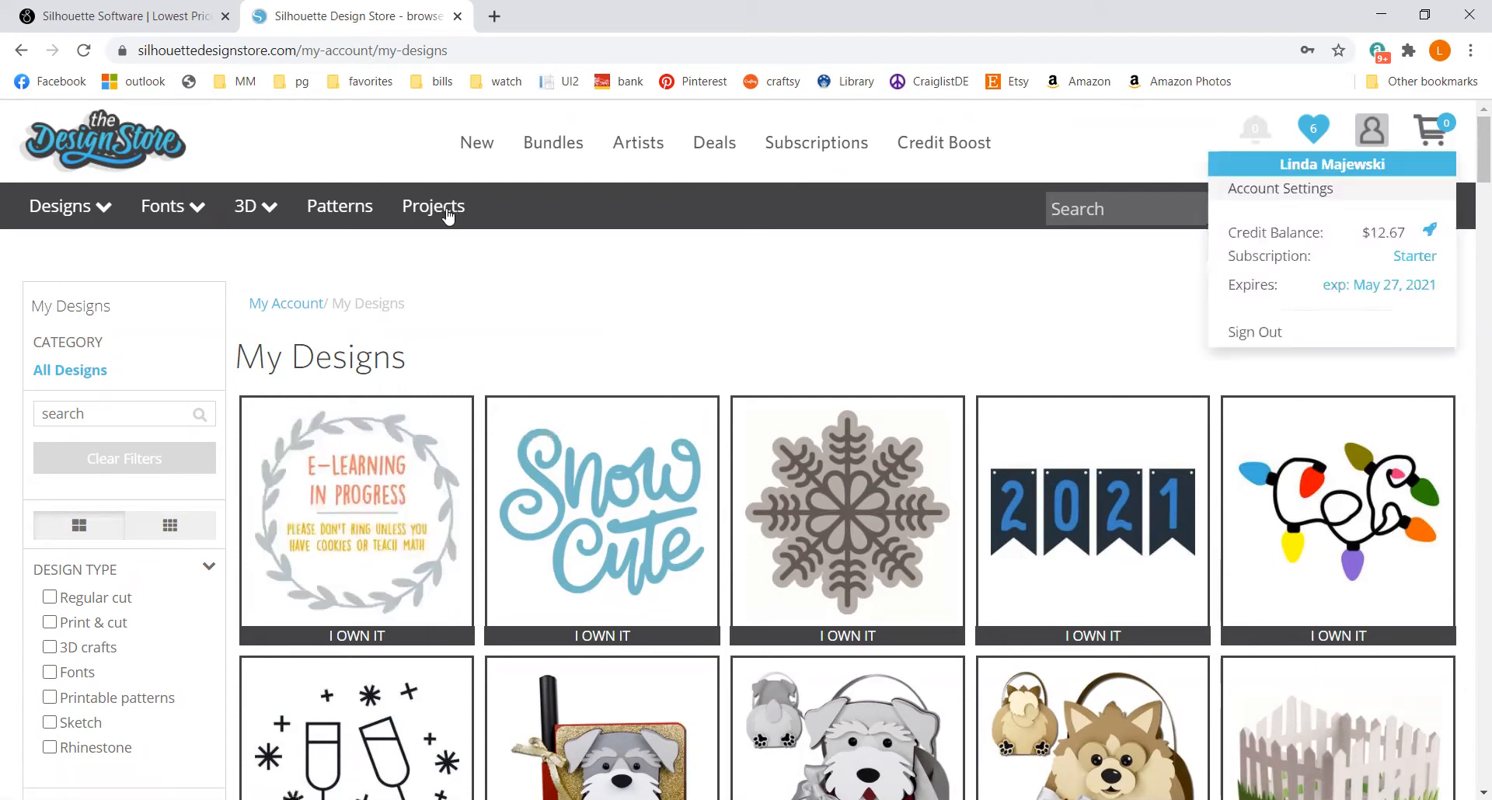
{"action": "left_click", "coordinate": [1369, 128]}
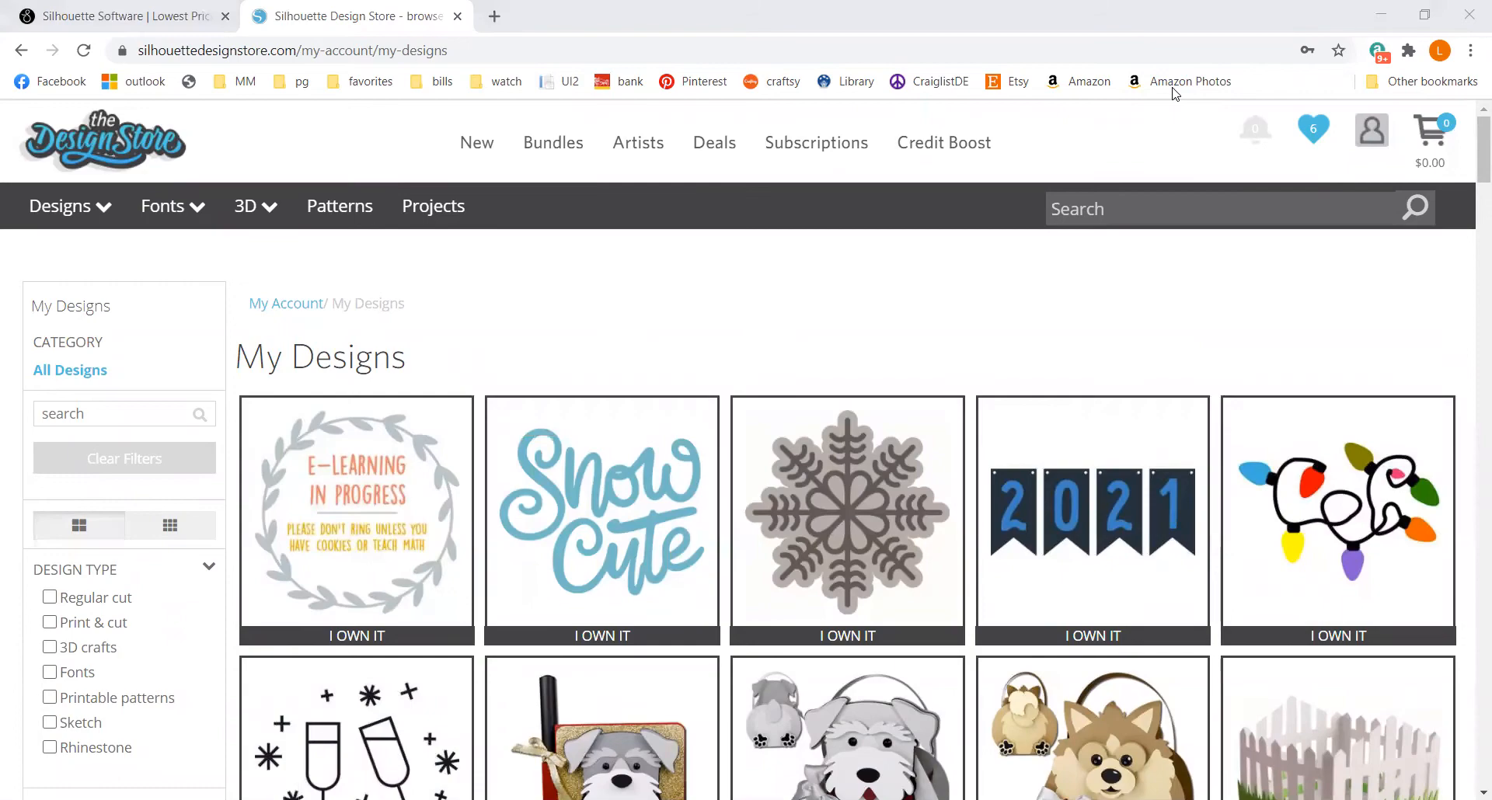
Switch to Silhouette Studio and open the Recent Downloads folder in the library.
{"action": "key", "text": "alt+Tab"}
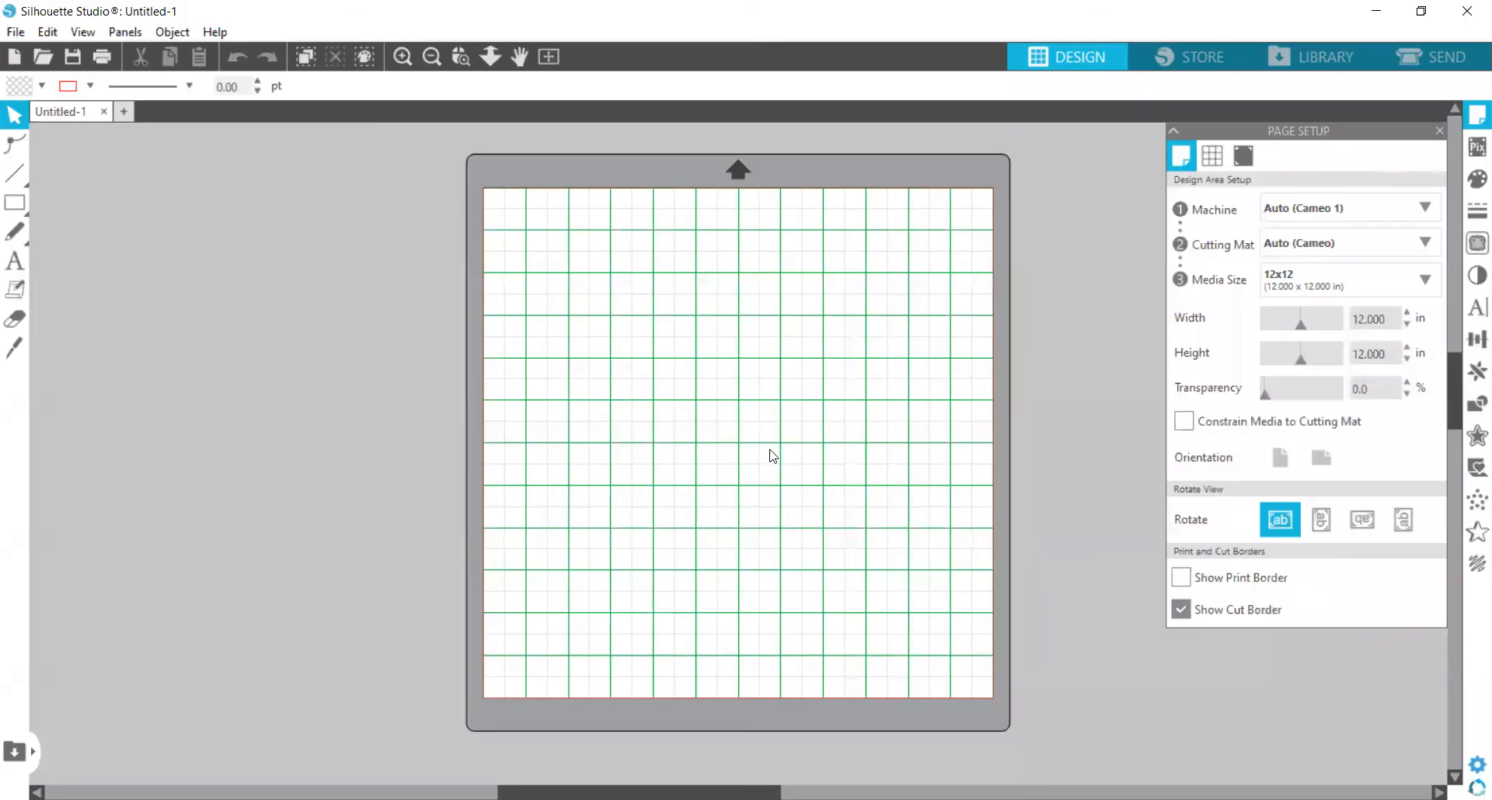
{"action": "left_click", "coordinate": [1337, 62]}
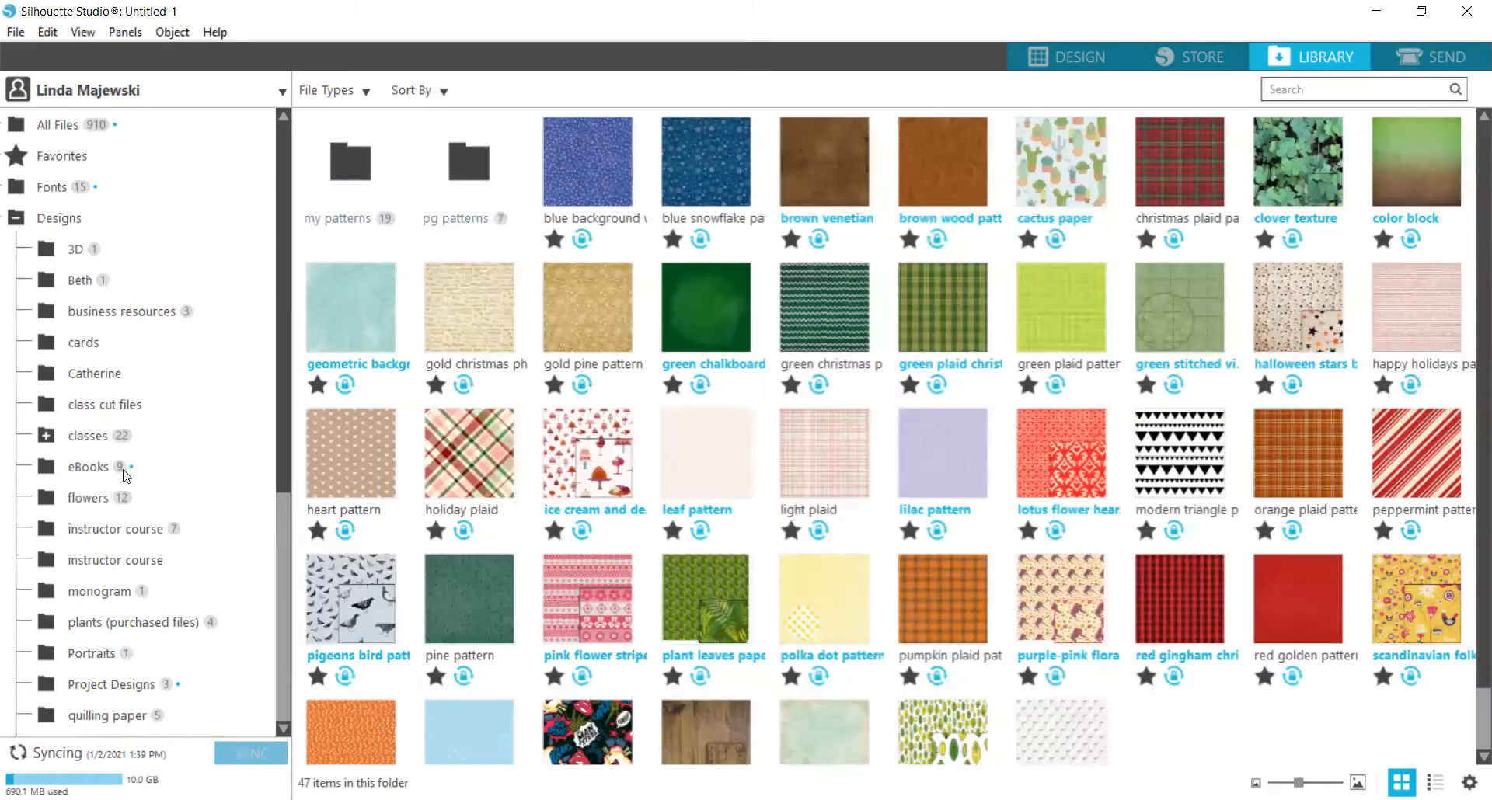
{"action": "scroll", "coordinate": [175, 714], "scroll_direction": "down", "scroll_amount": 1}
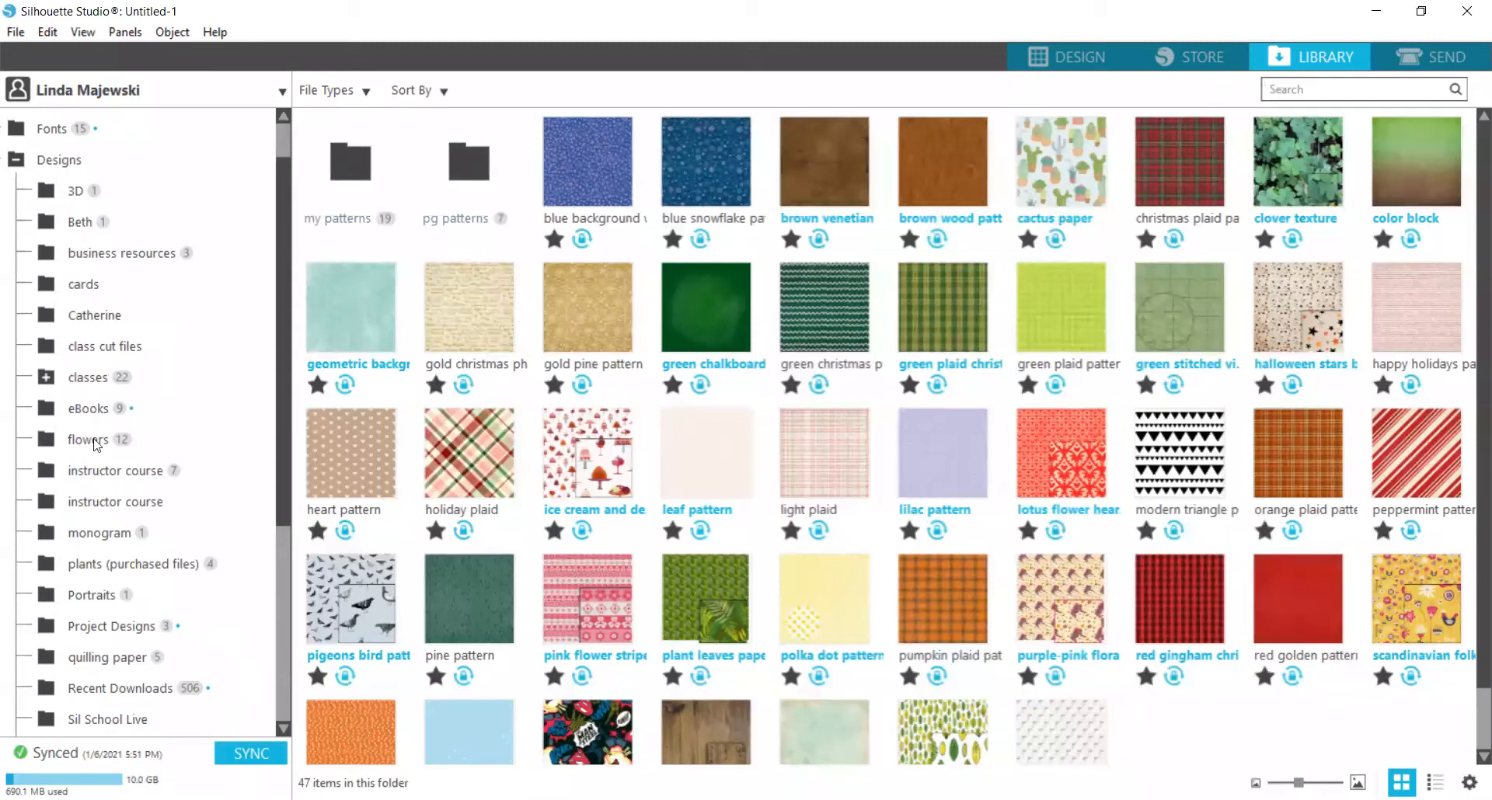
{"action": "scroll", "coordinate": [117, 388], "scroll_direction": "down", "scroll_amount": 5}
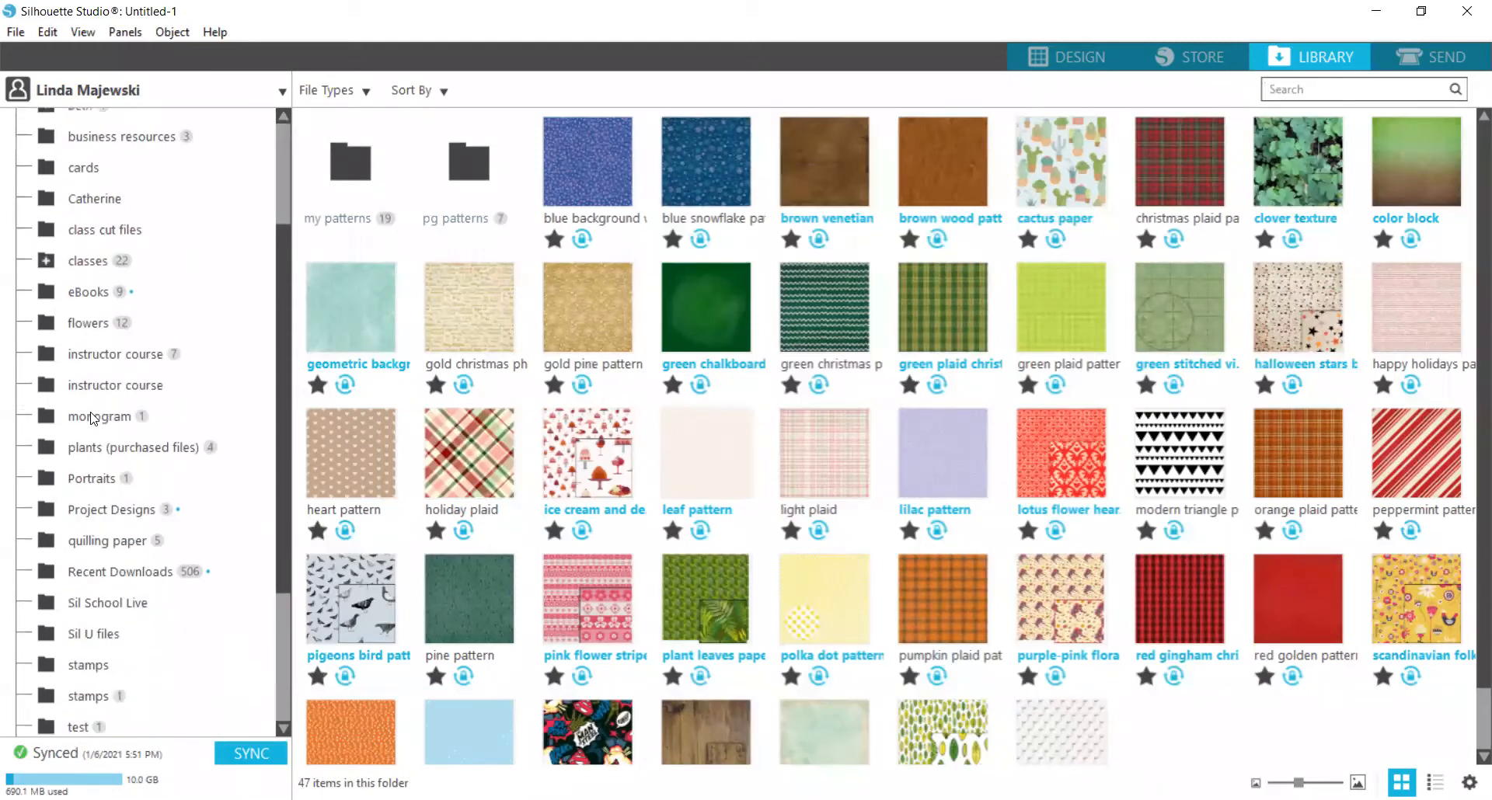
{"action": "scroll", "coordinate": [151, 570], "scroll_direction": "up", "scroll_amount": 2}
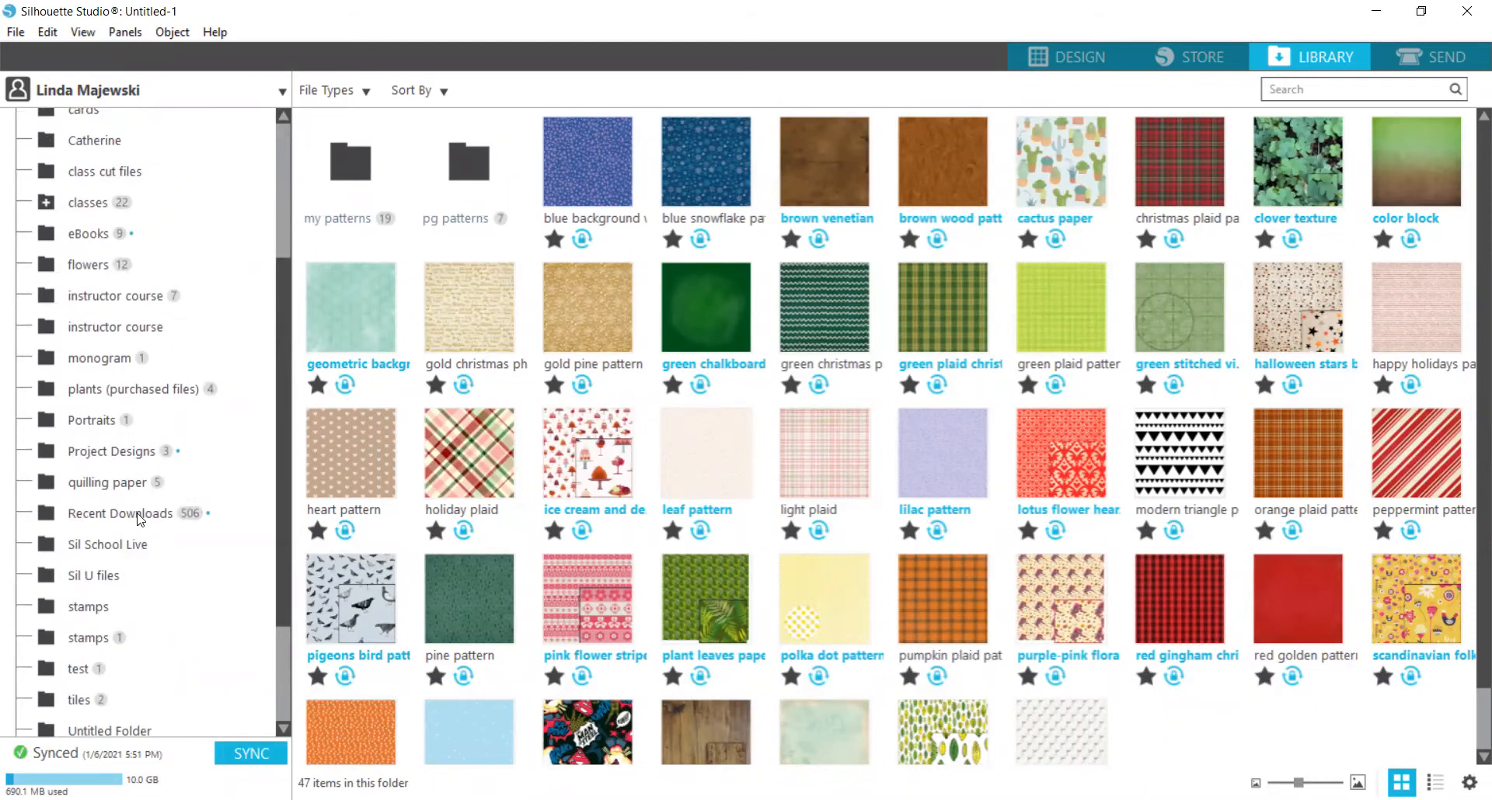
{"action": "left_click", "coordinate": [140, 517]}
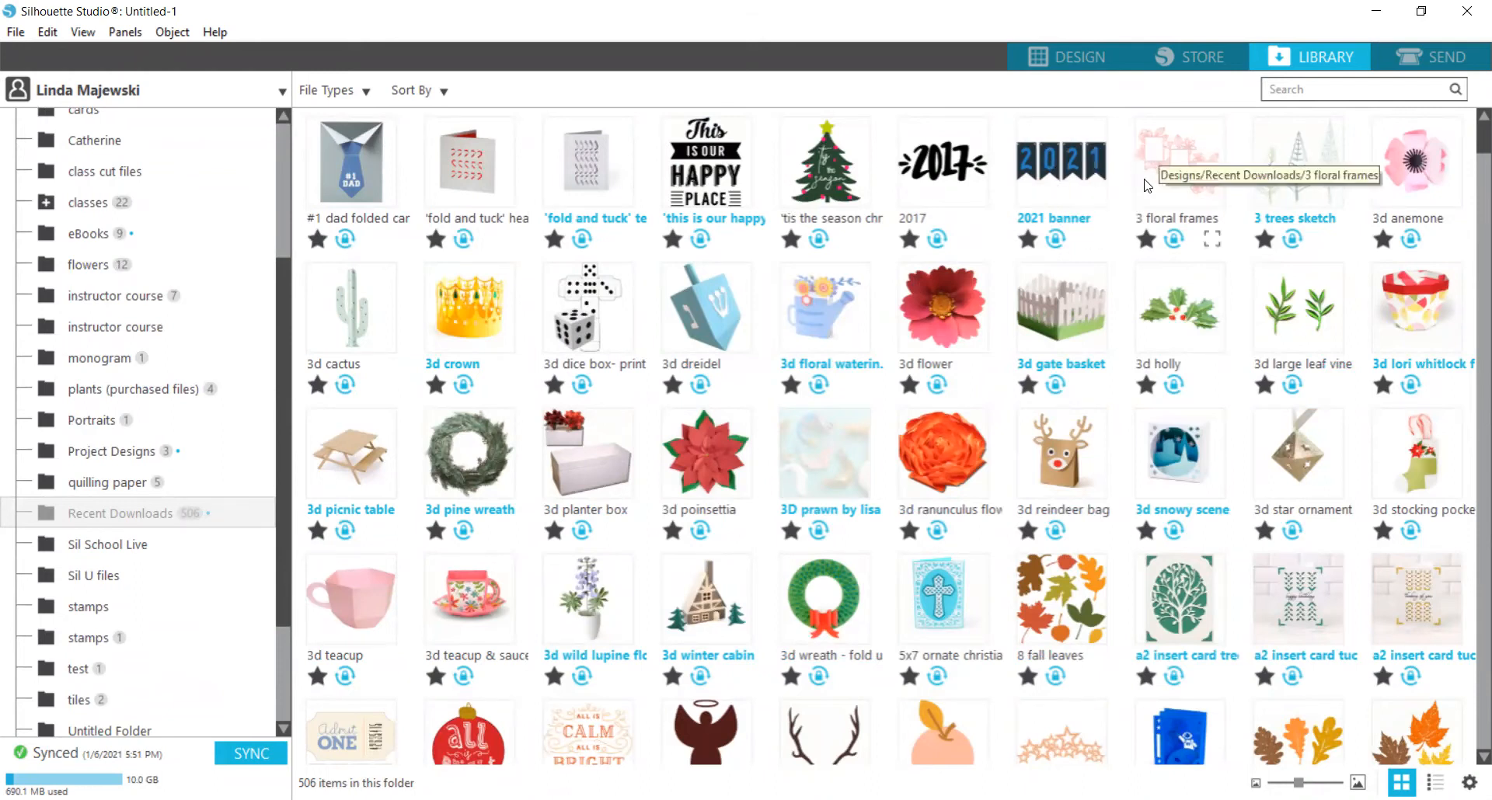
Search the Recent Downloads folder for "hom" and clear the search.
{"action": "left_click", "coordinate": [1315, 87]}
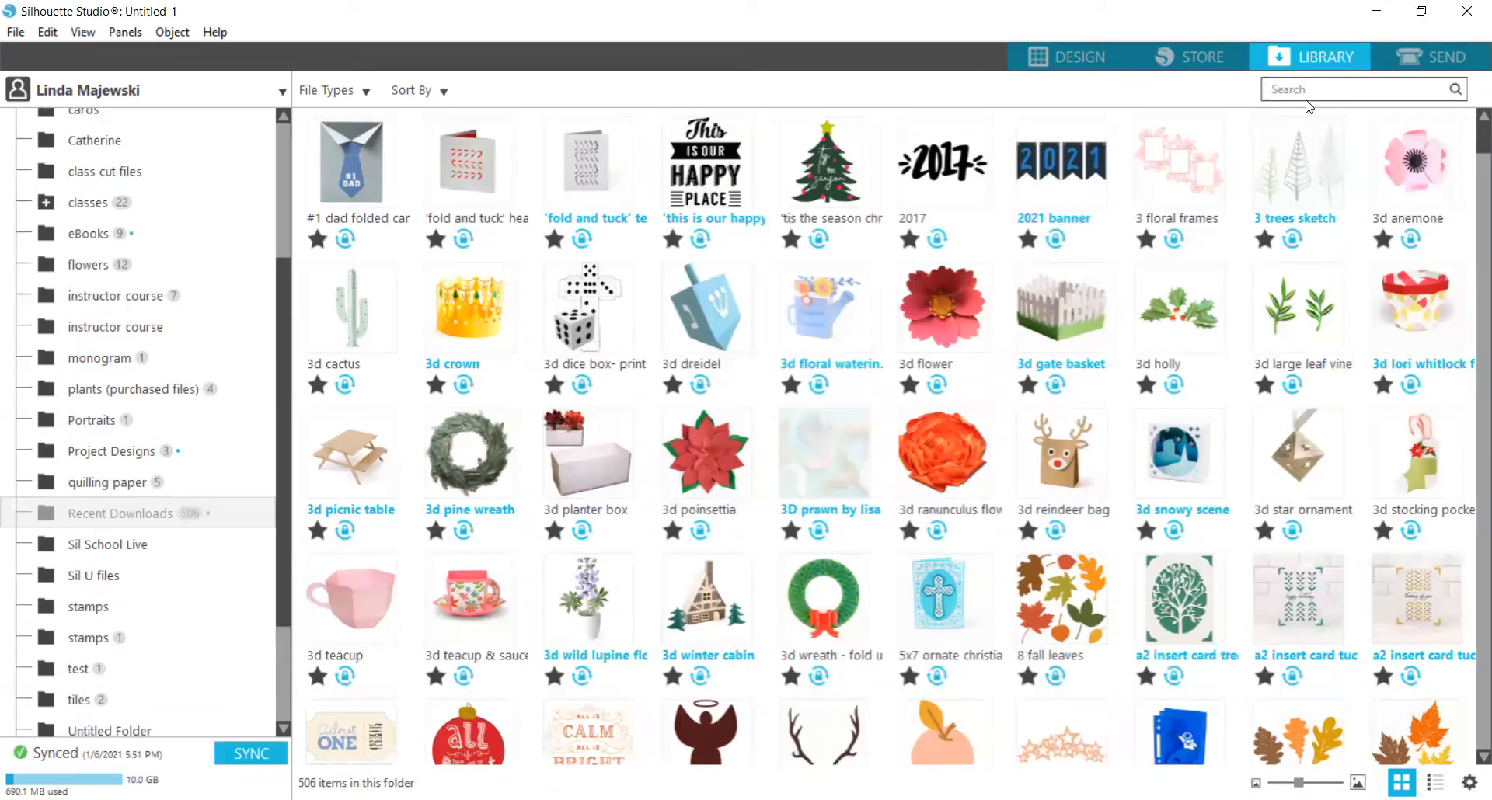
{"action": "type", "text": "hom"}
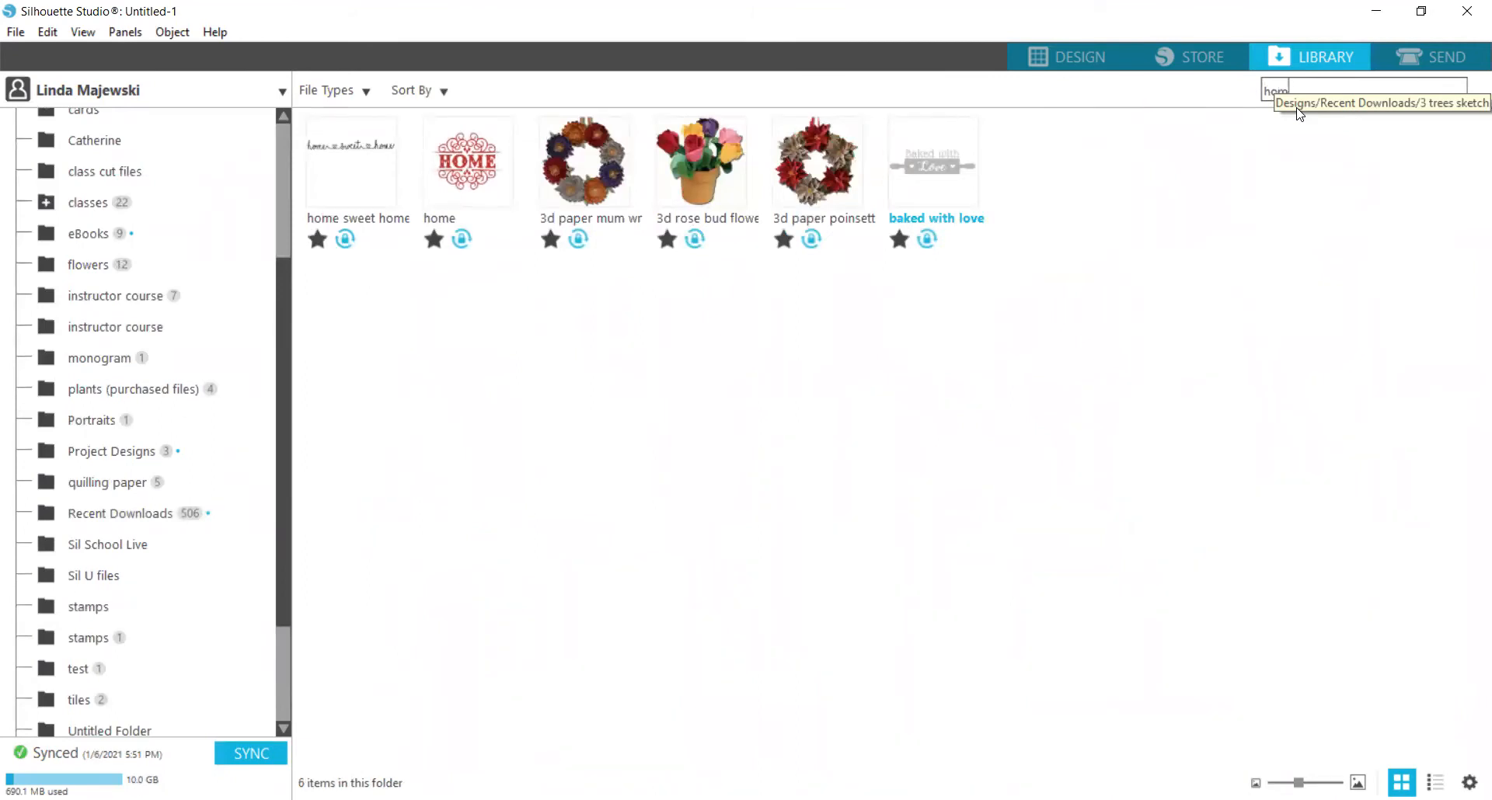
{"action": "key", "text": "BackSpace"}
{"action": "key", "text": "BackSpace"}
{"action": "key", "text": "BackSpace"}
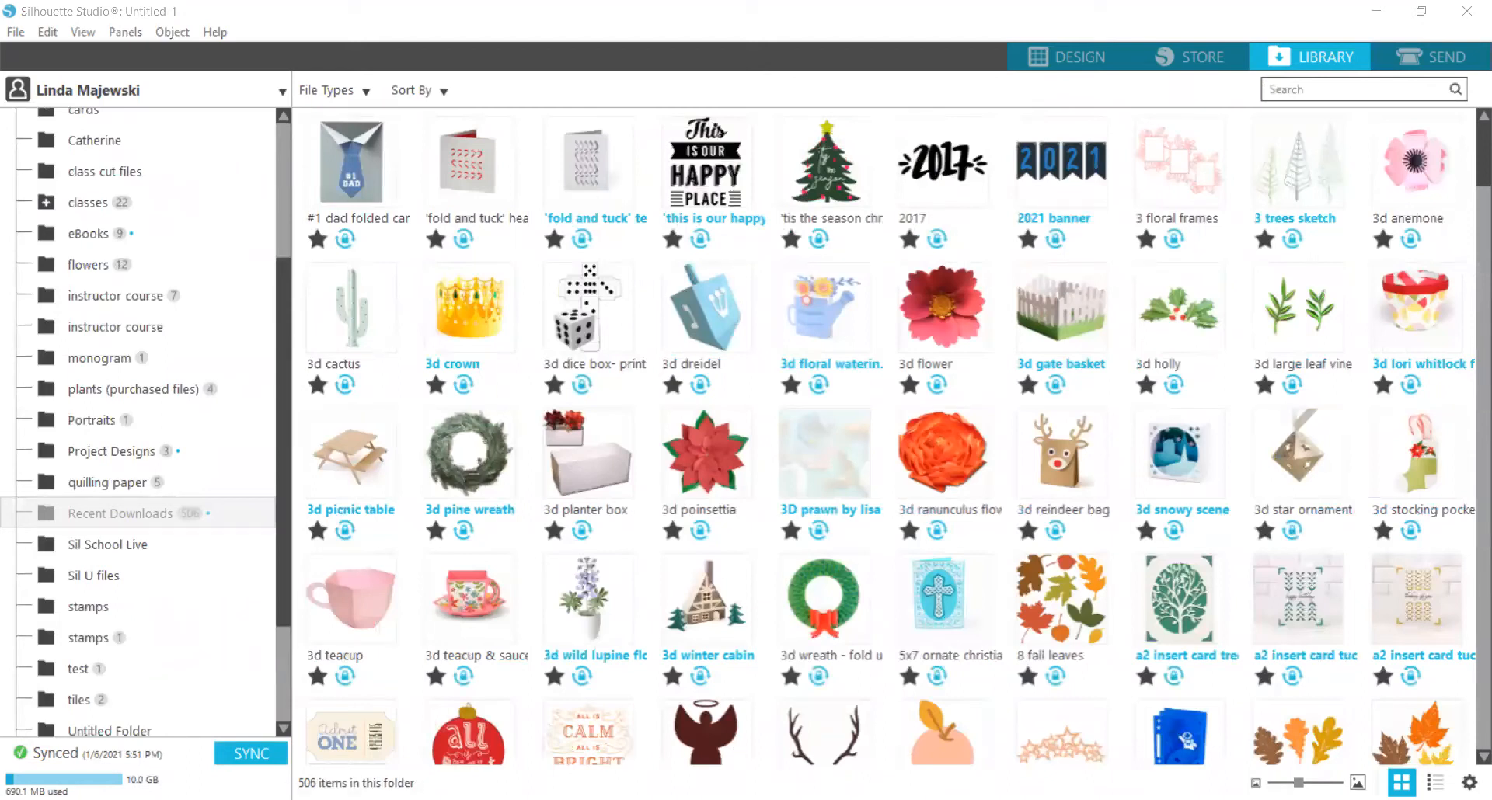
Search the library for "e-" and open the e-learning in progress design on the design page.
{"action": "left_click", "coordinate": [1371, 89]}
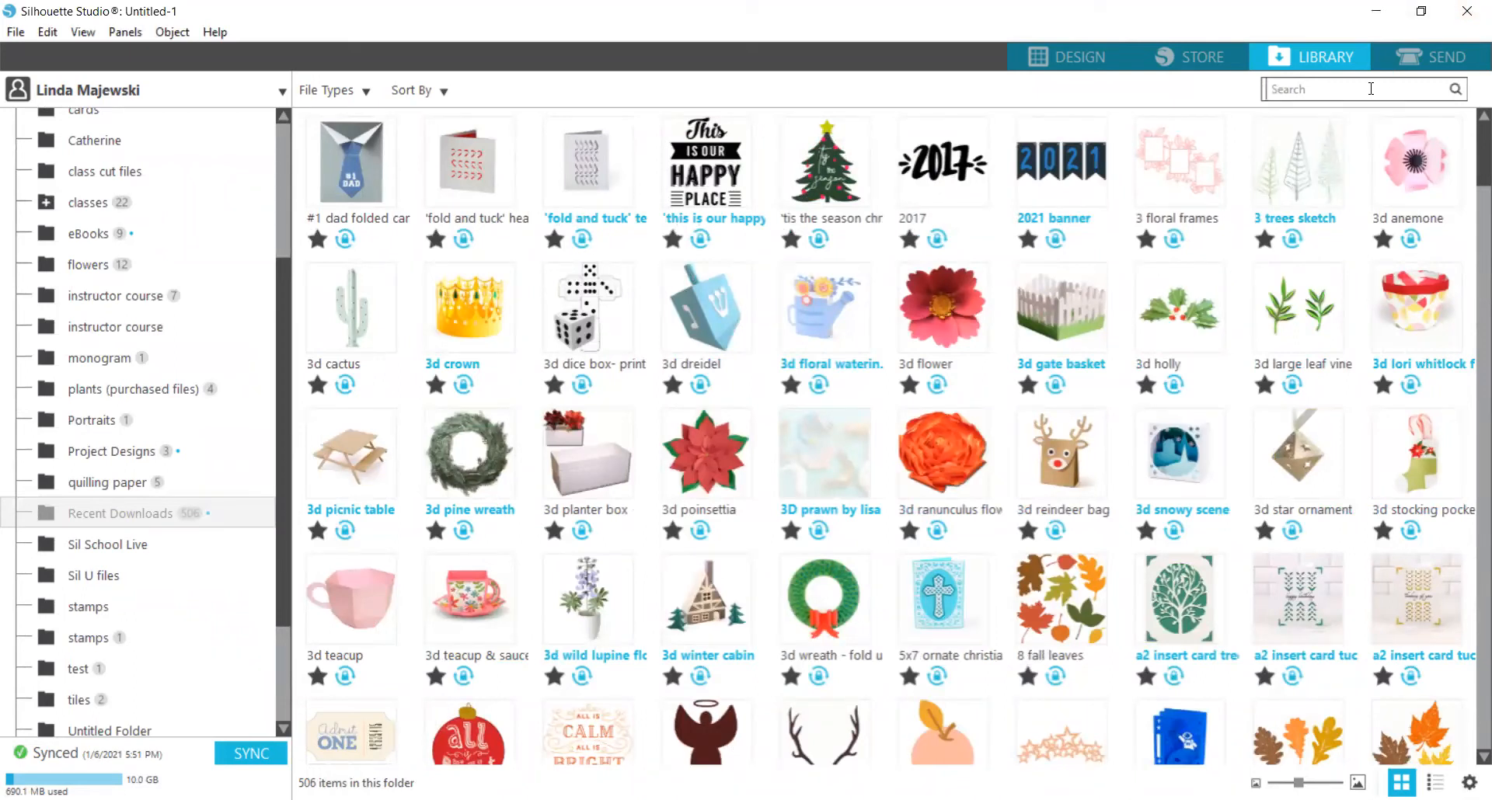
{"action": "type", "text": "r"}
{"action": "key", "text": "BackSpace"}
{"action": "type", "text": "e-"}
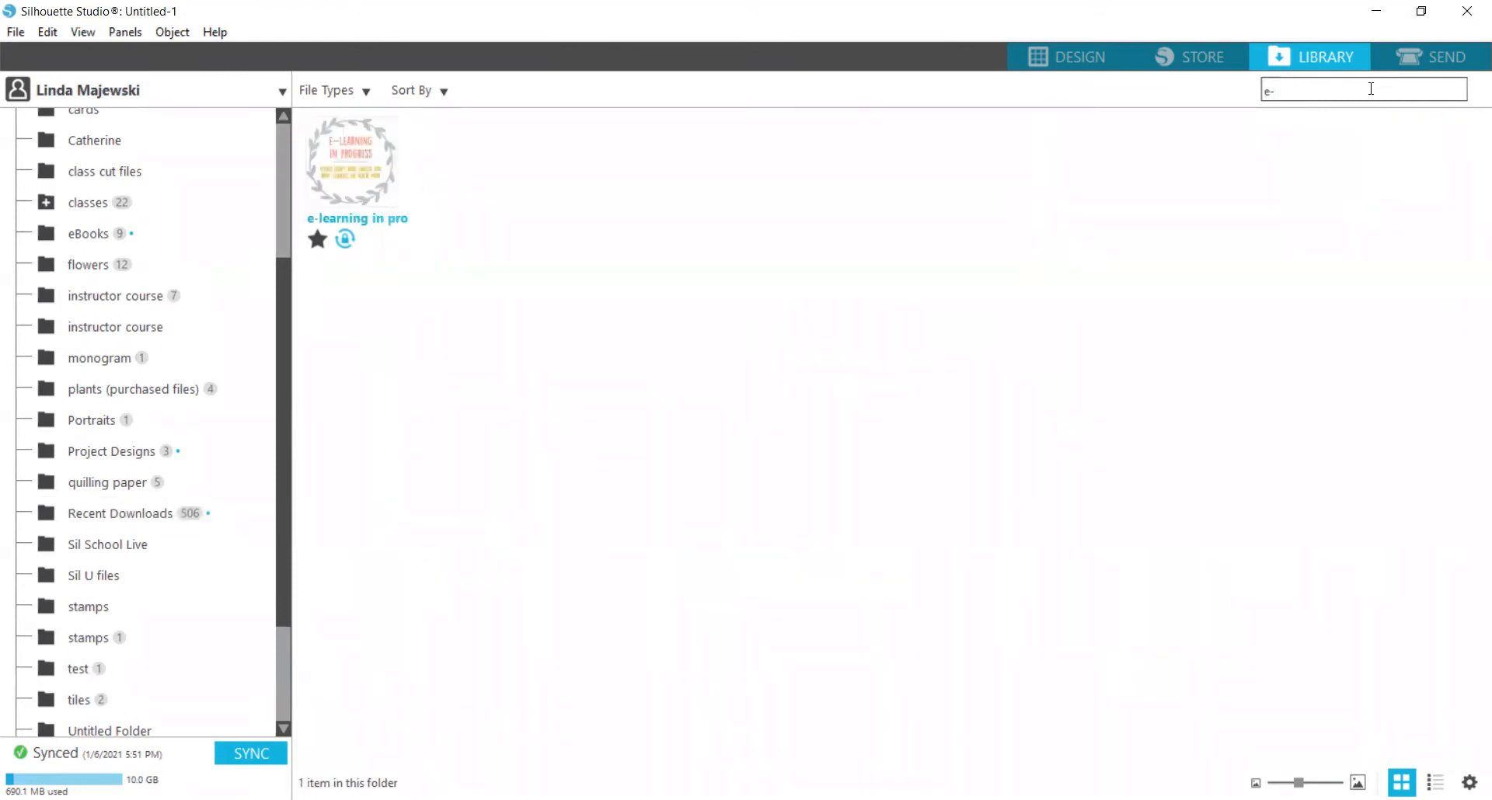
{"action": "double_click", "coordinate": [345, 177]}
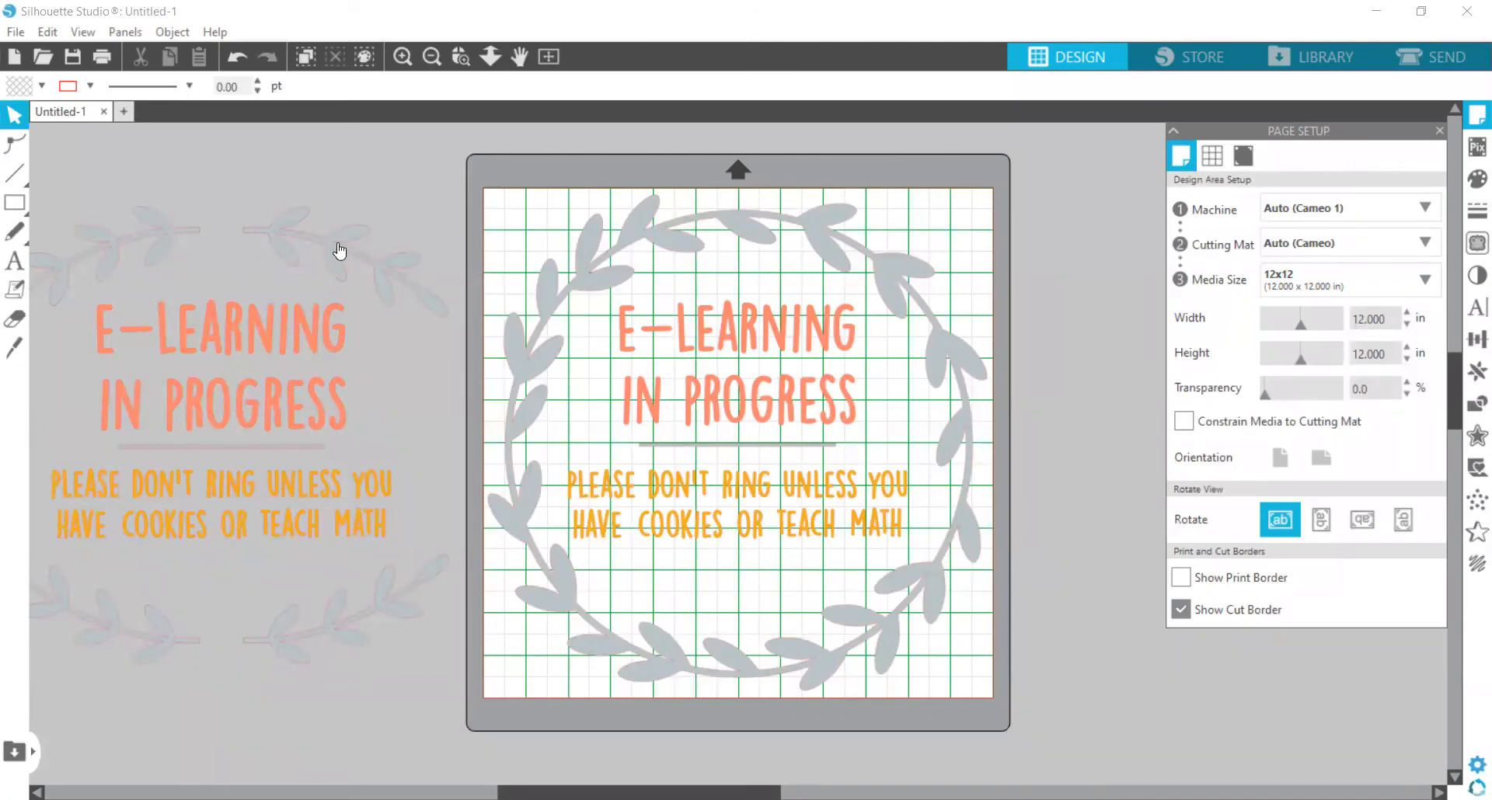
Move the off-page version of the e-learning design farther away from the cutting mat.
{"action": "left_click_drag", "start_coordinate": [340, 250], "coordinate": [305, 207]}
{"action": "left_click", "coordinate": [386, 317]}
{"action": "left_click", "coordinate": [709, 356]}
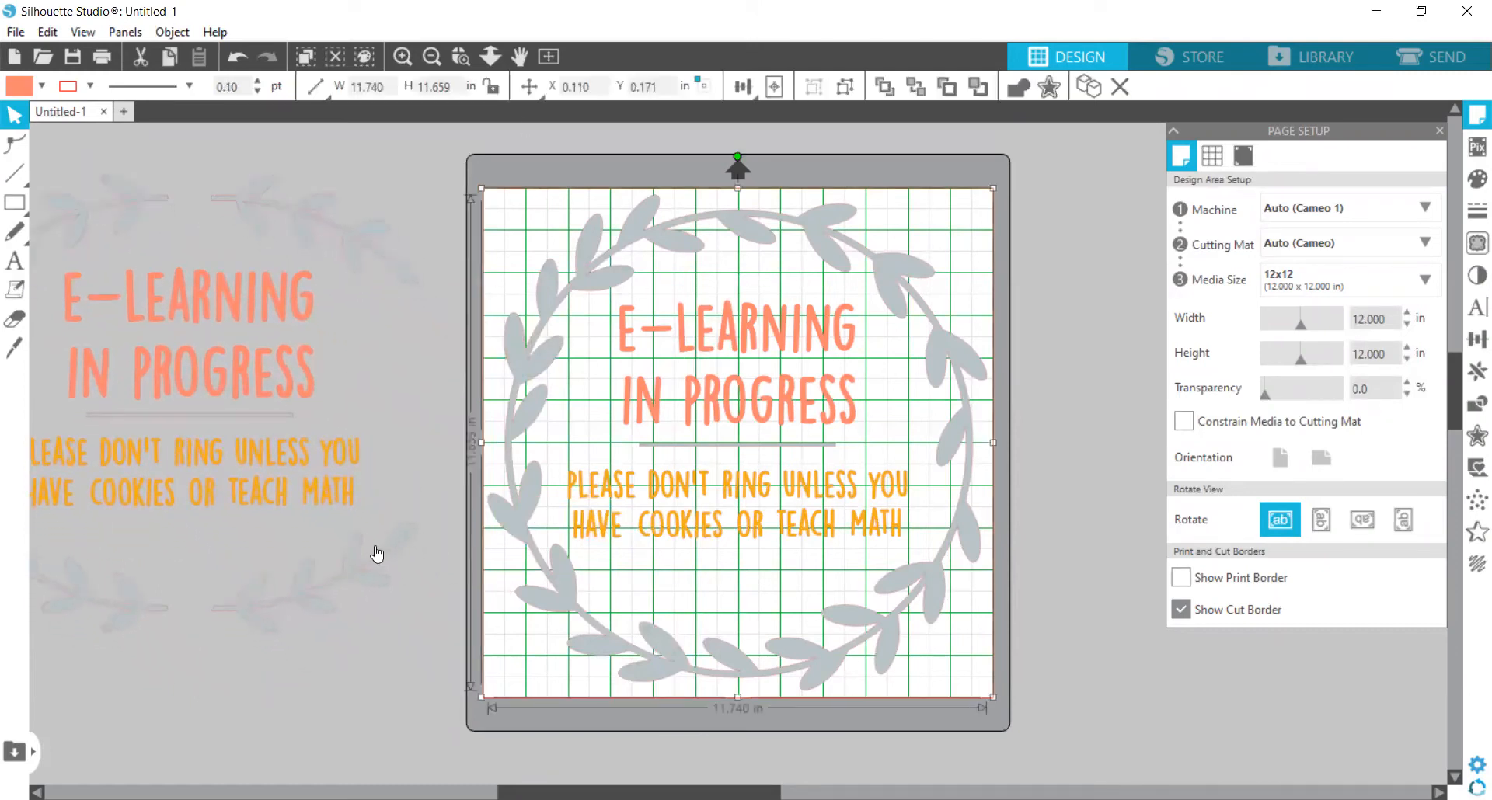
{"action": "left_click_drag", "start_coordinate": [256, 582], "coordinate": [45, 598]}
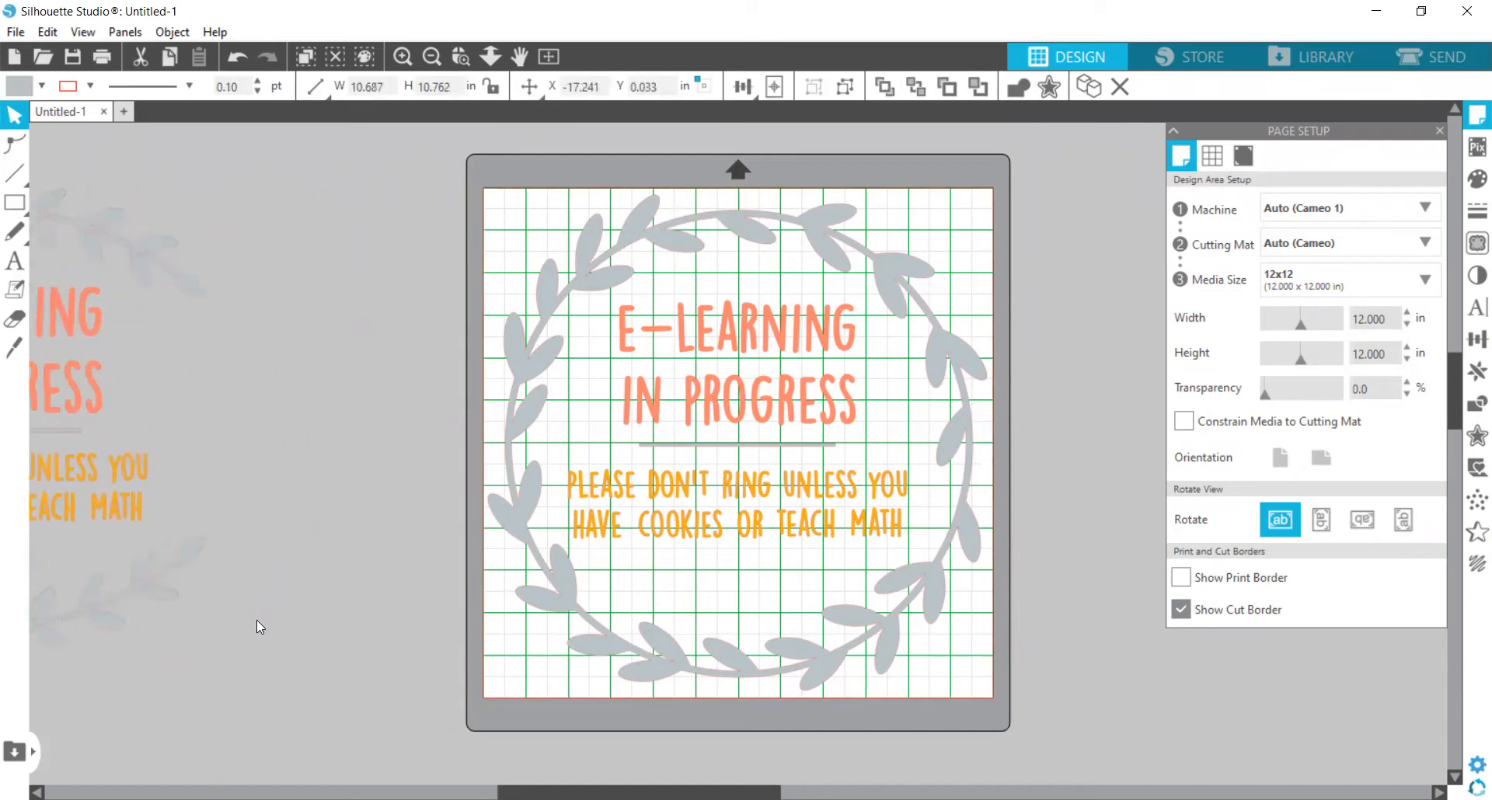
Select the e-learning design on the mat and set it to Cut in the send settings.
{"action": "left_click", "coordinate": [846, 509]}
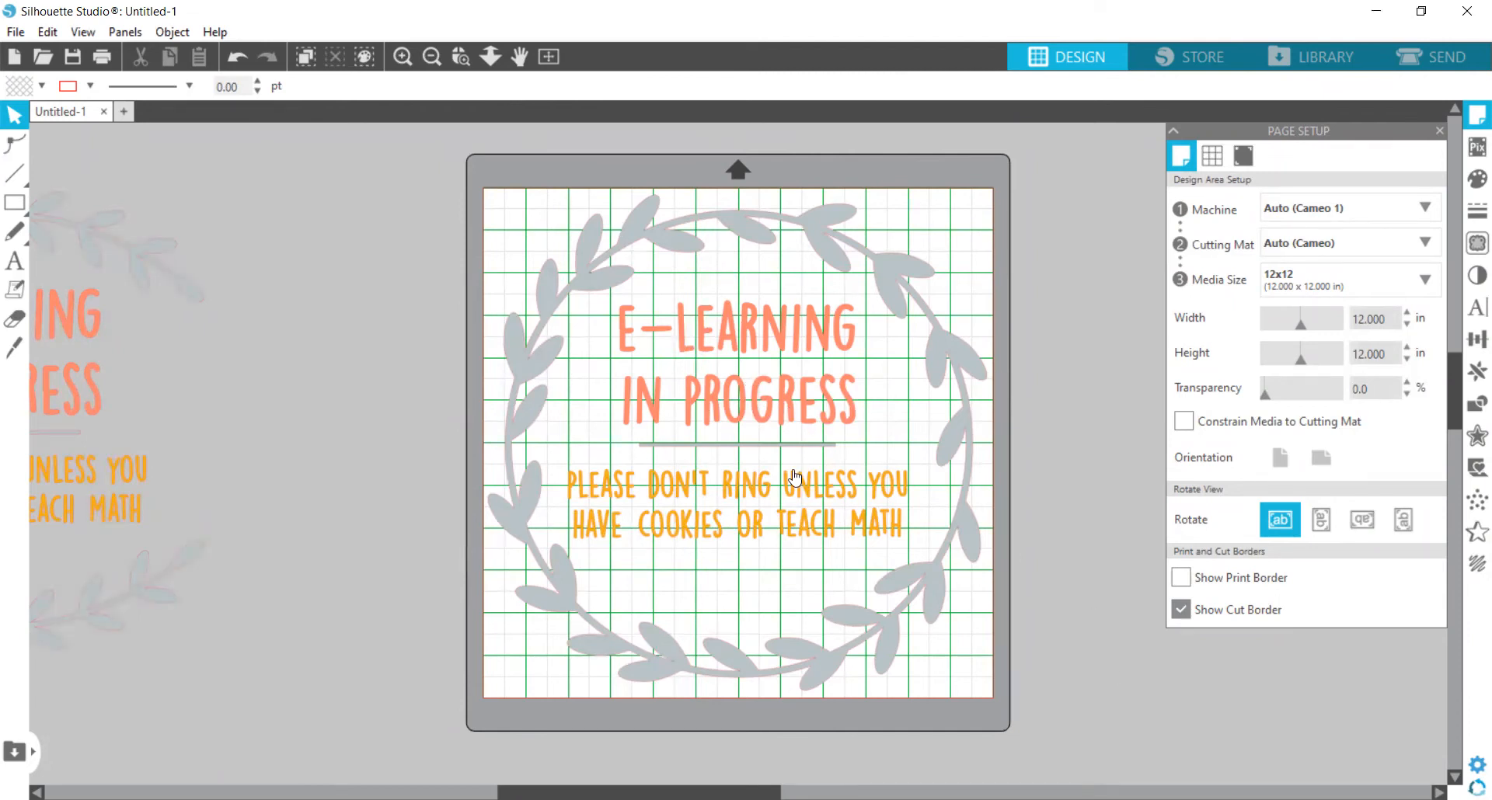
{"action": "left_click", "coordinate": [785, 418]}
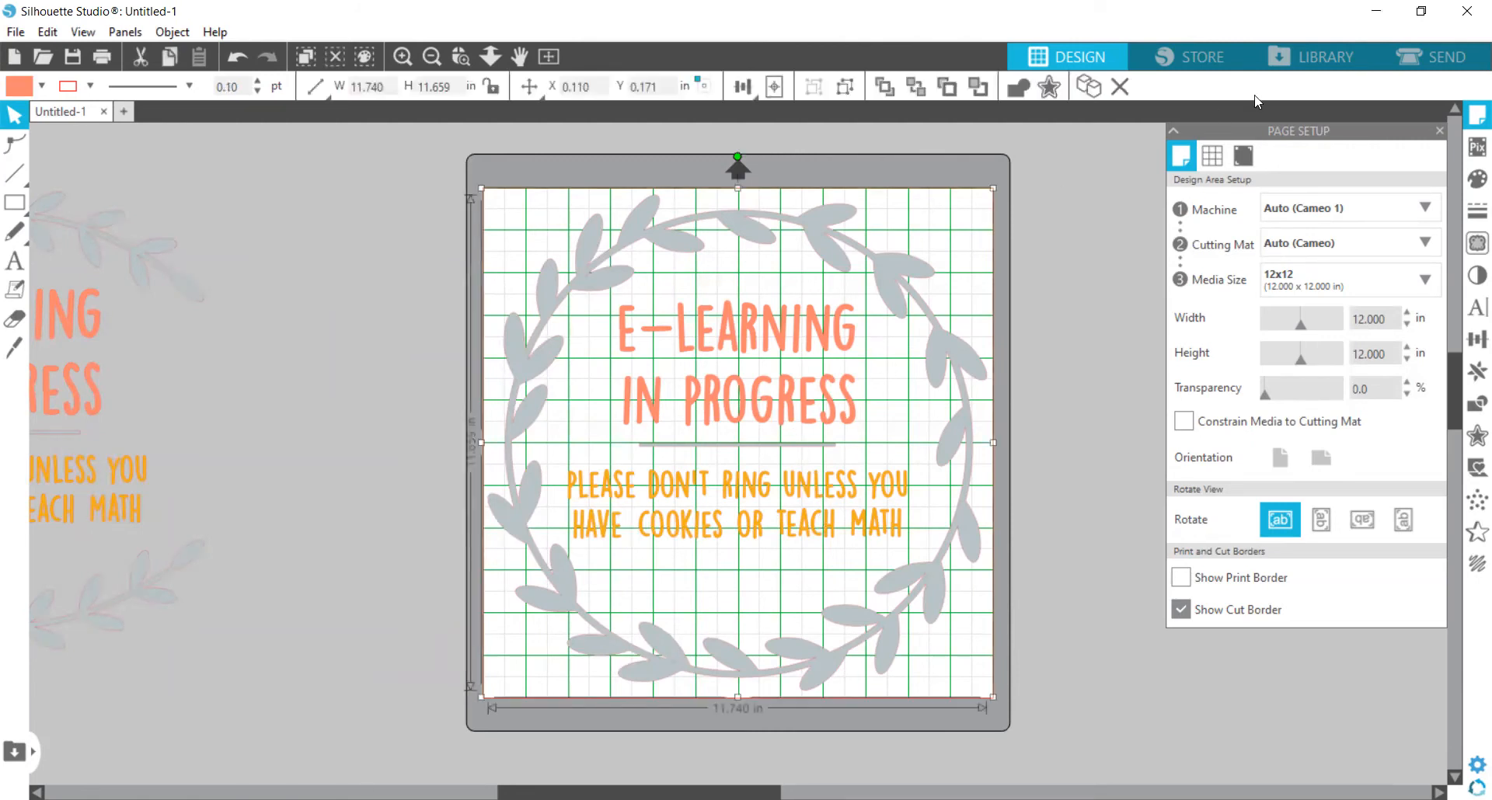
{"action": "left_click", "coordinate": [1431, 57]}
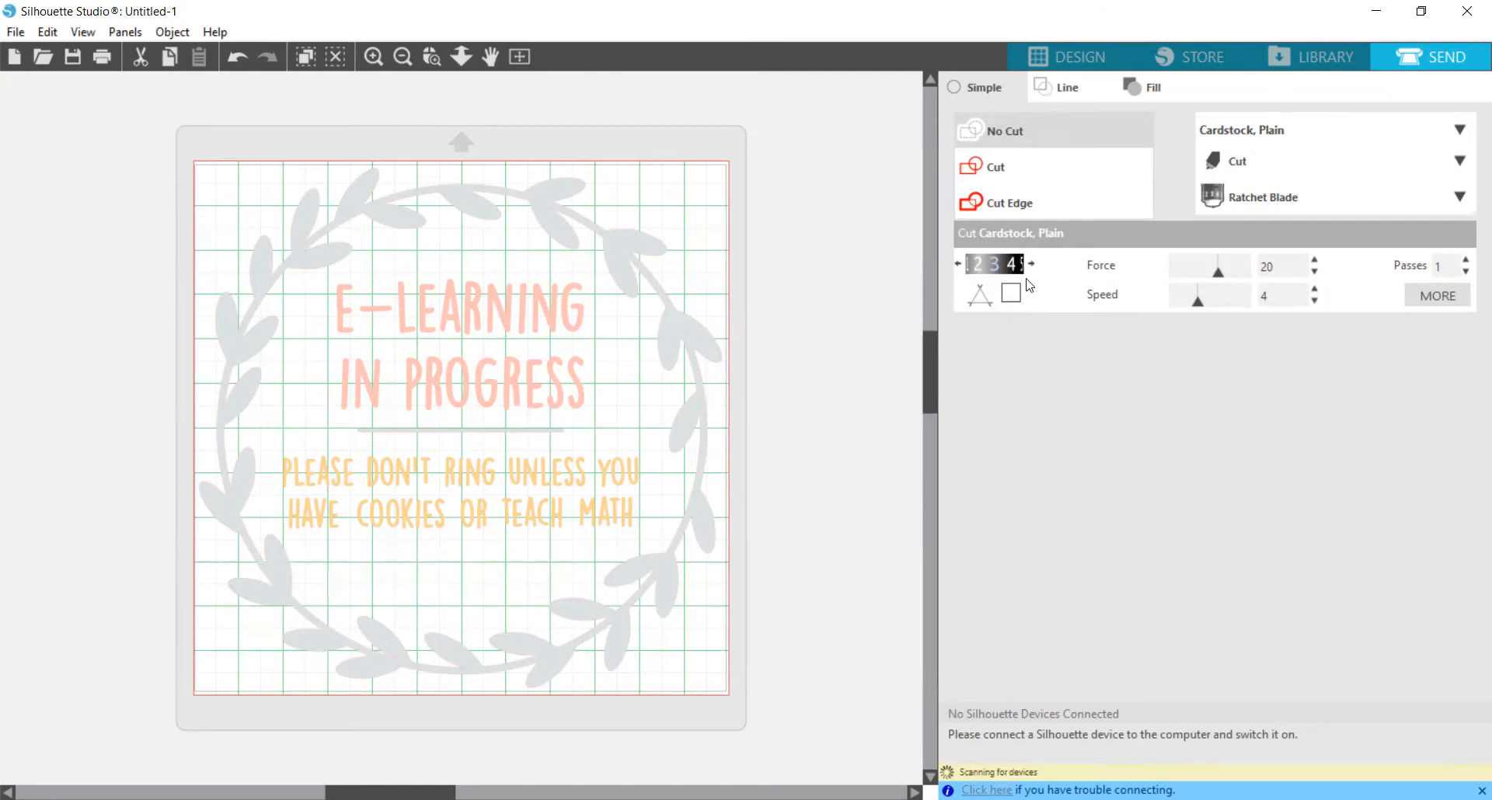
{"action": "left_click", "coordinate": [996, 172]}
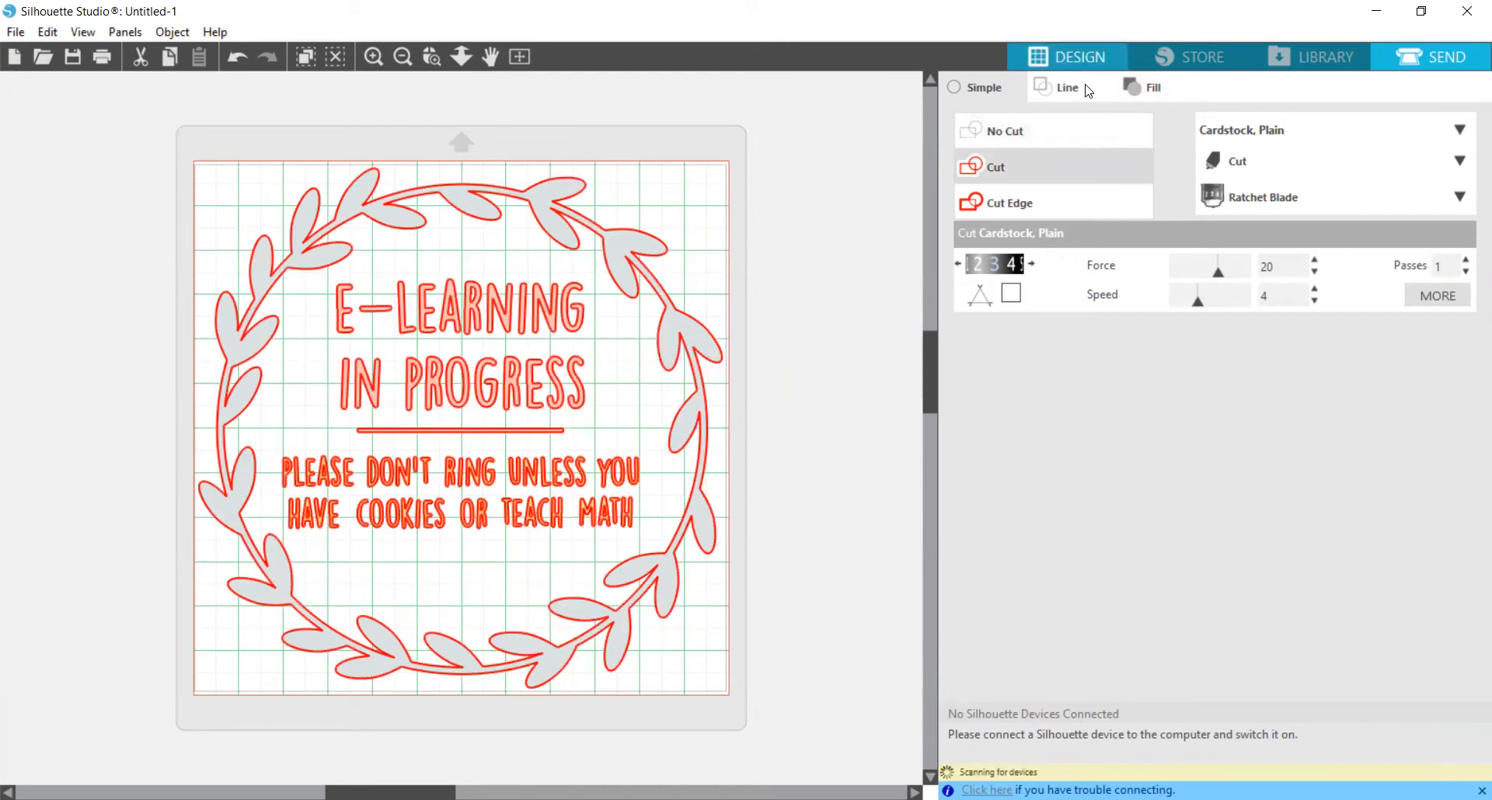
Return to the design page, ungroup the e-learning design, and select its heading and its lower text separately.
{"action": "left_click", "coordinate": [1080, 59]}
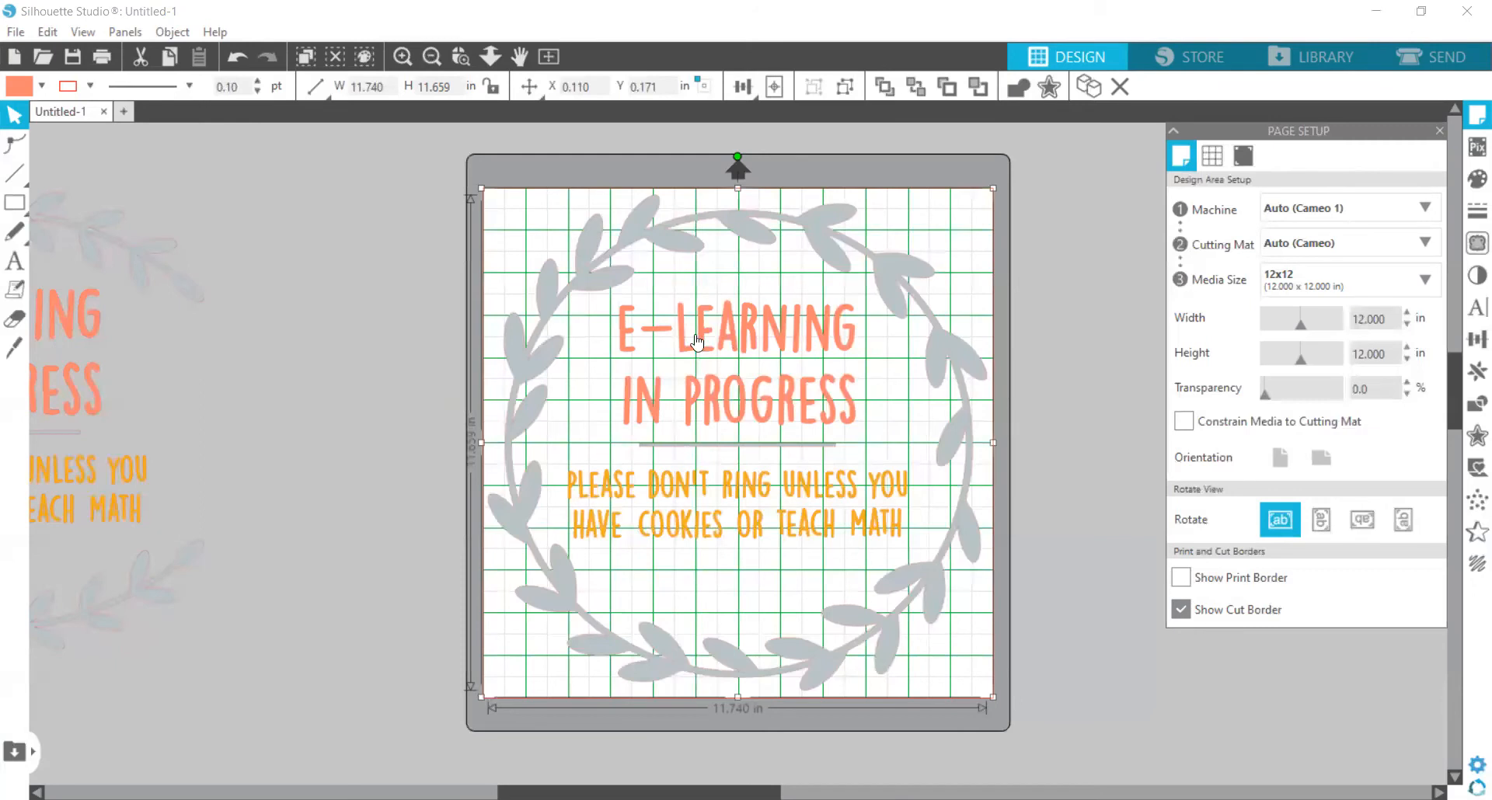
{"action": "left_click", "coordinate": [845, 88]}
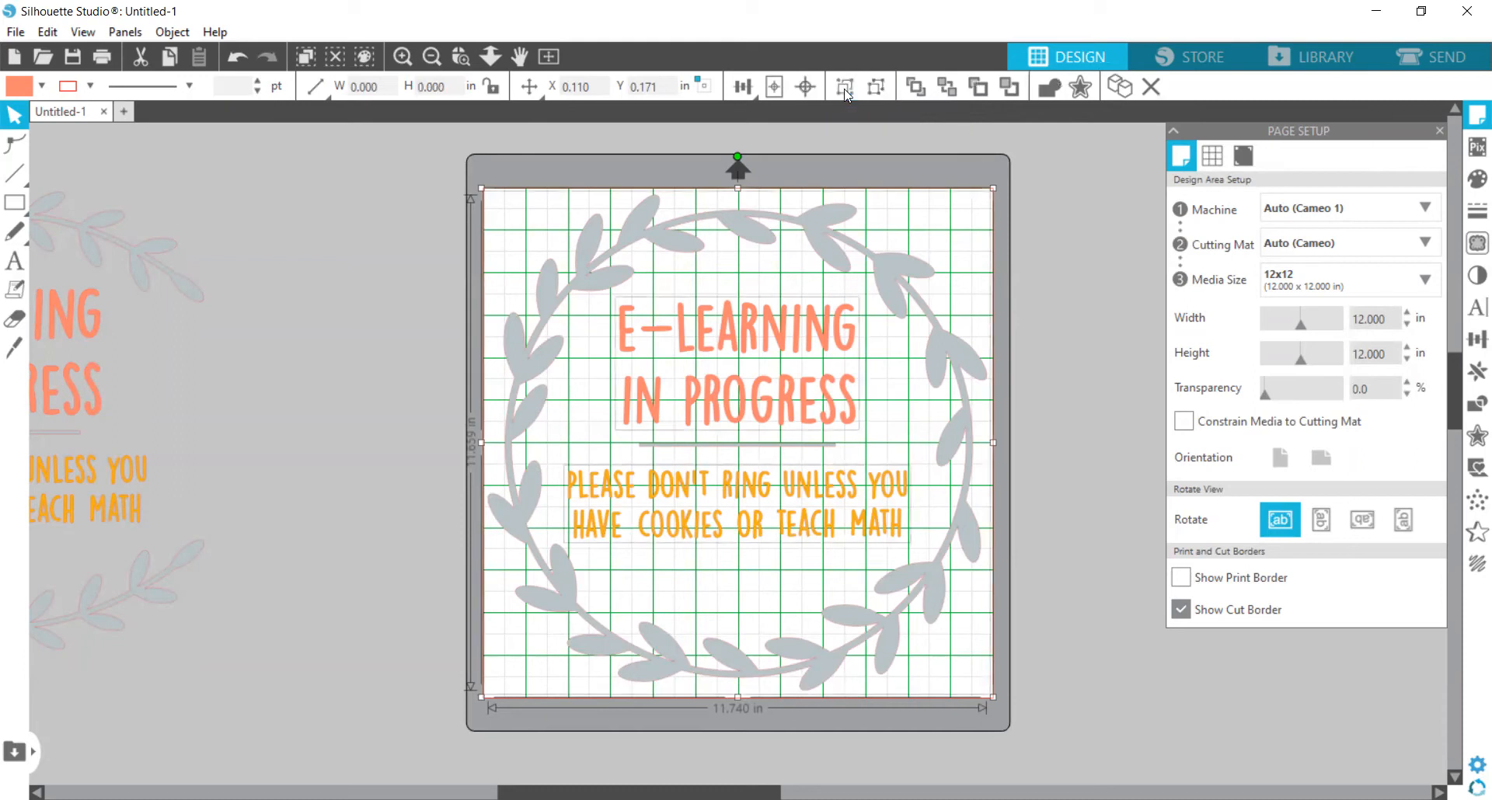
{"action": "left_click", "coordinate": [825, 248]}
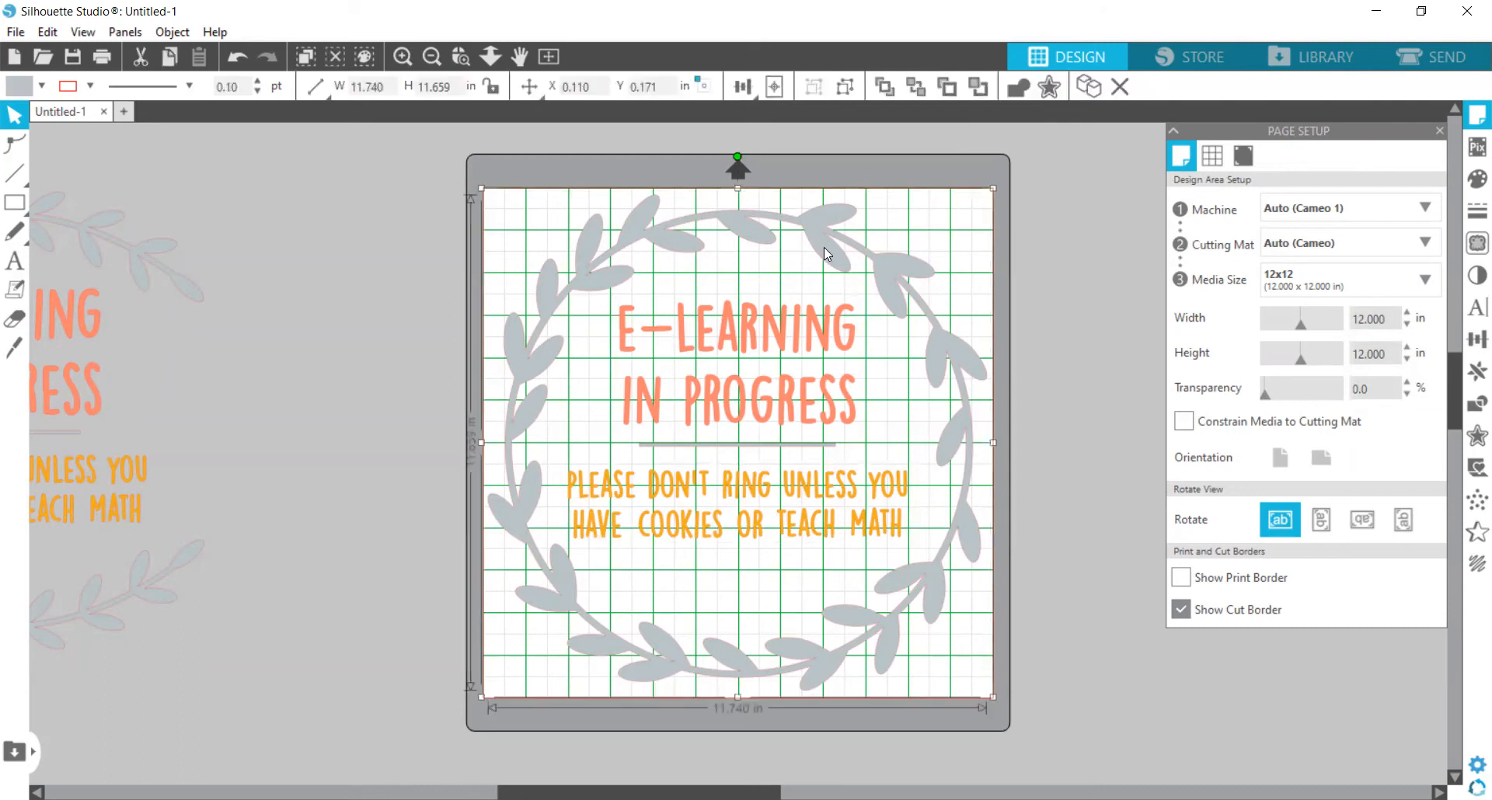
{"action": "left_click", "coordinate": [728, 361]}
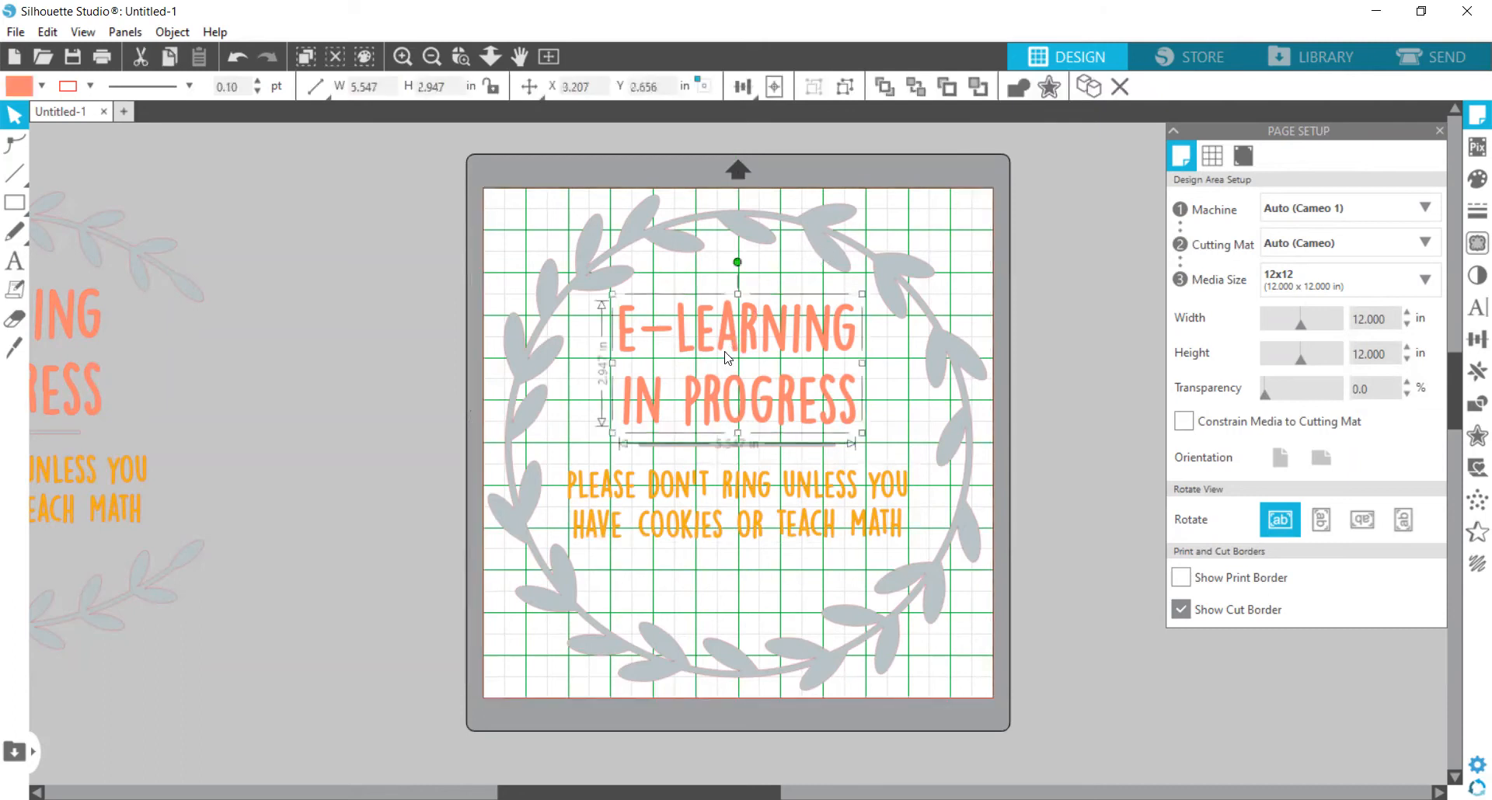
{"action": "left_click", "coordinate": [822, 495]}
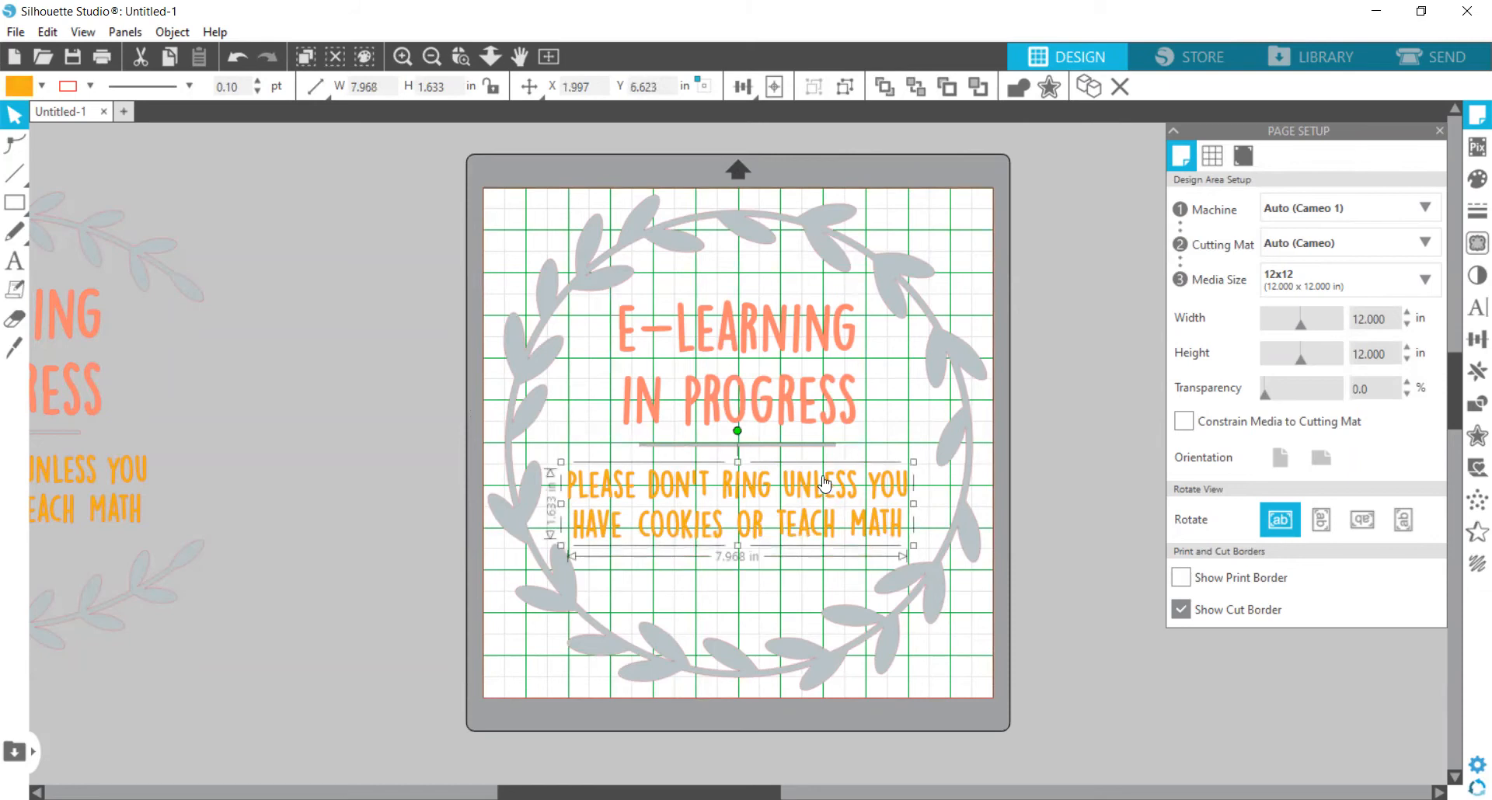
Try moving the wreath and divider line sideways away from the text, and undo the move.
{"action": "left_click", "coordinate": [814, 451]}
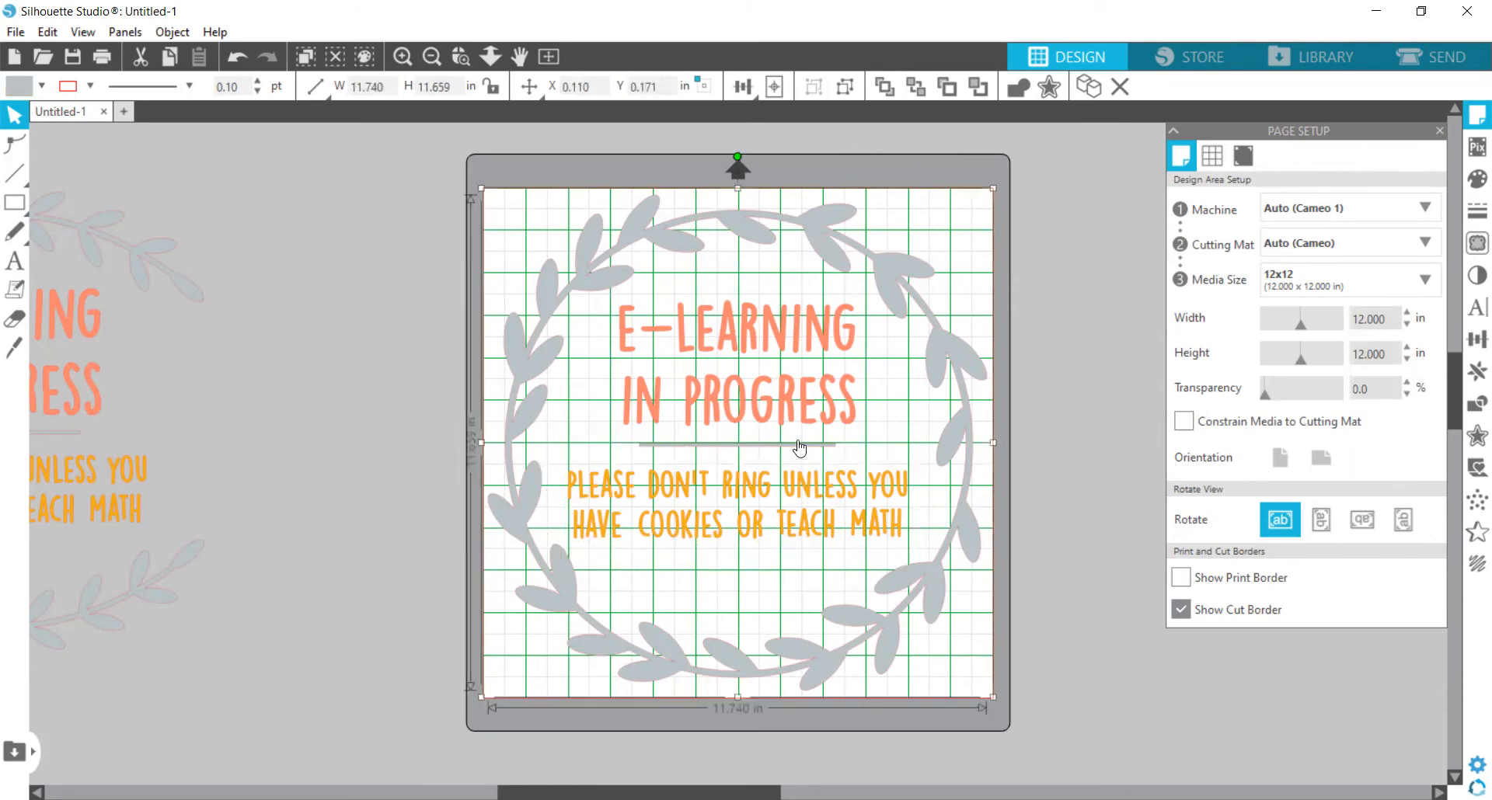
{"action": "left_click_drag", "start_coordinate": [660, 449], "coordinate": [550, 456]}
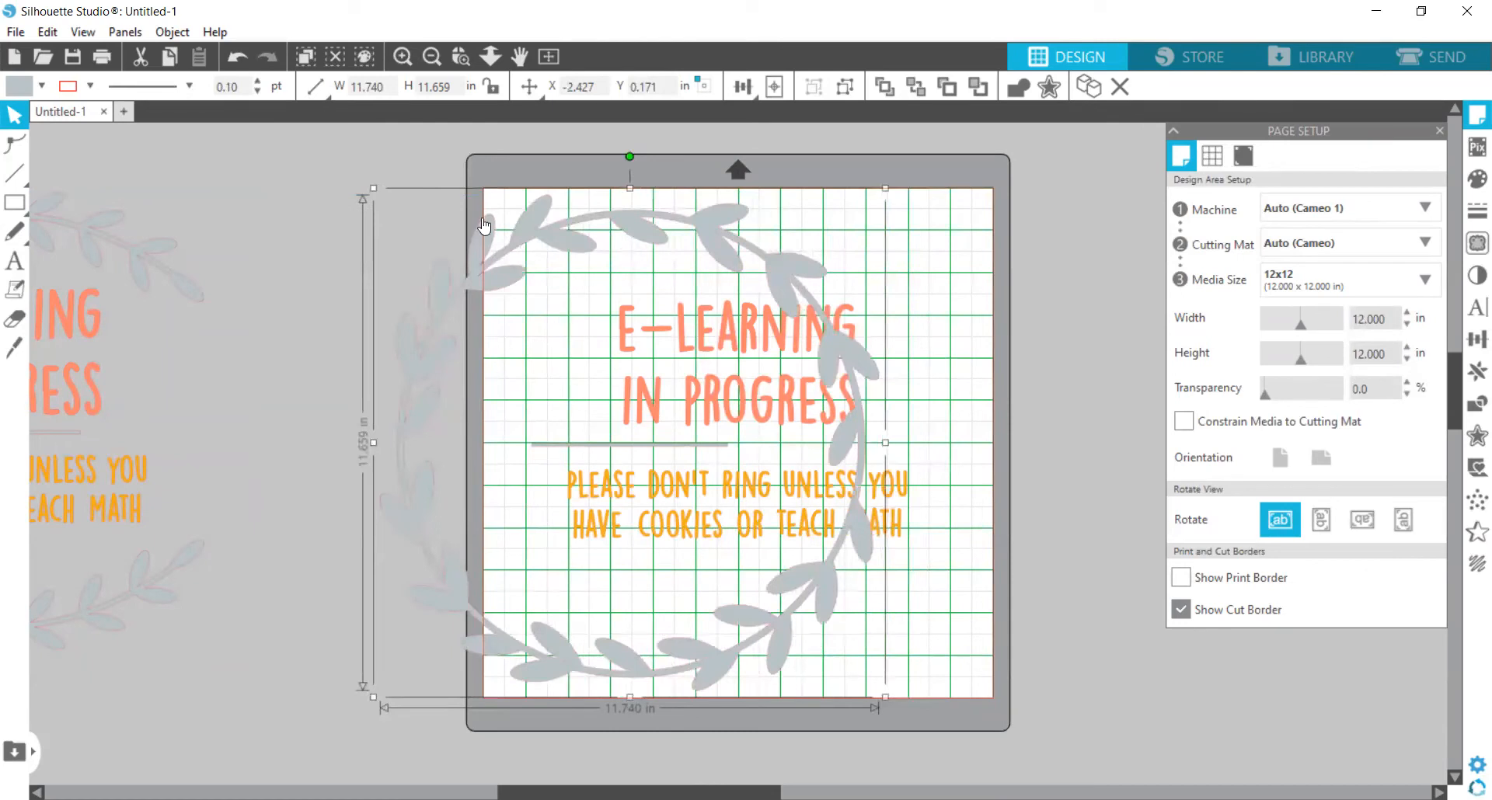
{"action": "left_click", "coordinate": [240, 60]}
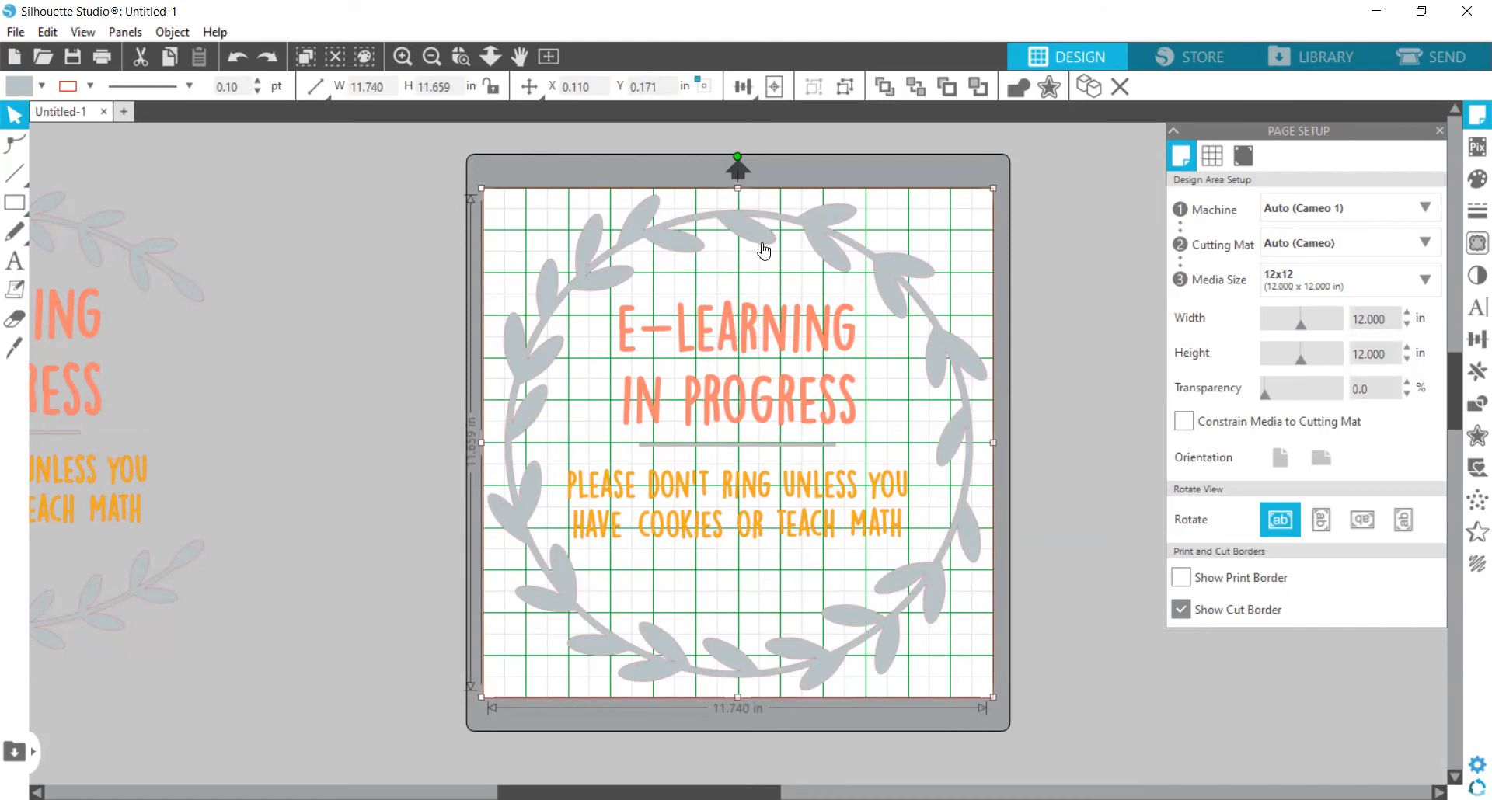
Set the line colour of the "E-Learning in Progress" heading to blue-violet and that of the "Please don't ring" text to black.
{"action": "left_click", "coordinate": [758, 352]}
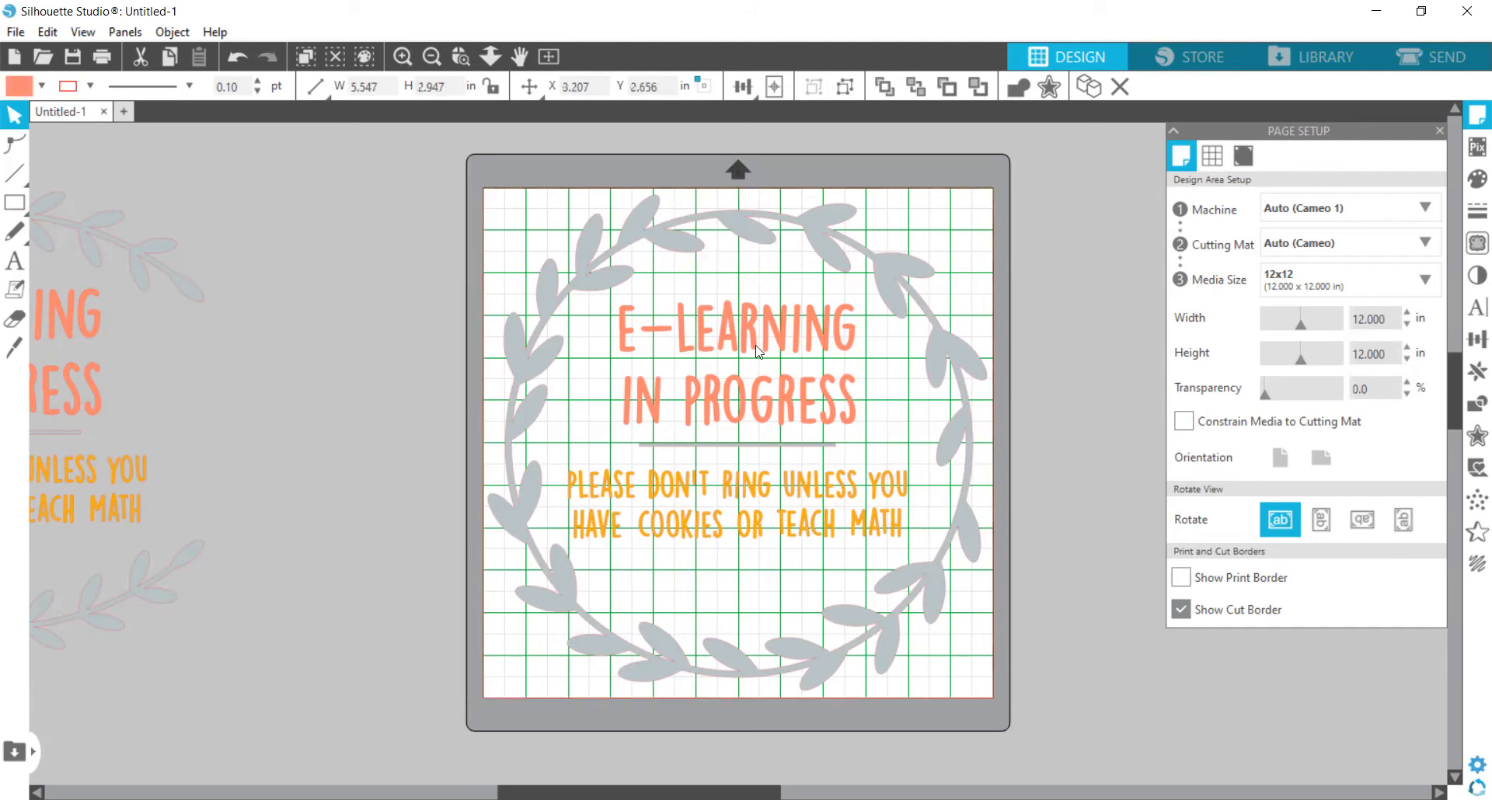
{"action": "left_click", "coordinate": [1477, 178]}
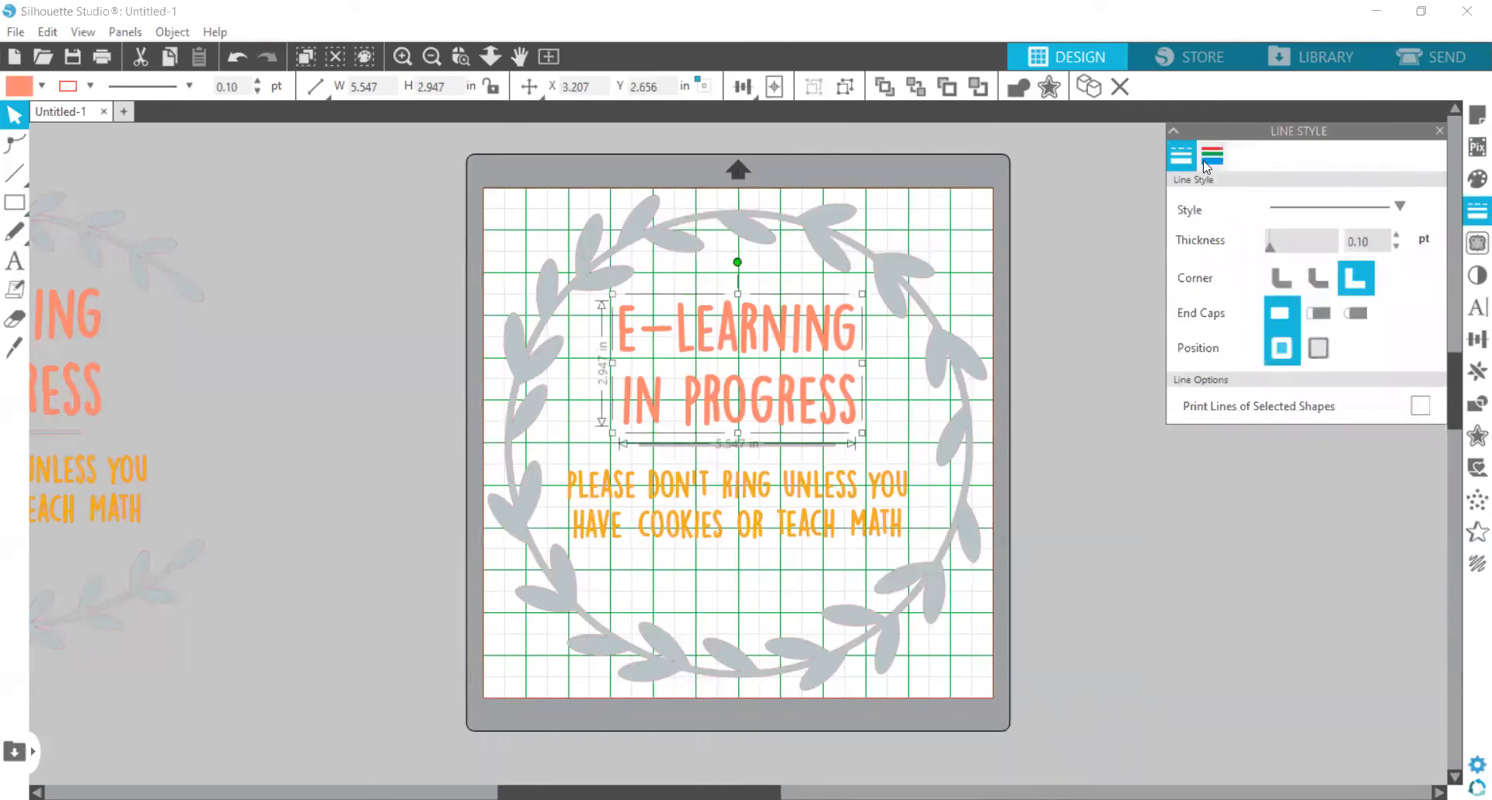
{"action": "left_click", "coordinate": [1209, 158]}
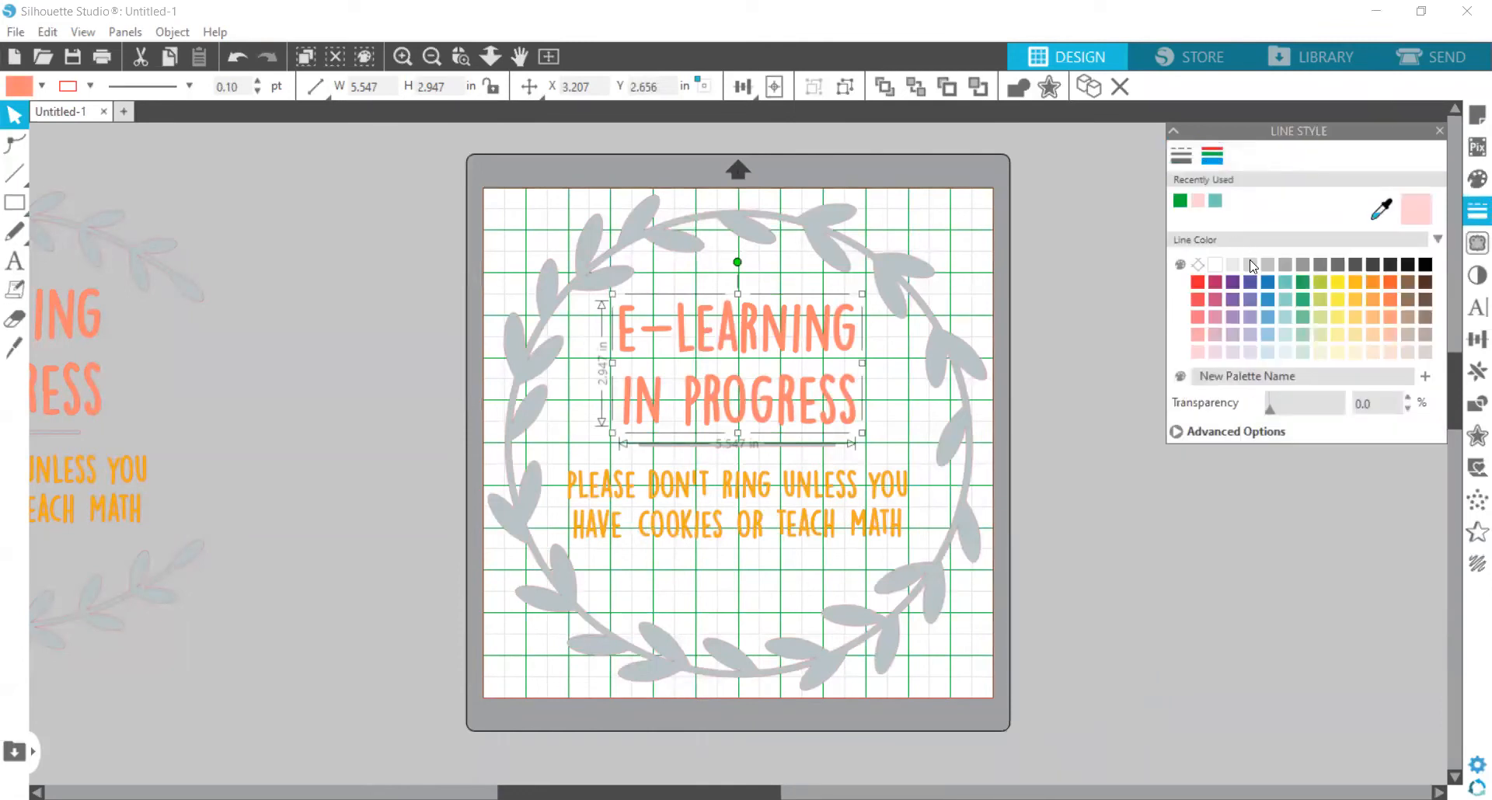
{"action": "left_click", "coordinate": [1249, 283]}
{"action": "left_click", "coordinate": [791, 544]}
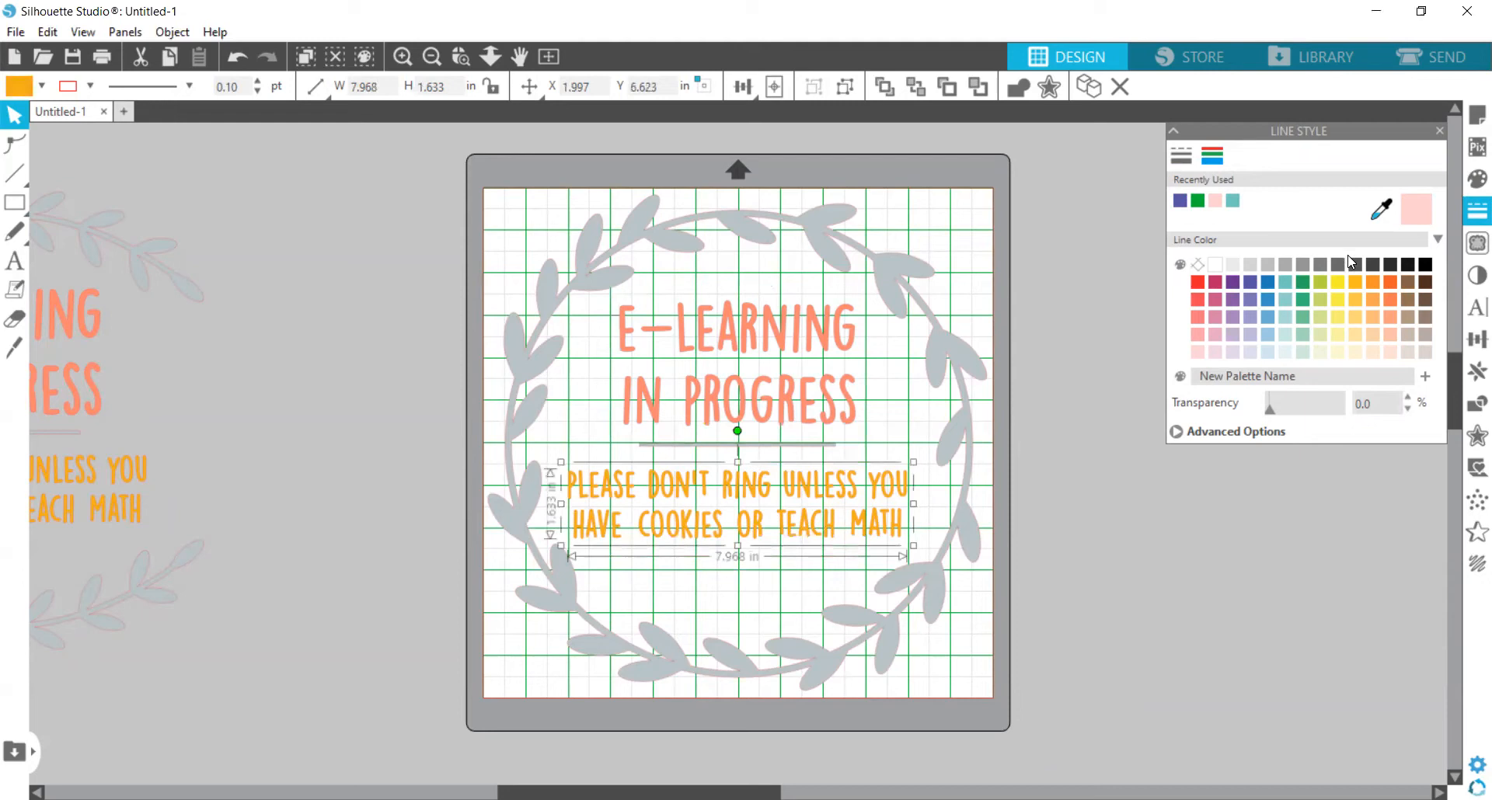
{"action": "left_click", "coordinate": [1427, 266]}
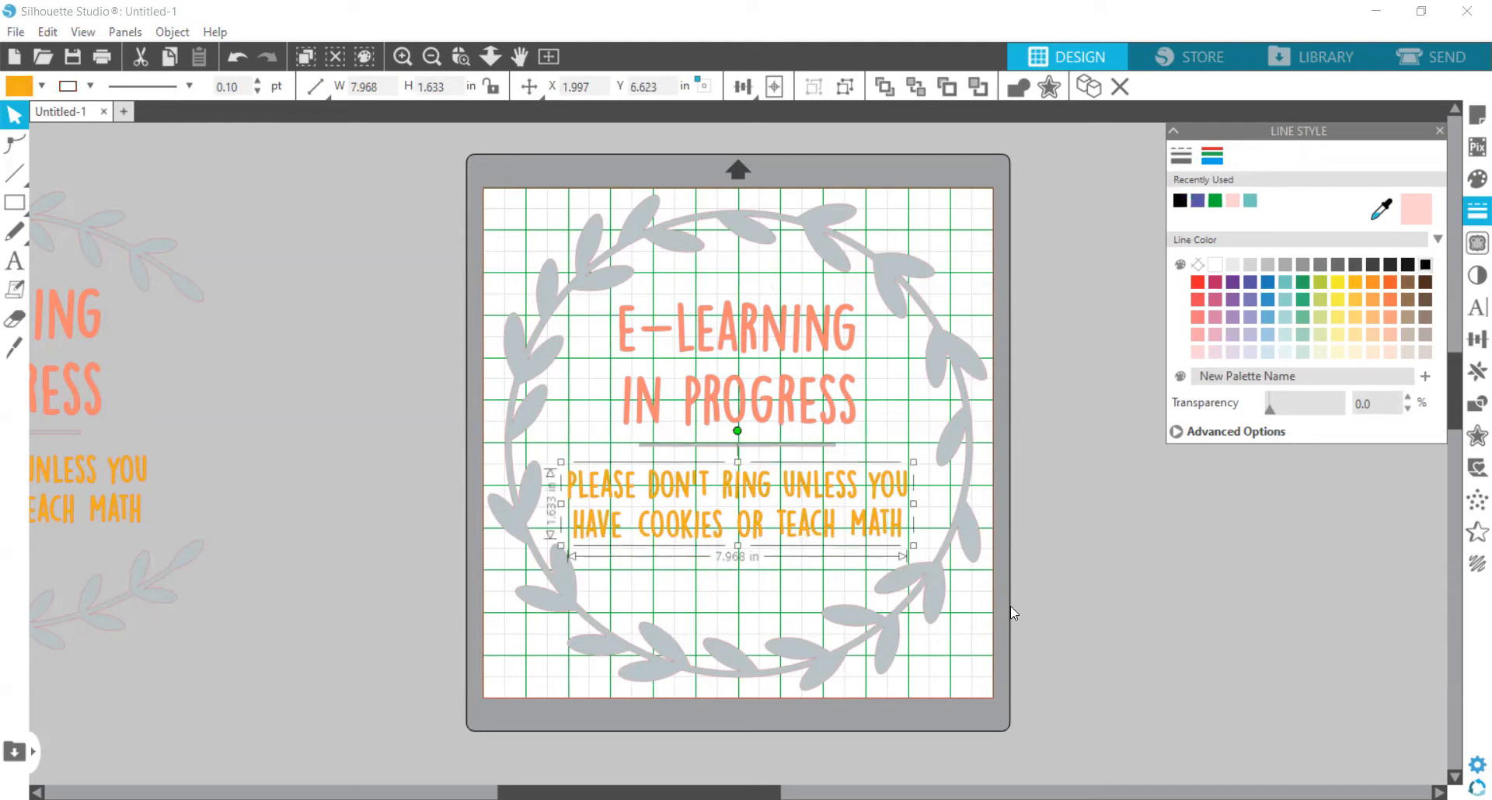
Set the "E-Learning in Progress" heading's line colour to purple and its line thickness to 0.75 pt.
{"action": "left_click", "coordinate": [461, 56]}
{"action": "left_click_drag", "start_coordinate": [546, 246], "coordinate": [846, 543]}
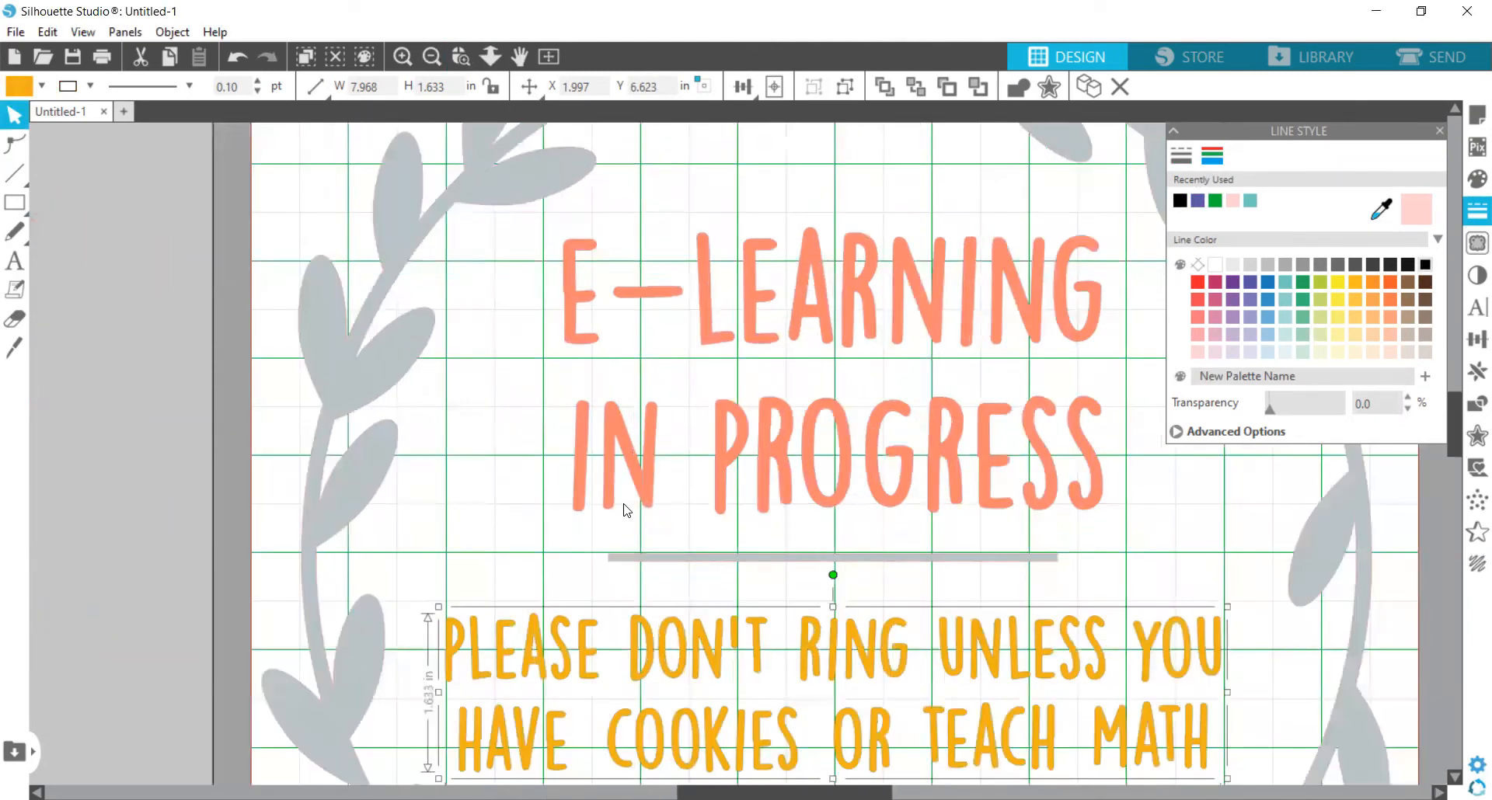
{"action": "left_click", "coordinate": [577, 491]}
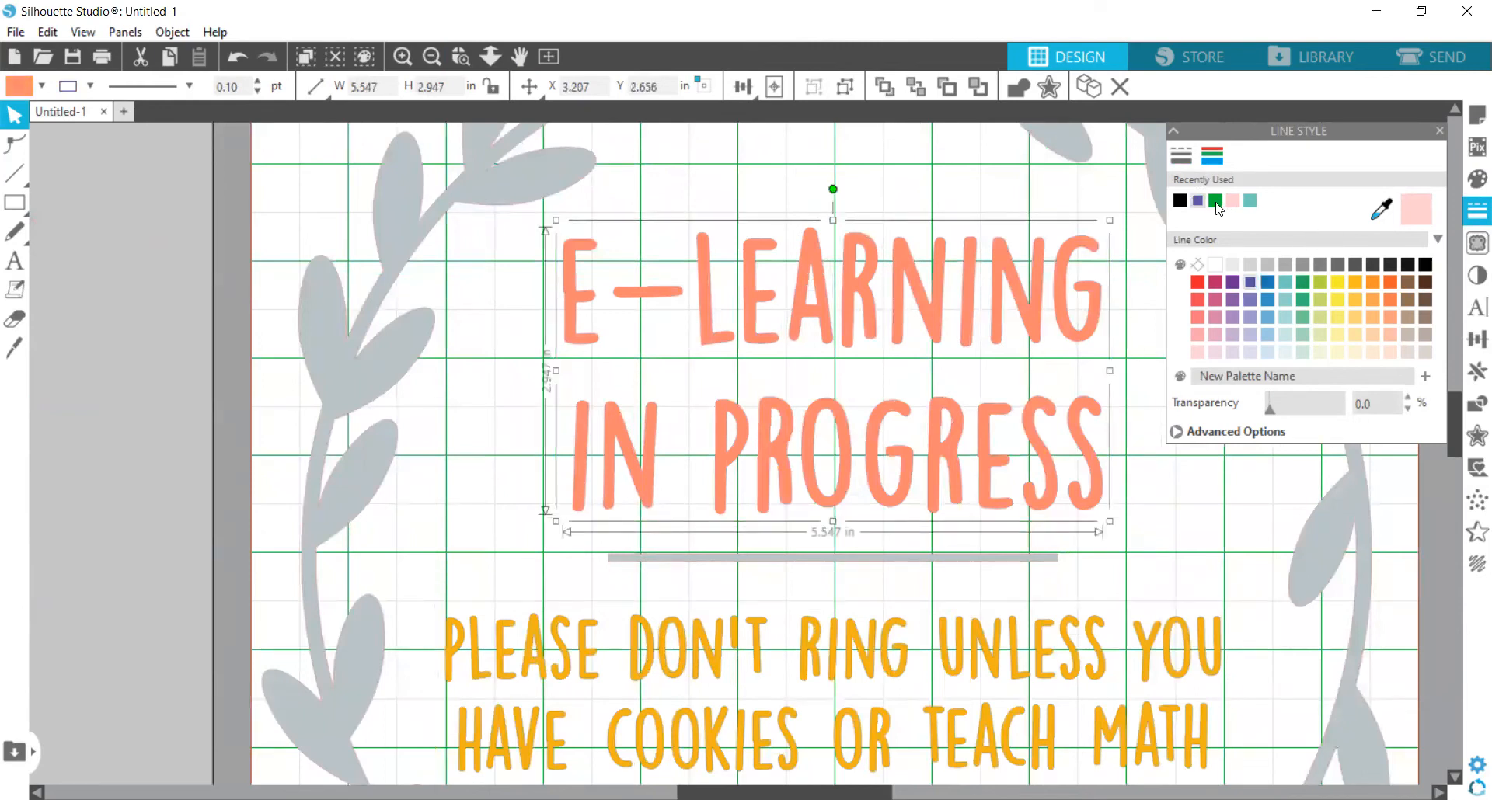
{"action": "left_click", "coordinate": [1231, 284]}
{"action": "left_click", "coordinate": [1181, 156]}
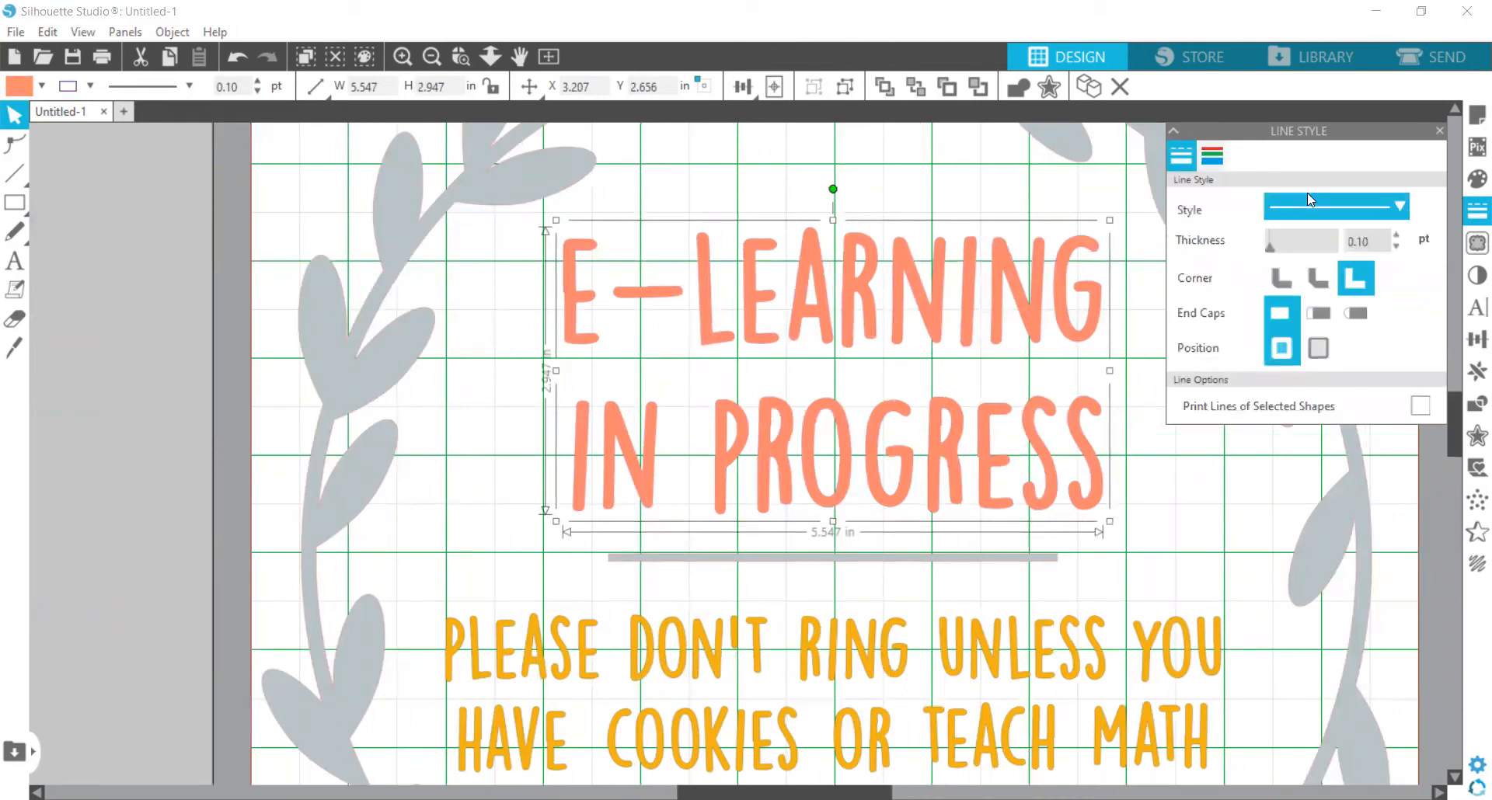
{"action": "left_click", "coordinate": [1397, 237]}
{"action": "left_click", "coordinate": [1397, 237]}
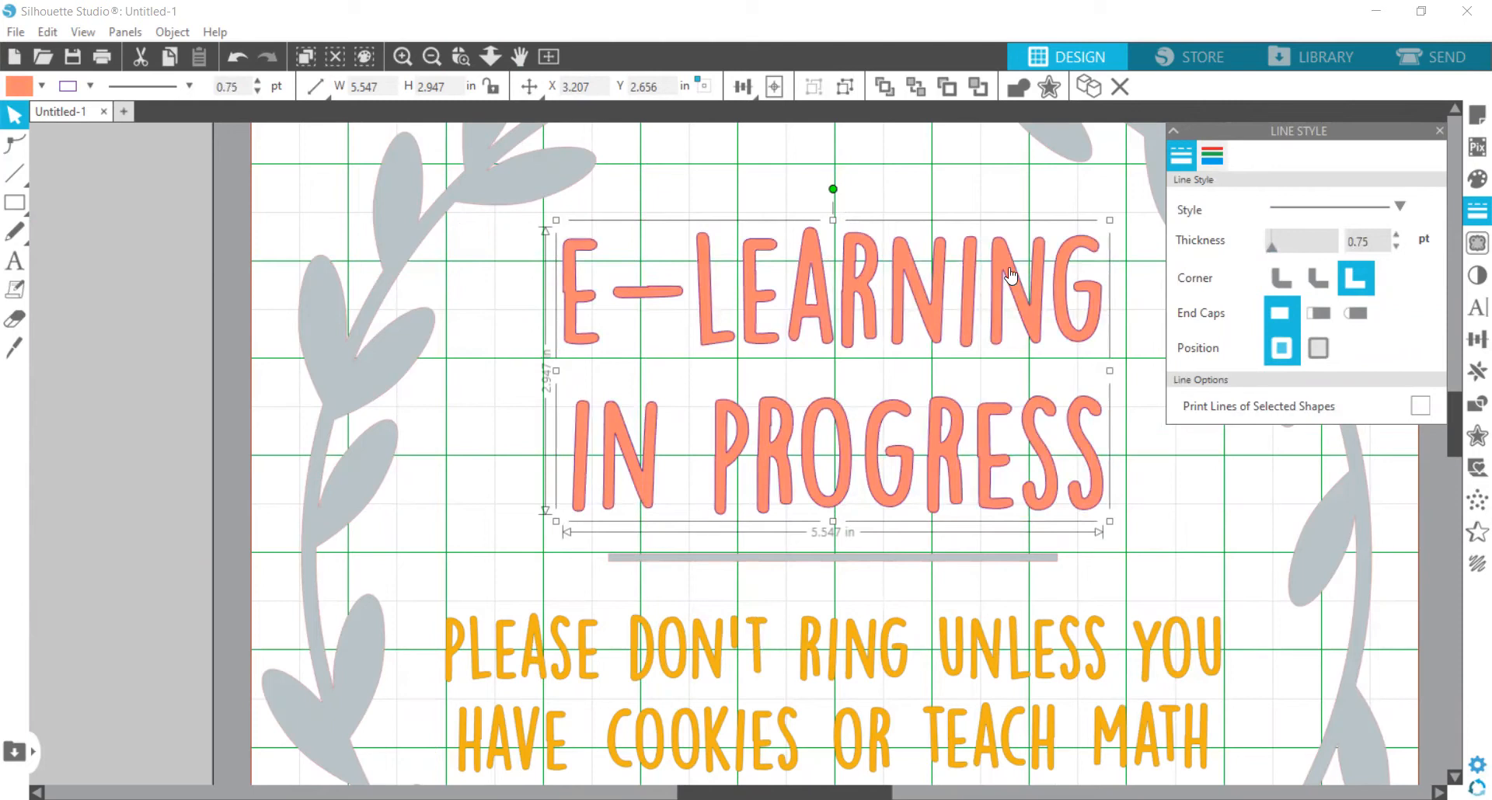
Set the send settings to cut by line colour and disable cutting of the black and red lines.
{"action": "left_click", "coordinate": [1431, 57]}
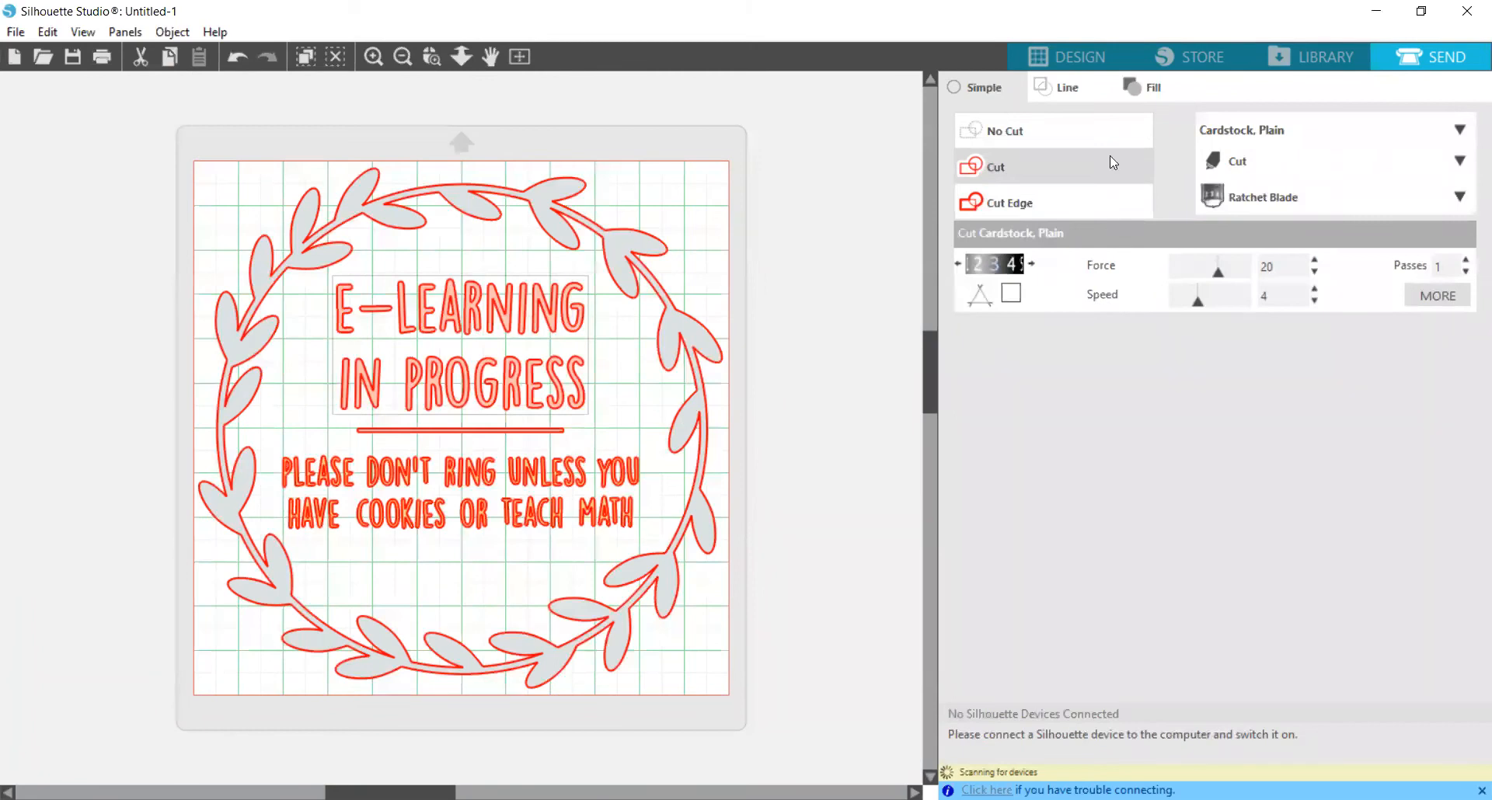
{"action": "left_click", "coordinate": [1065, 97]}
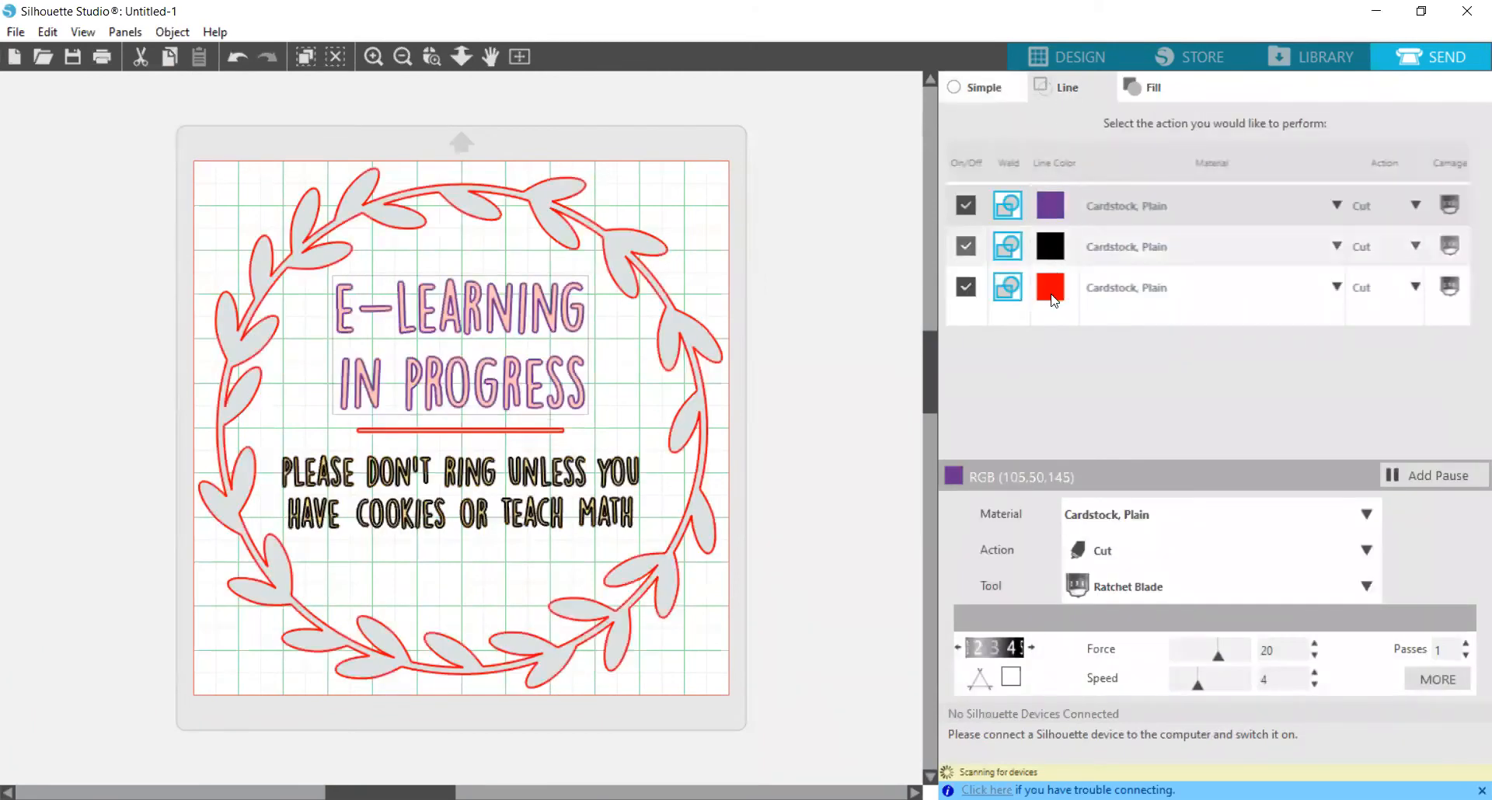
{"action": "left_click", "coordinate": [965, 247]}
{"action": "left_click", "coordinate": [964, 287]}
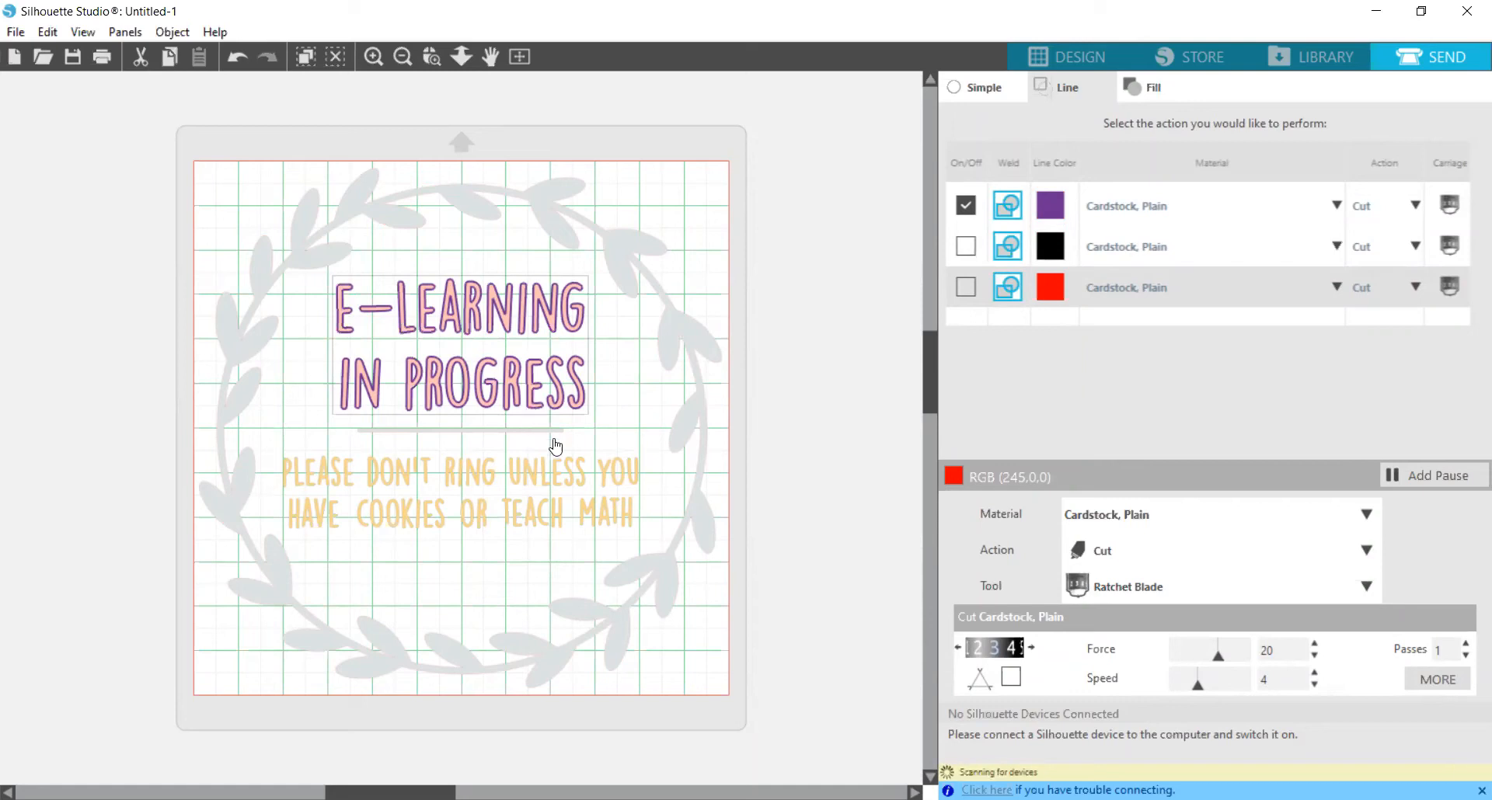
Enable cutting of the red lines, disable it again, and enable cutting of the black lines instead.
{"action": "left_click", "coordinate": [966, 290]}
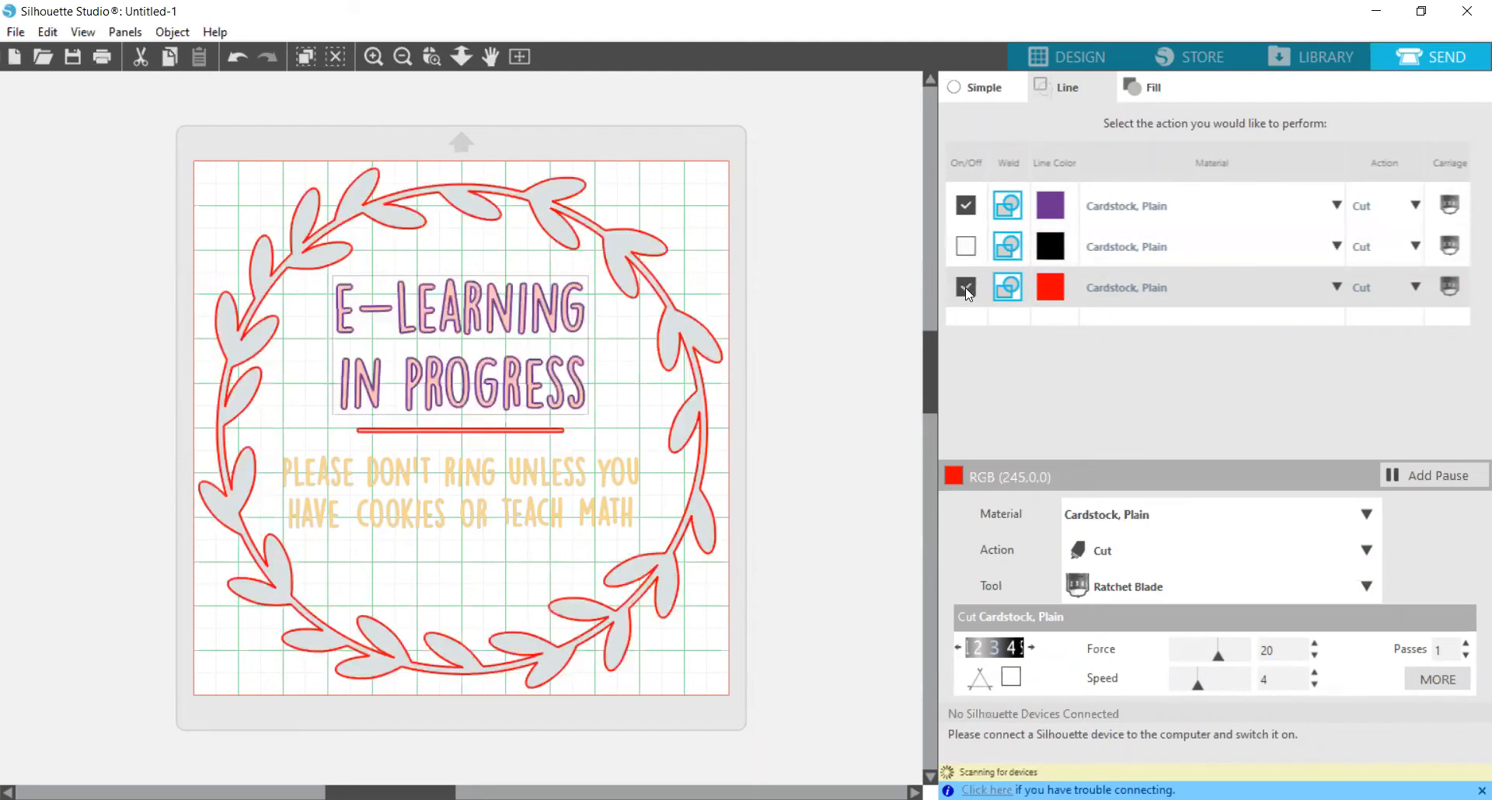
{"action": "left_click", "coordinate": [965, 288]}
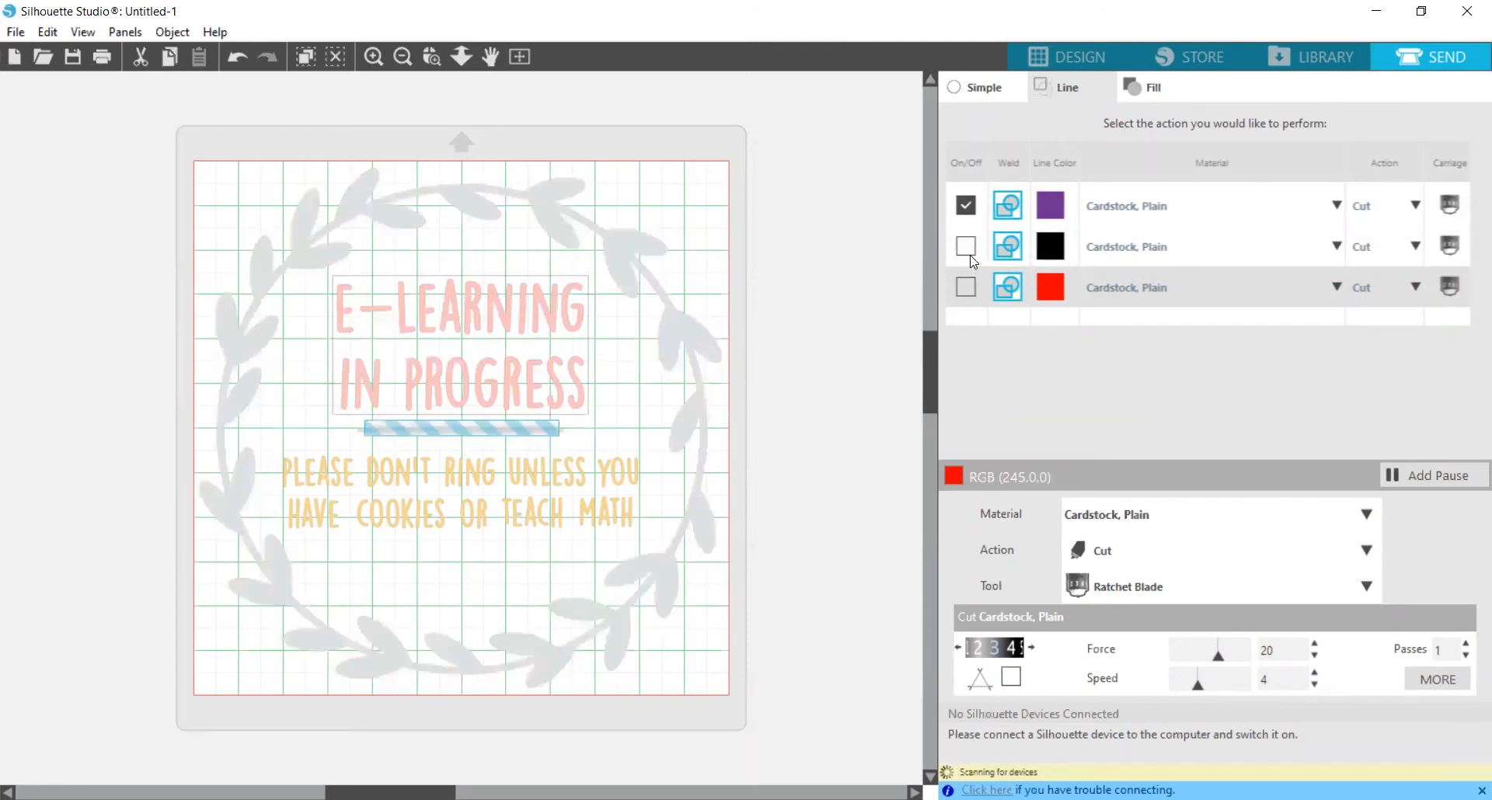
{"action": "left_click", "coordinate": [966, 247]}
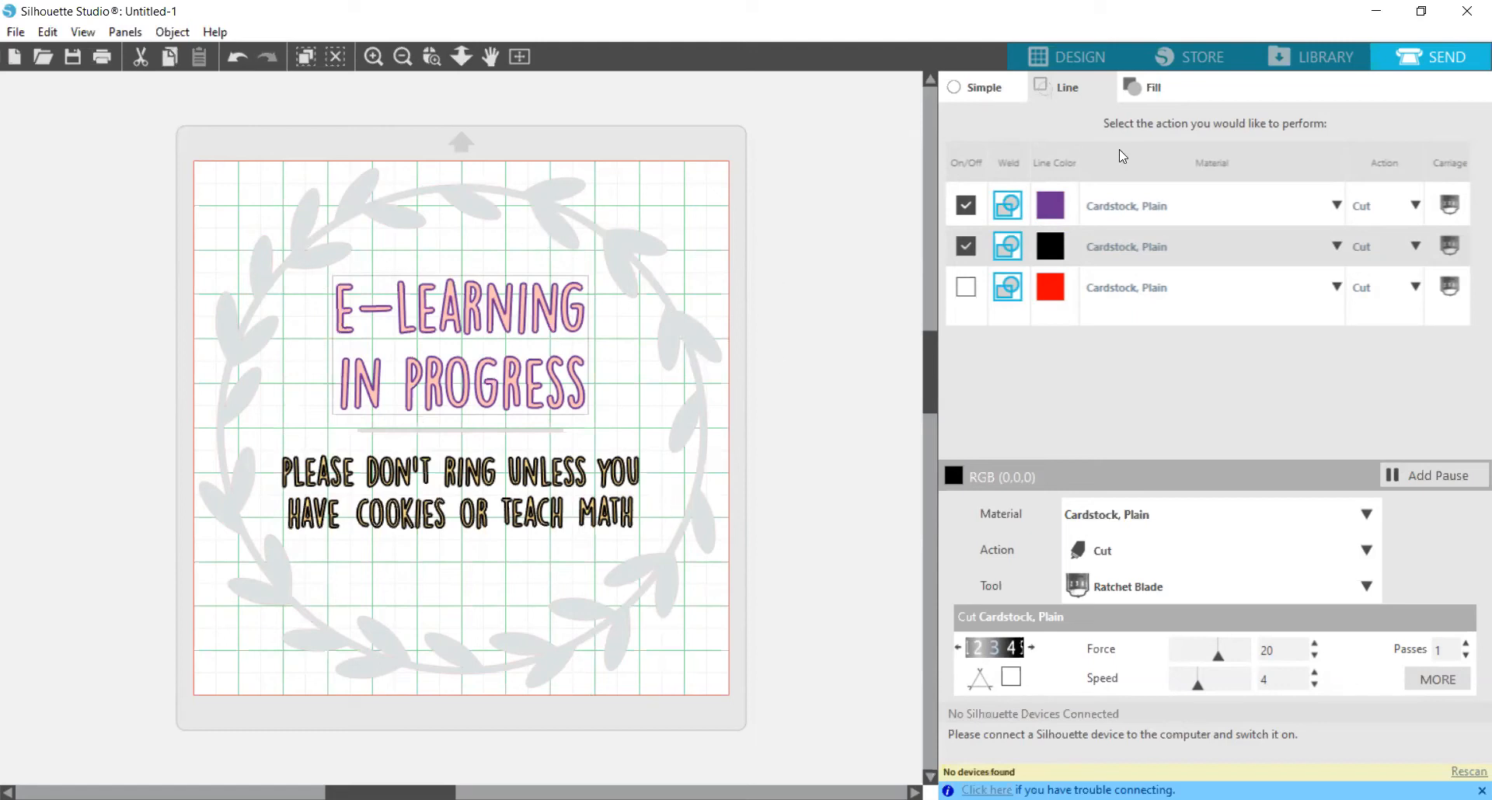
Return to the design view and move the wreath with its divider line off the cutting mat.
{"action": "left_click", "coordinate": [1072, 56]}
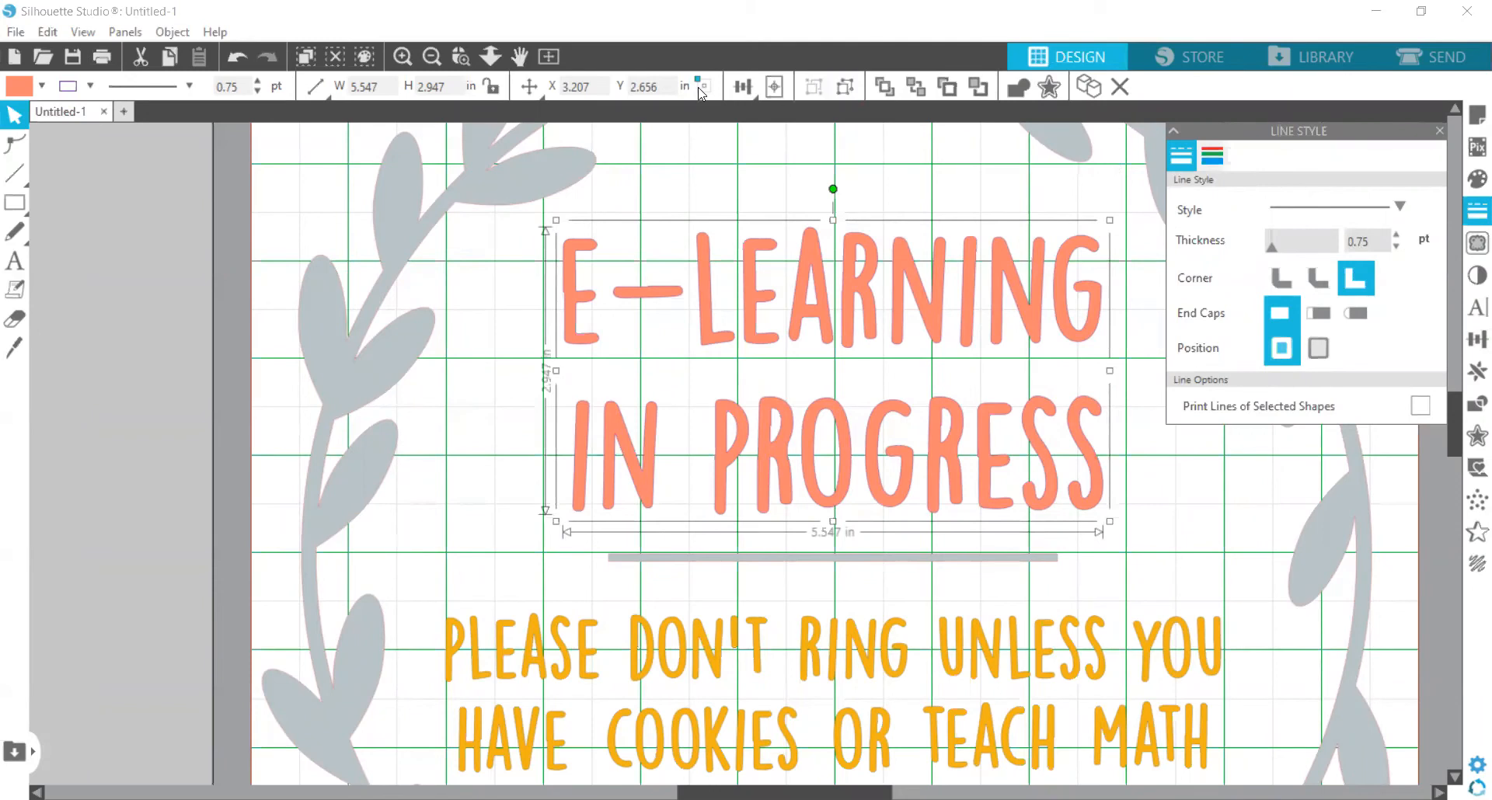
{"action": "left_click", "coordinate": [432, 56]}
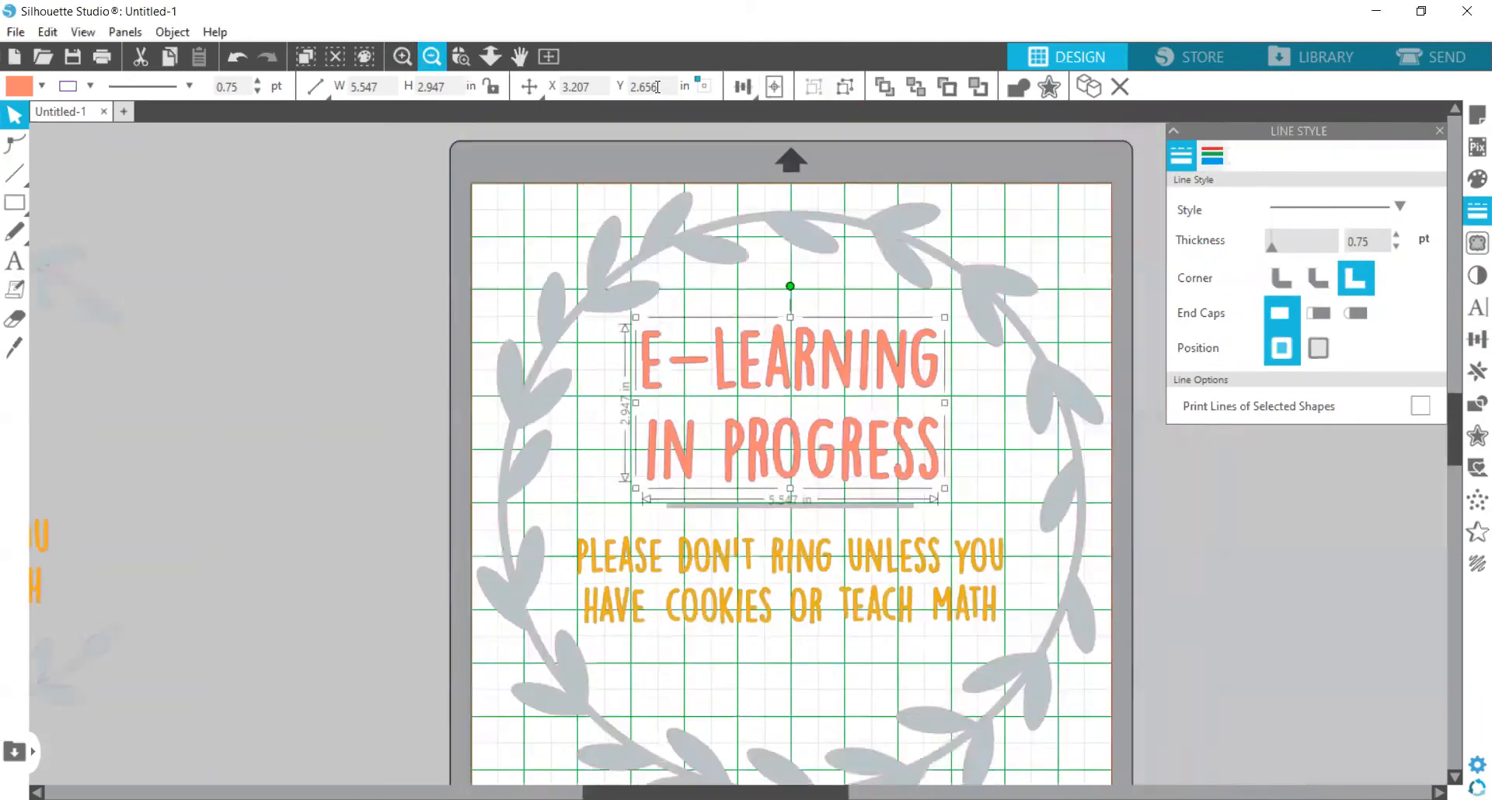
{"action": "left_click_drag", "start_coordinate": [563, 395], "coordinate": [20, 363]}
{"action": "left_click", "coordinate": [830, 379]}
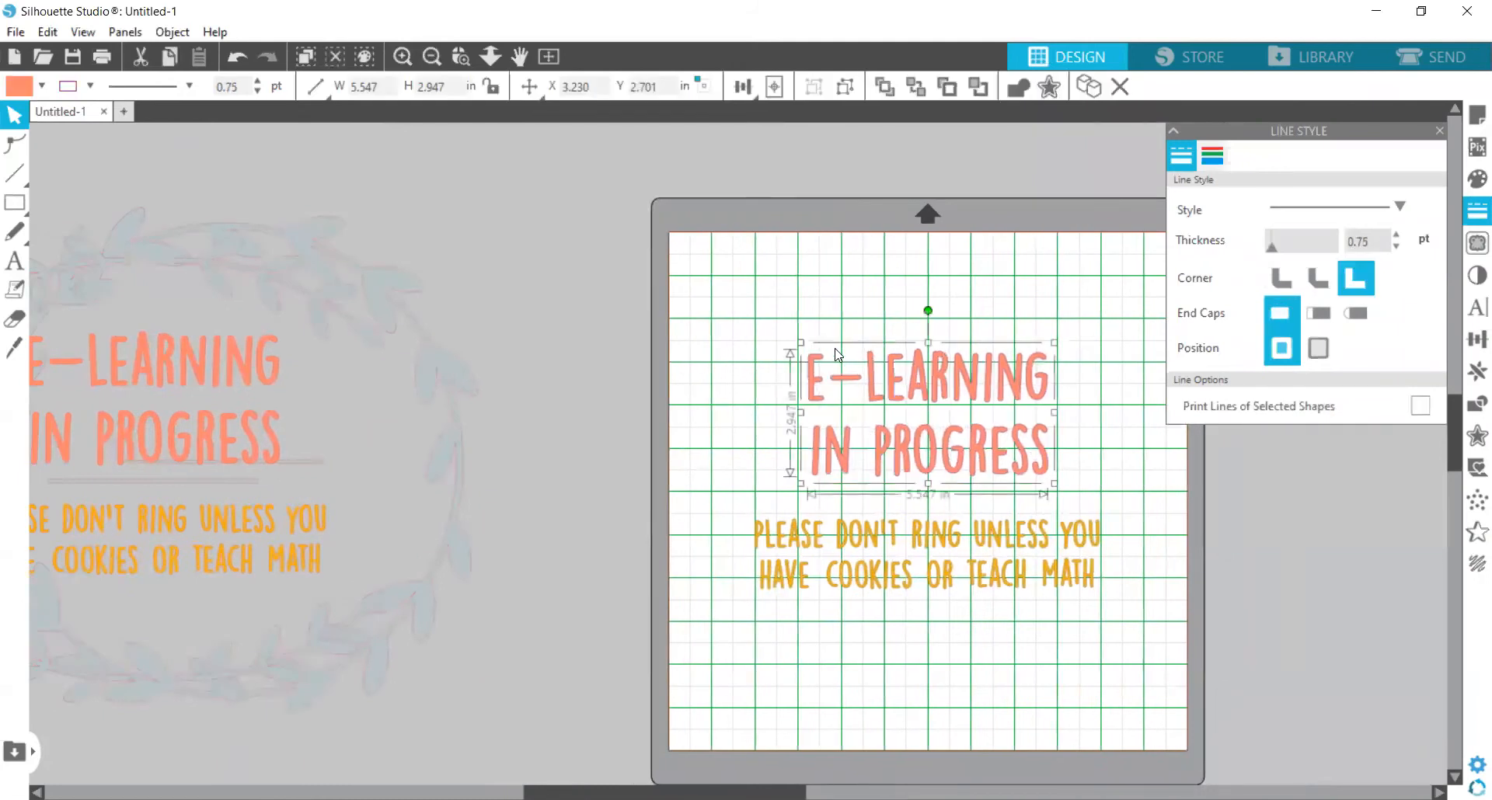
Move the "E-Learning in Progress" heading to the mat's upper-left corner and the "Please don't ring" text directly below it.
{"action": "left_click_drag", "start_coordinate": [813, 362], "coordinate": [686, 255]}
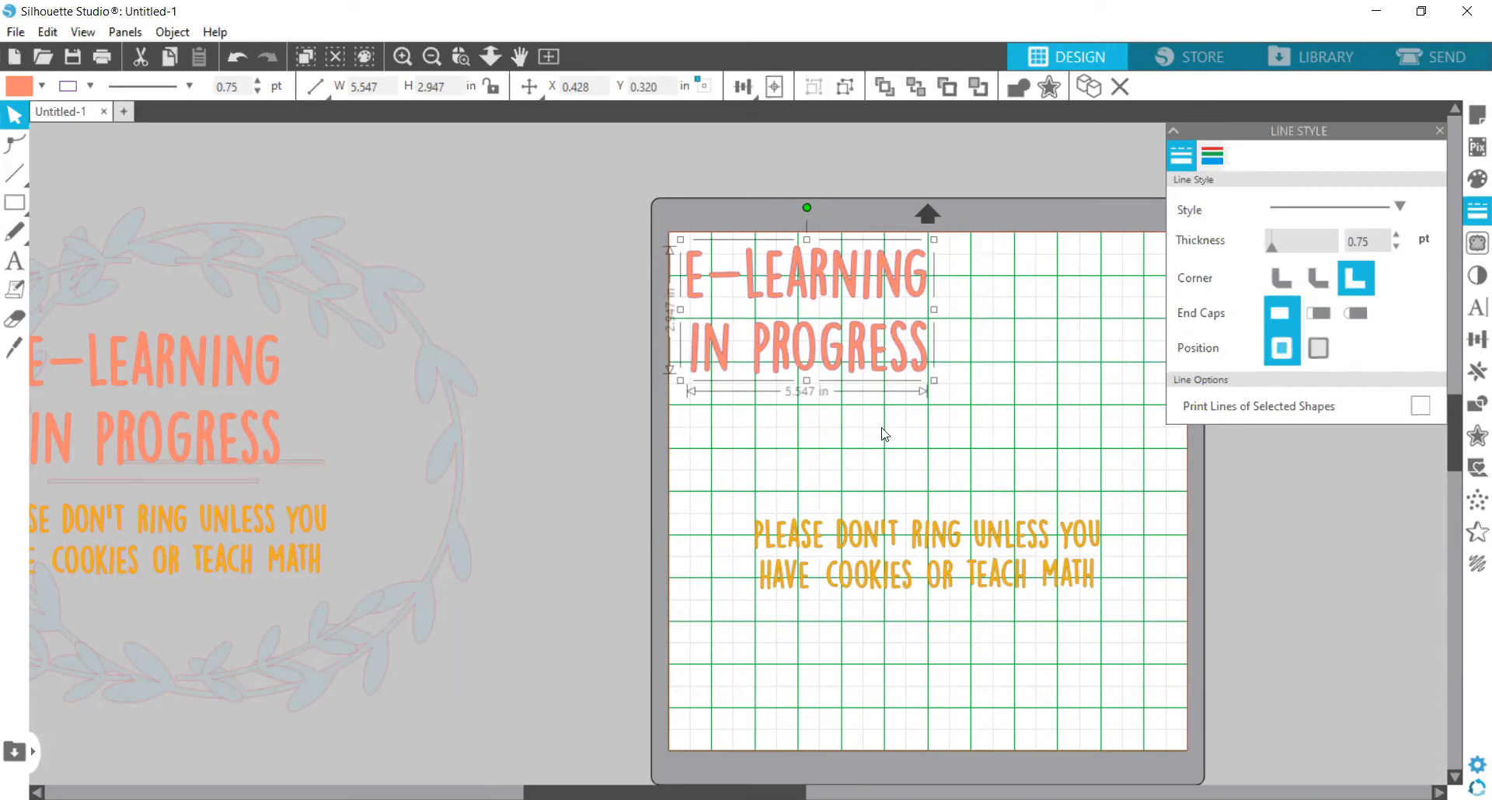
{"action": "left_click_drag", "start_coordinate": [849, 535], "coordinate": [775, 429]}
{"action": "left_click", "coordinate": [705, 424]}
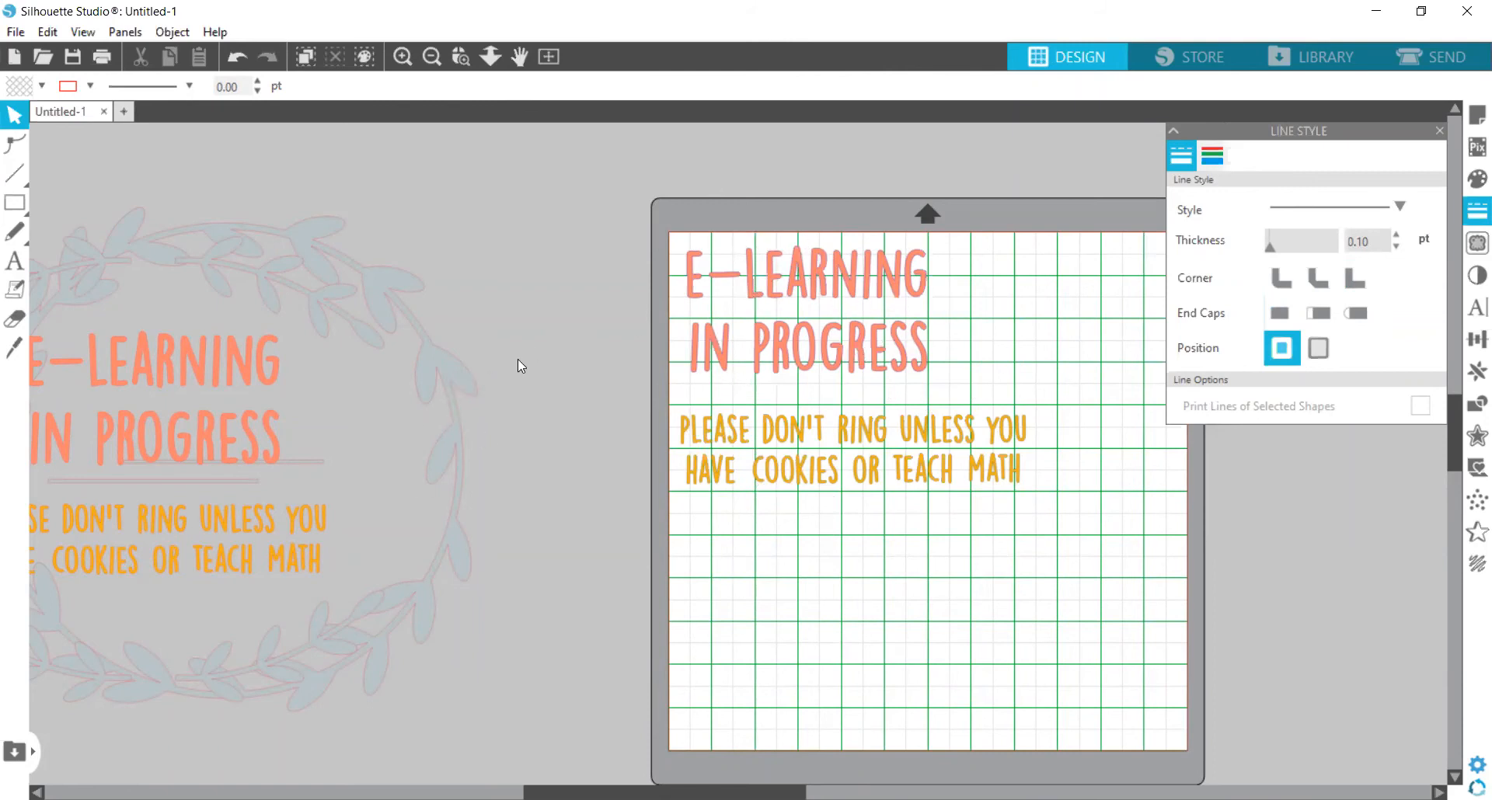
Try placing the wreath and divider line back on the mat and ungrouping them, and undo the placement.
{"action": "left_click_drag", "start_coordinate": [477, 388], "coordinate": [1185, 418]}
{"action": "left_click", "coordinate": [1185, 420]}
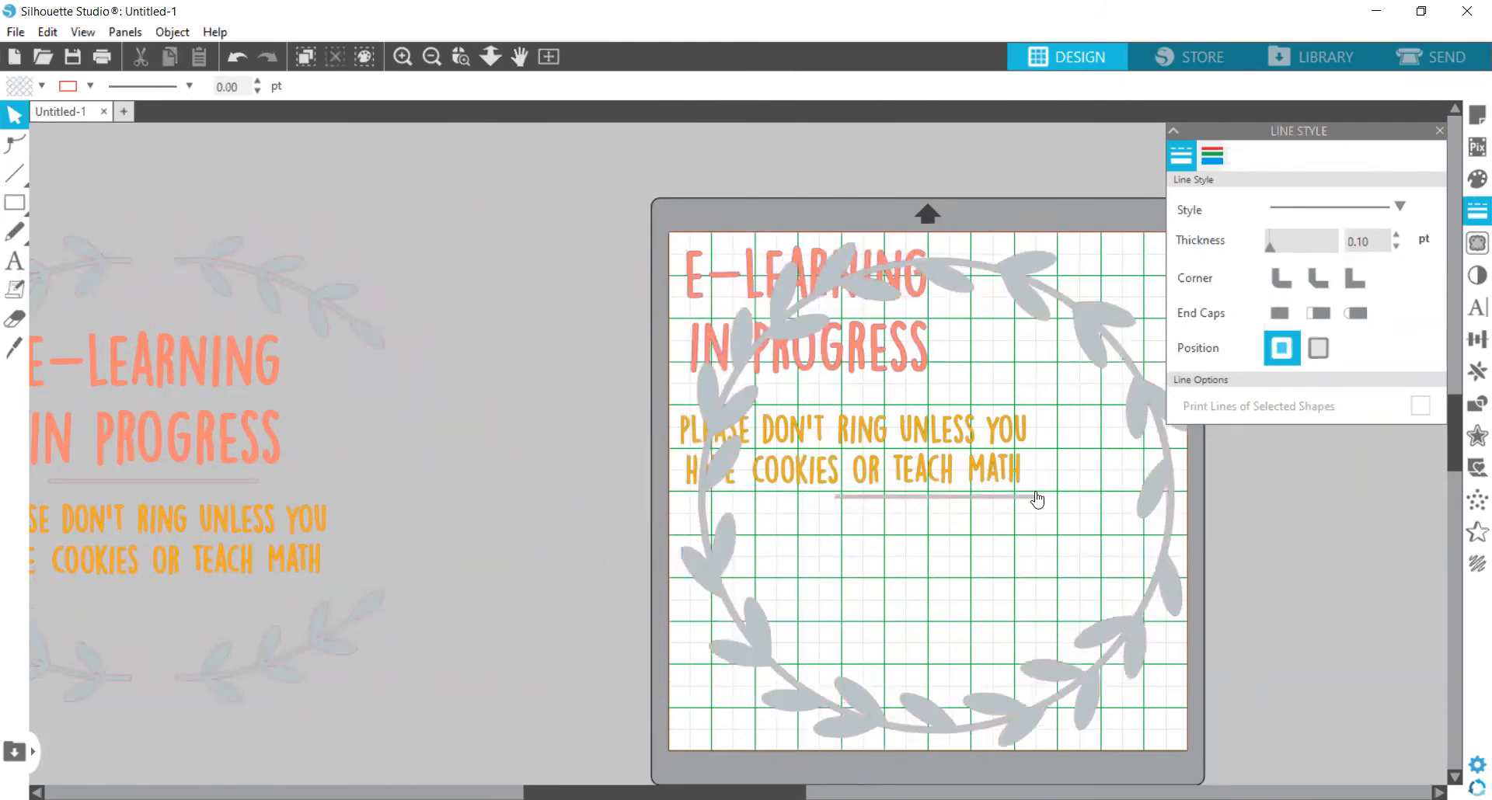
{"action": "left_click", "coordinate": [939, 501]}
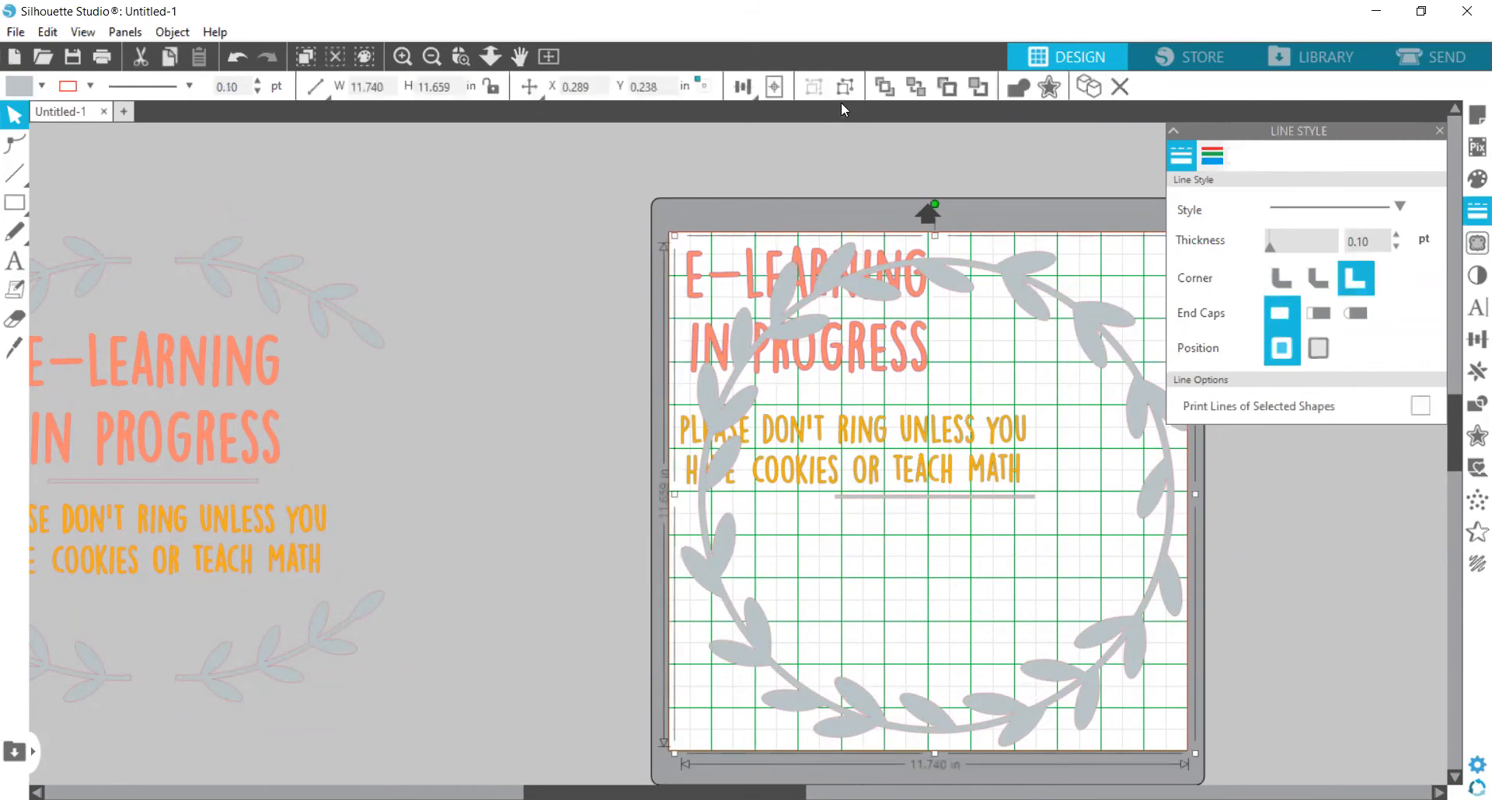
{"action": "left_click", "coordinate": [853, 86]}
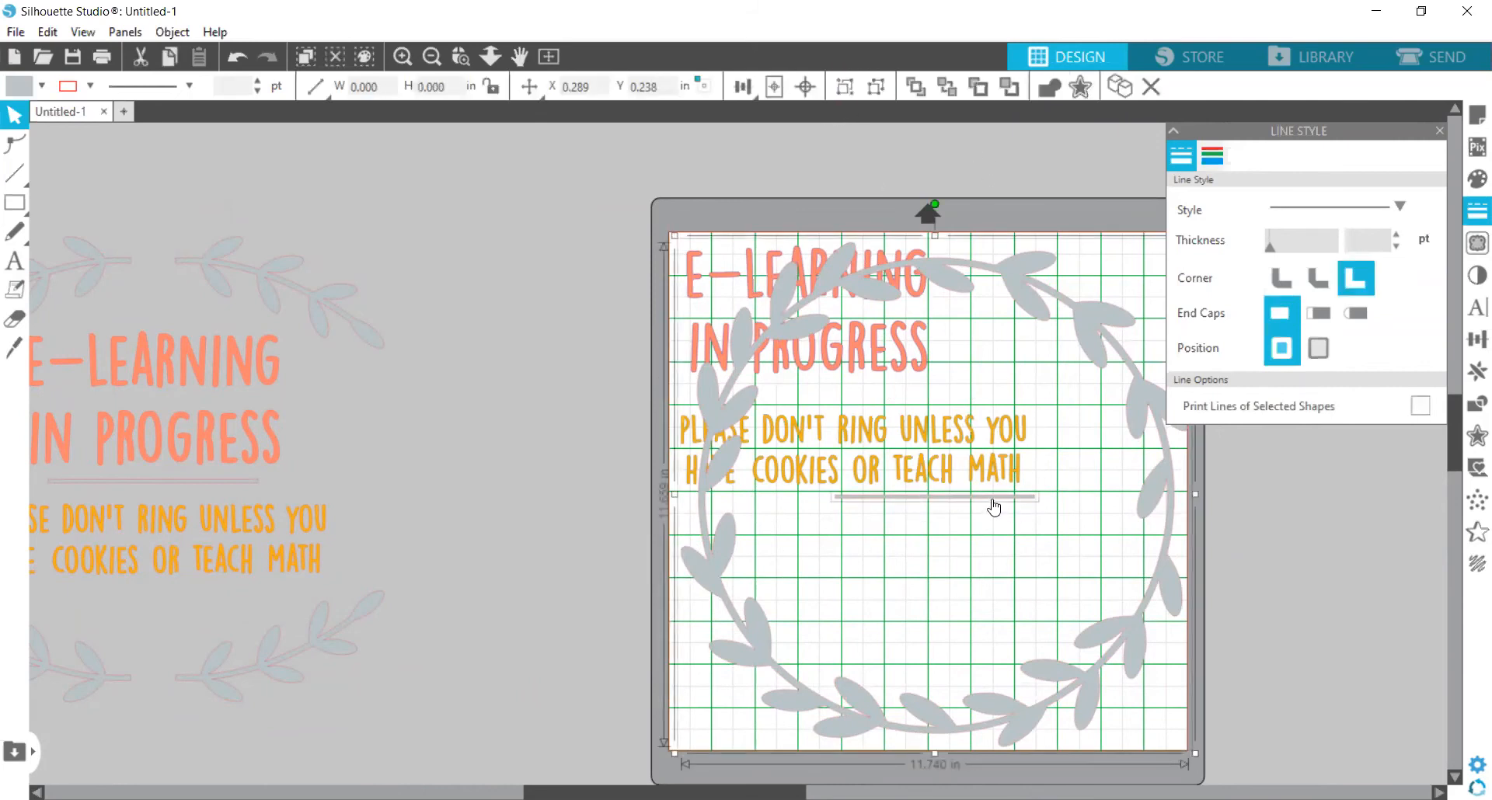
{"action": "left_click", "coordinate": [847, 92]}
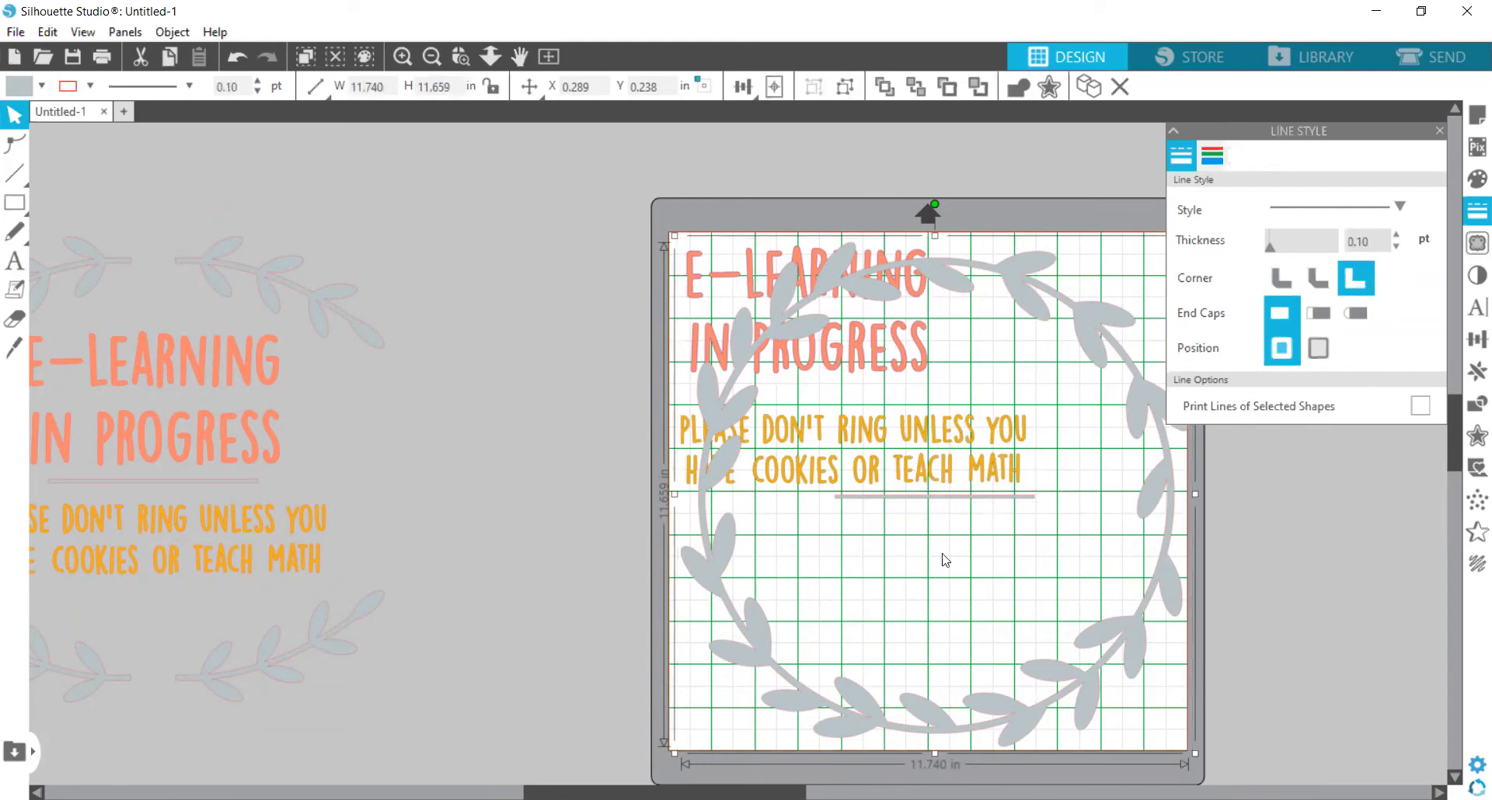
{"action": "key", "text": "ctrl+z"}
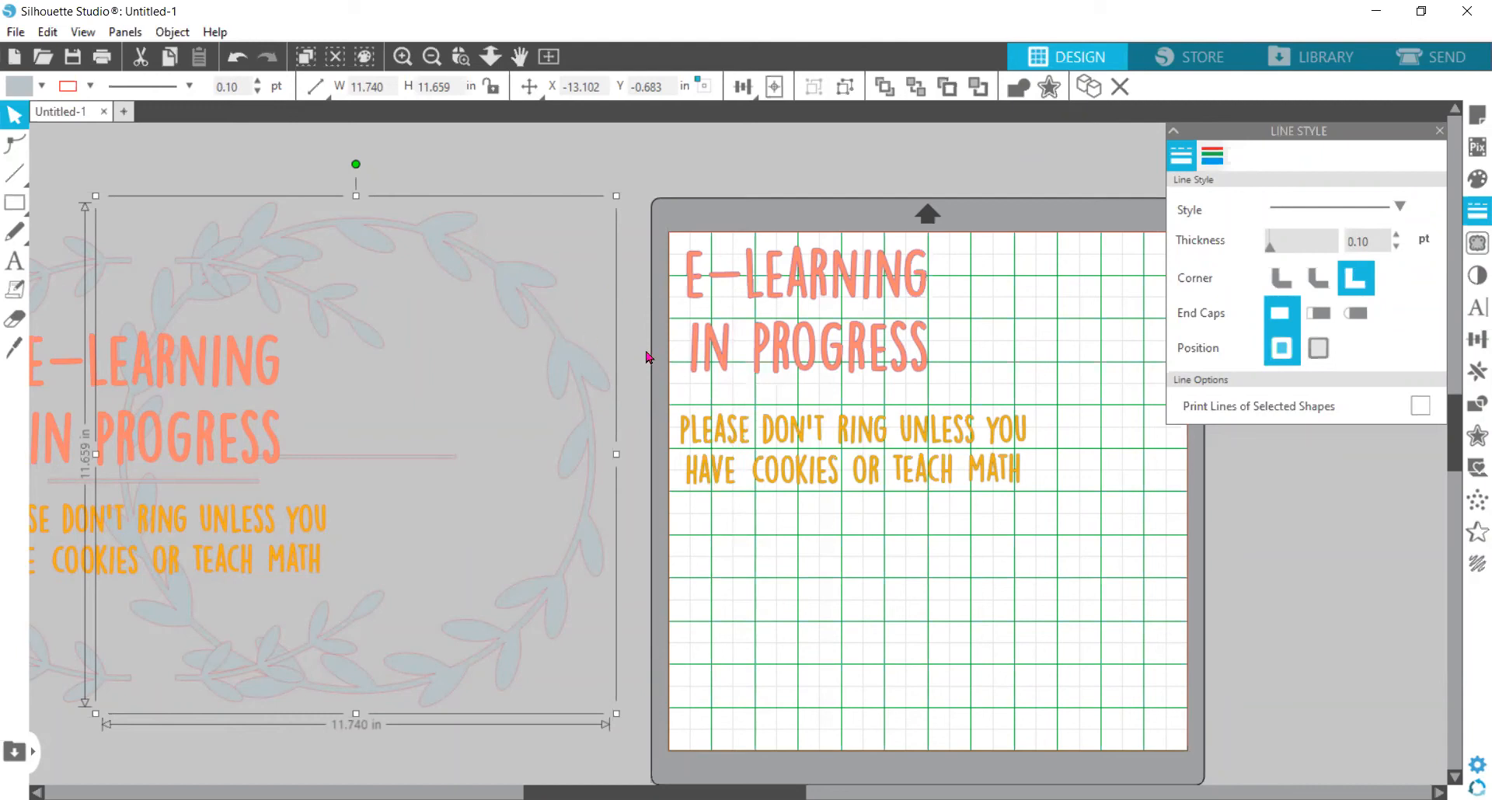
{"action": "key", "text": "ctrl+w"}
{"action": "left_click", "coordinate": [953, 297]}
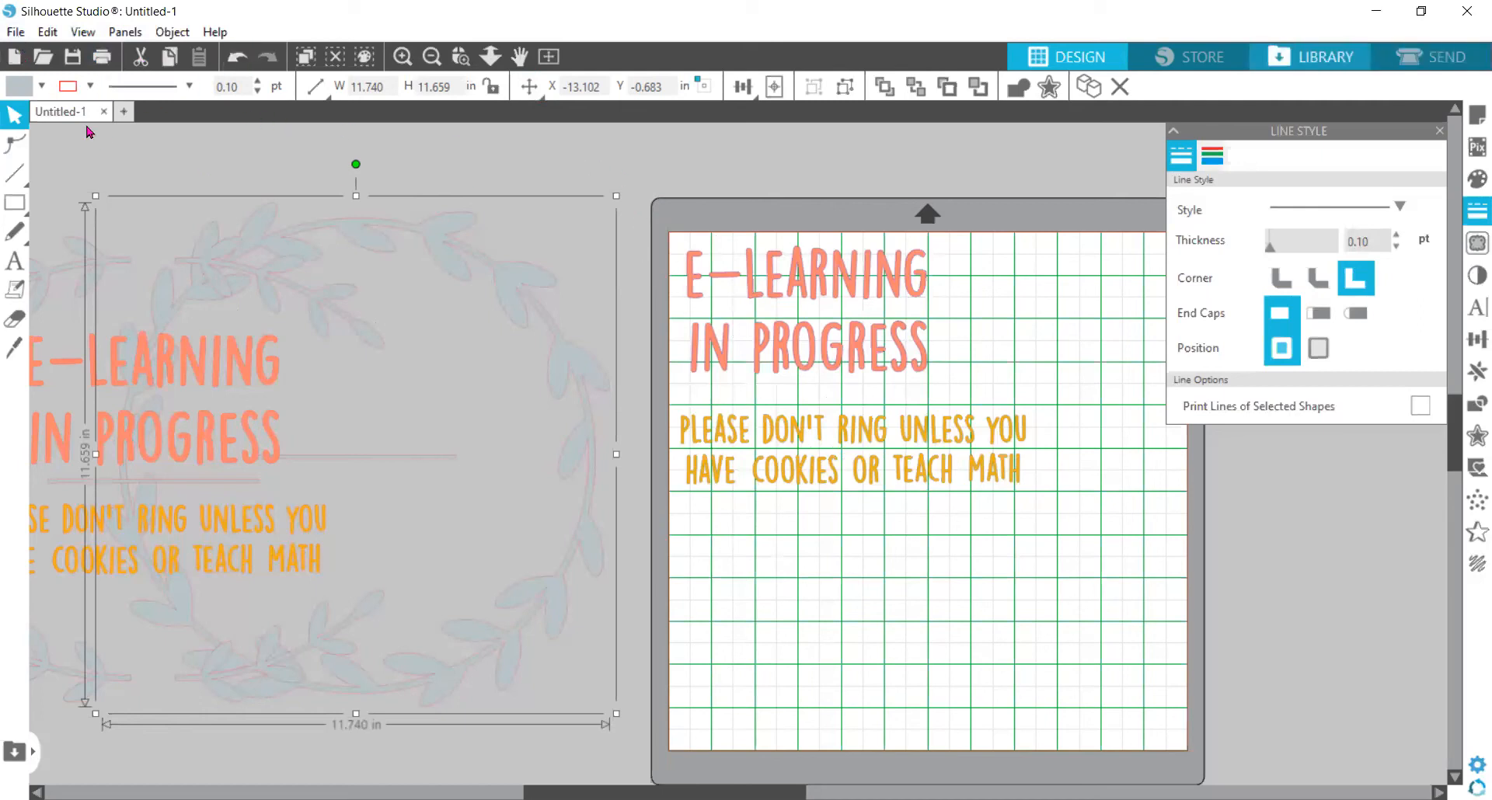
{"action": "left_click", "coordinate": [14, 32]}
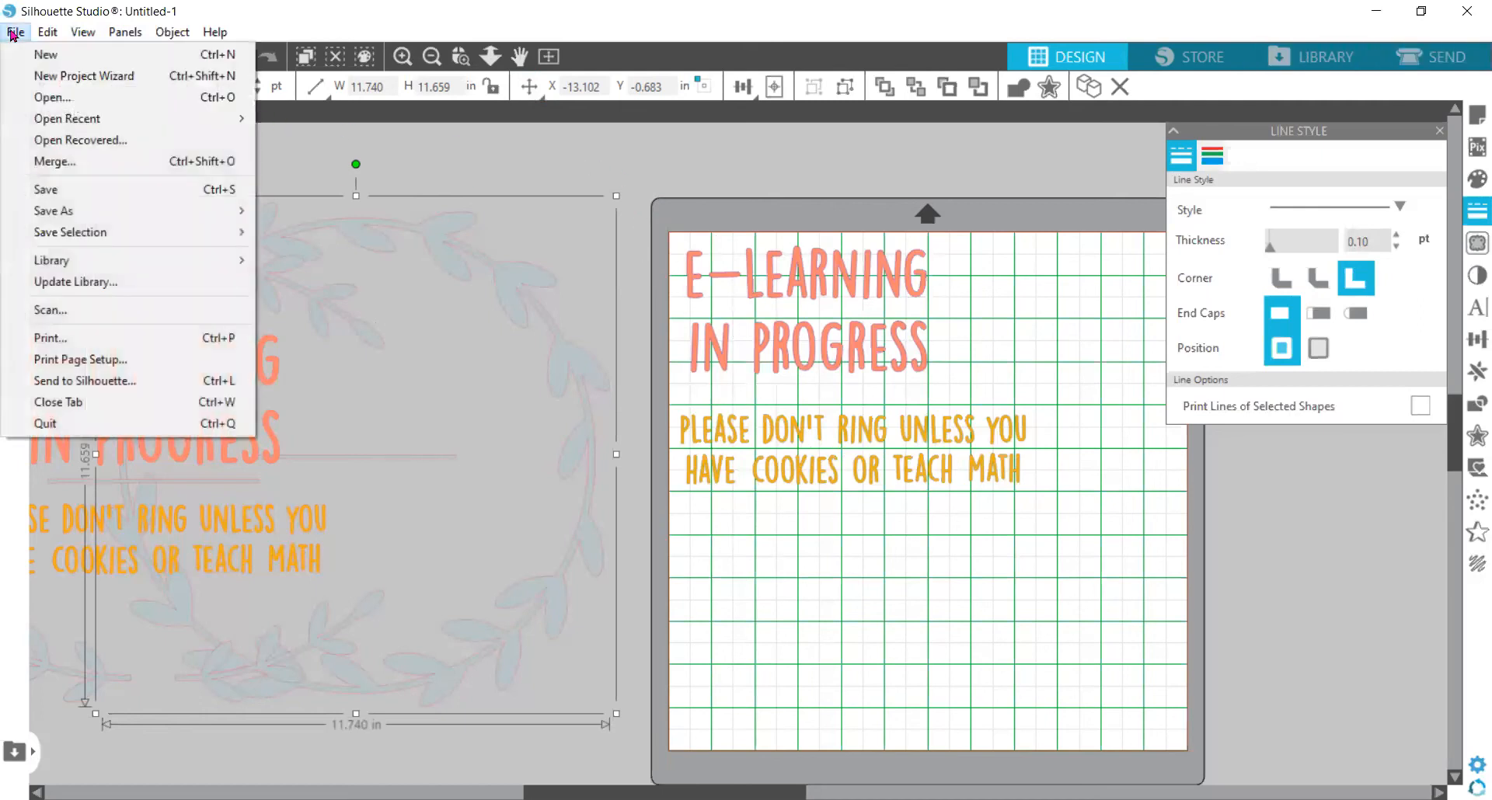
{"action": "mouse_move", "coordinate": [81, 213]}
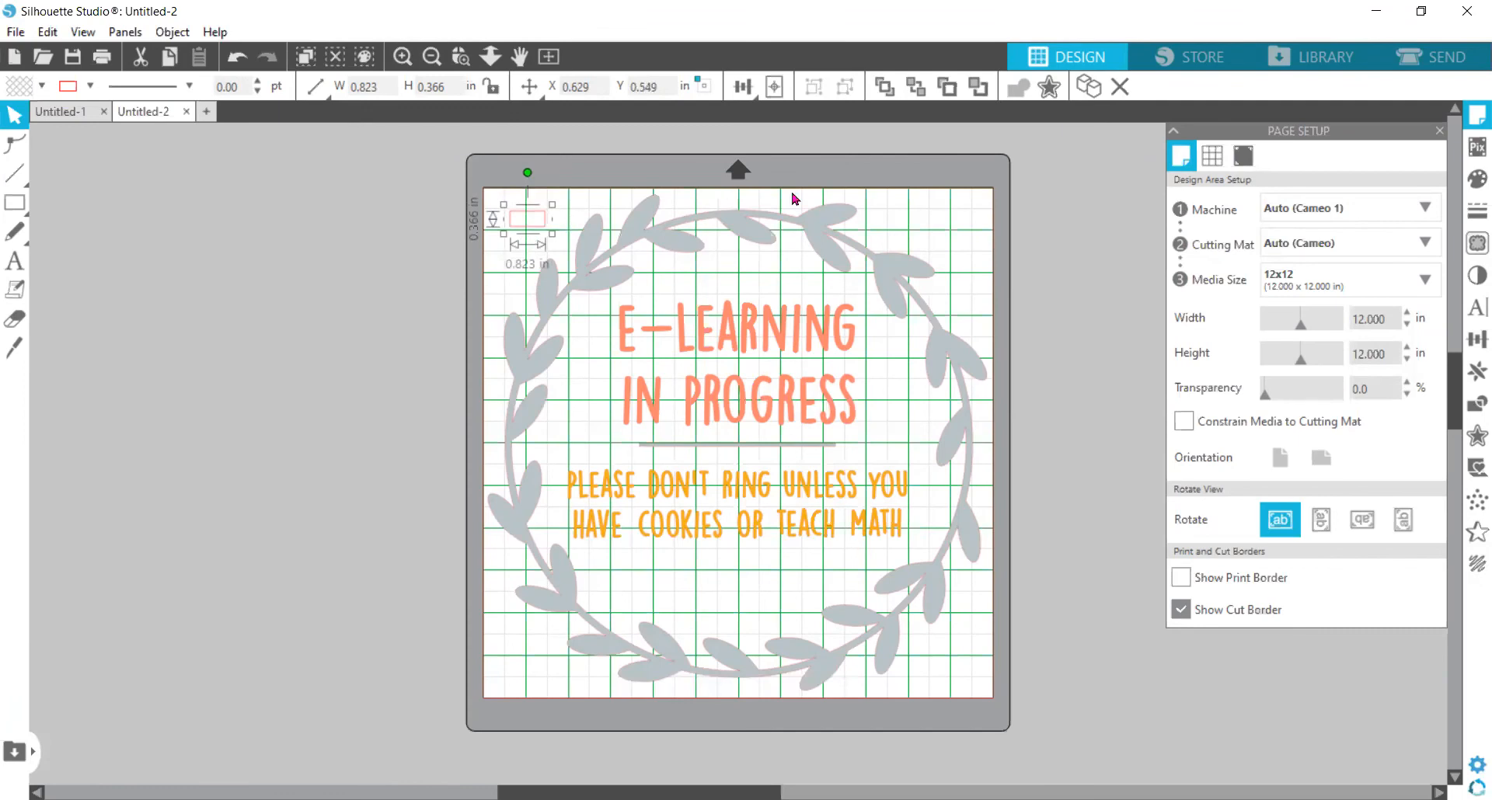
Fill the small rectangle in the mat's upper-left corner with blue and place a duplicate in the upper-right corner.
{"action": "left_click", "coordinate": [1471, 176]}
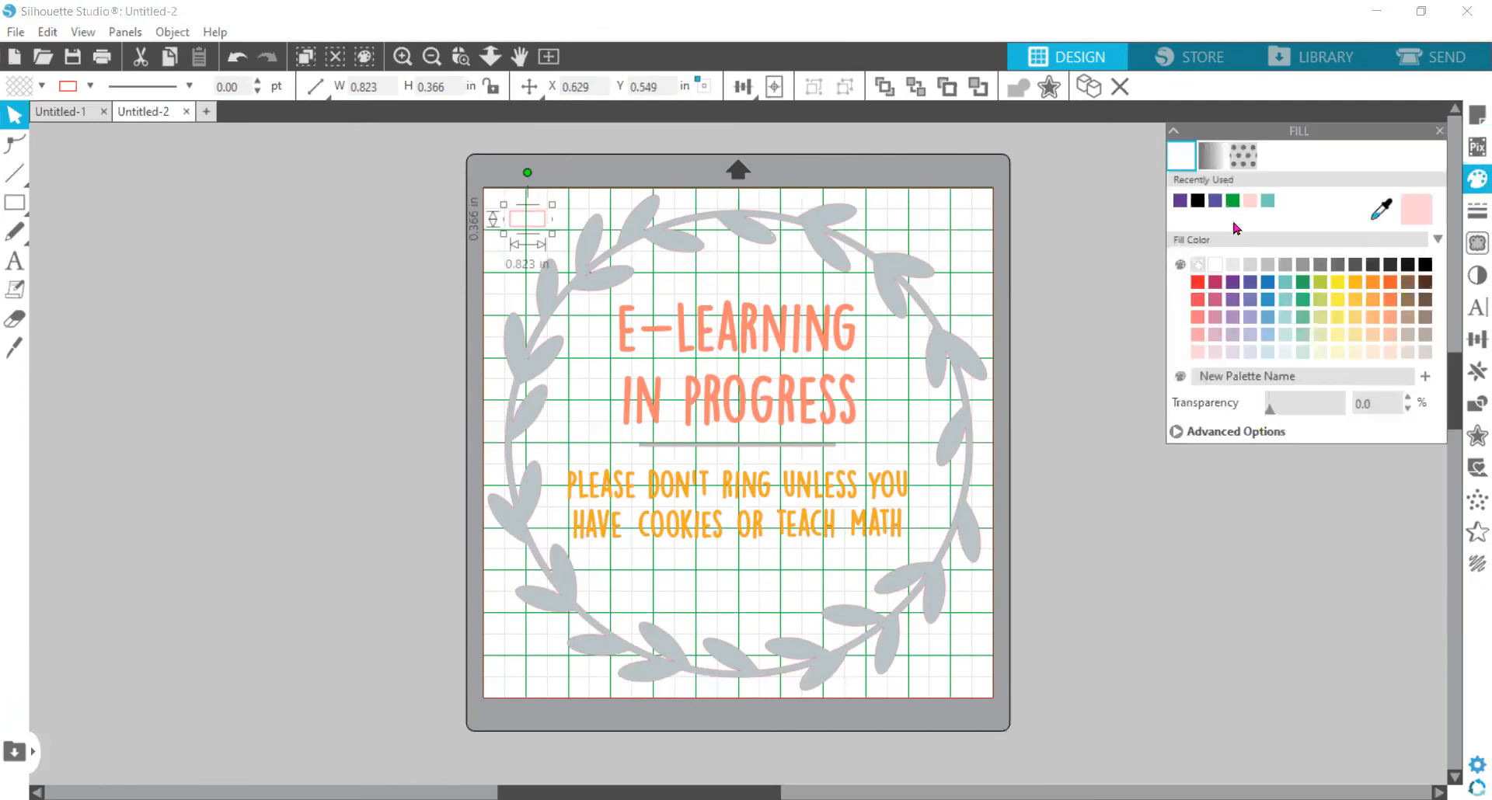
{"action": "left_click", "coordinate": [1267, 281]}
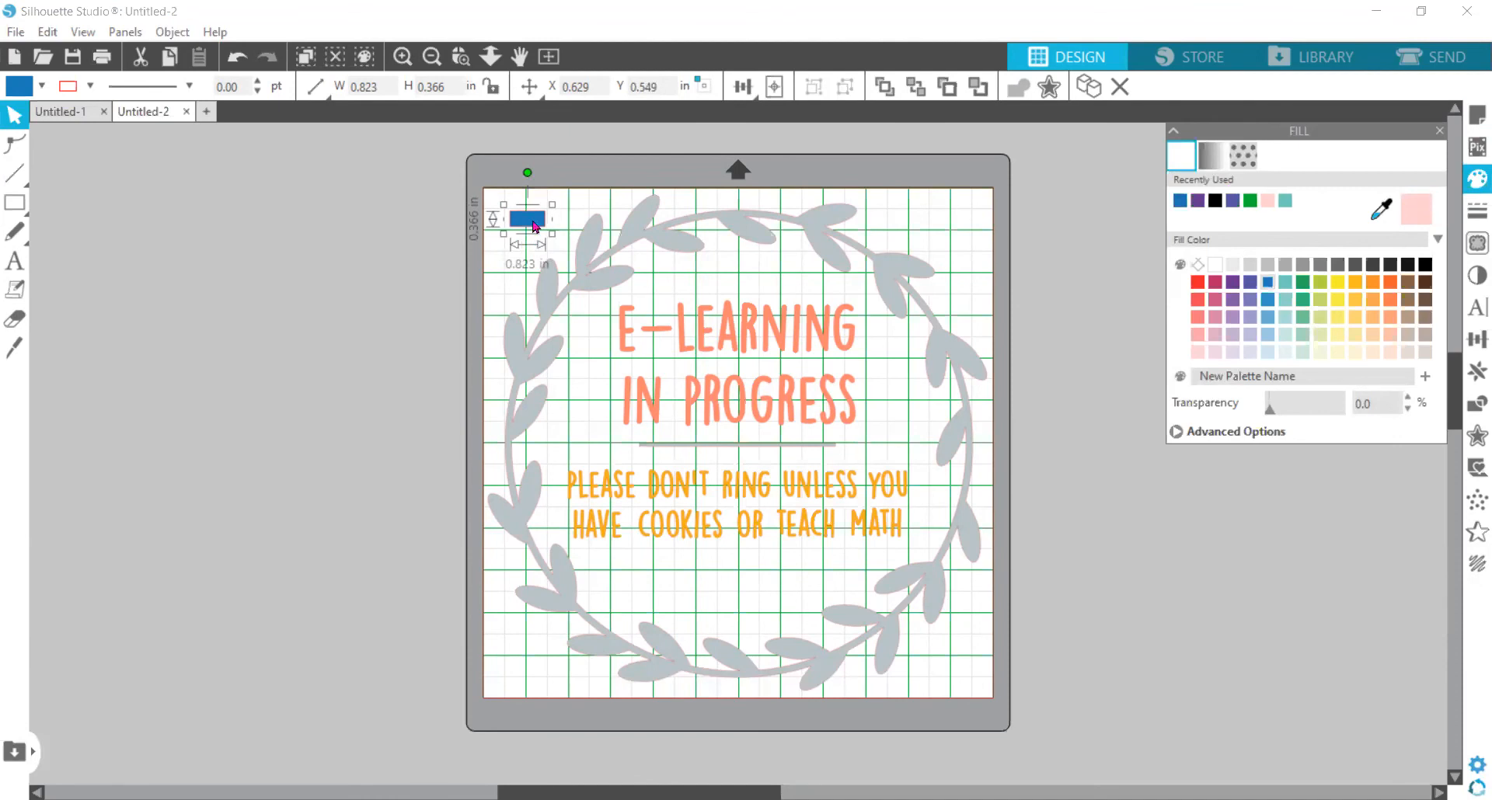
{"action": "right_click", "coordinate": [534, 226]}
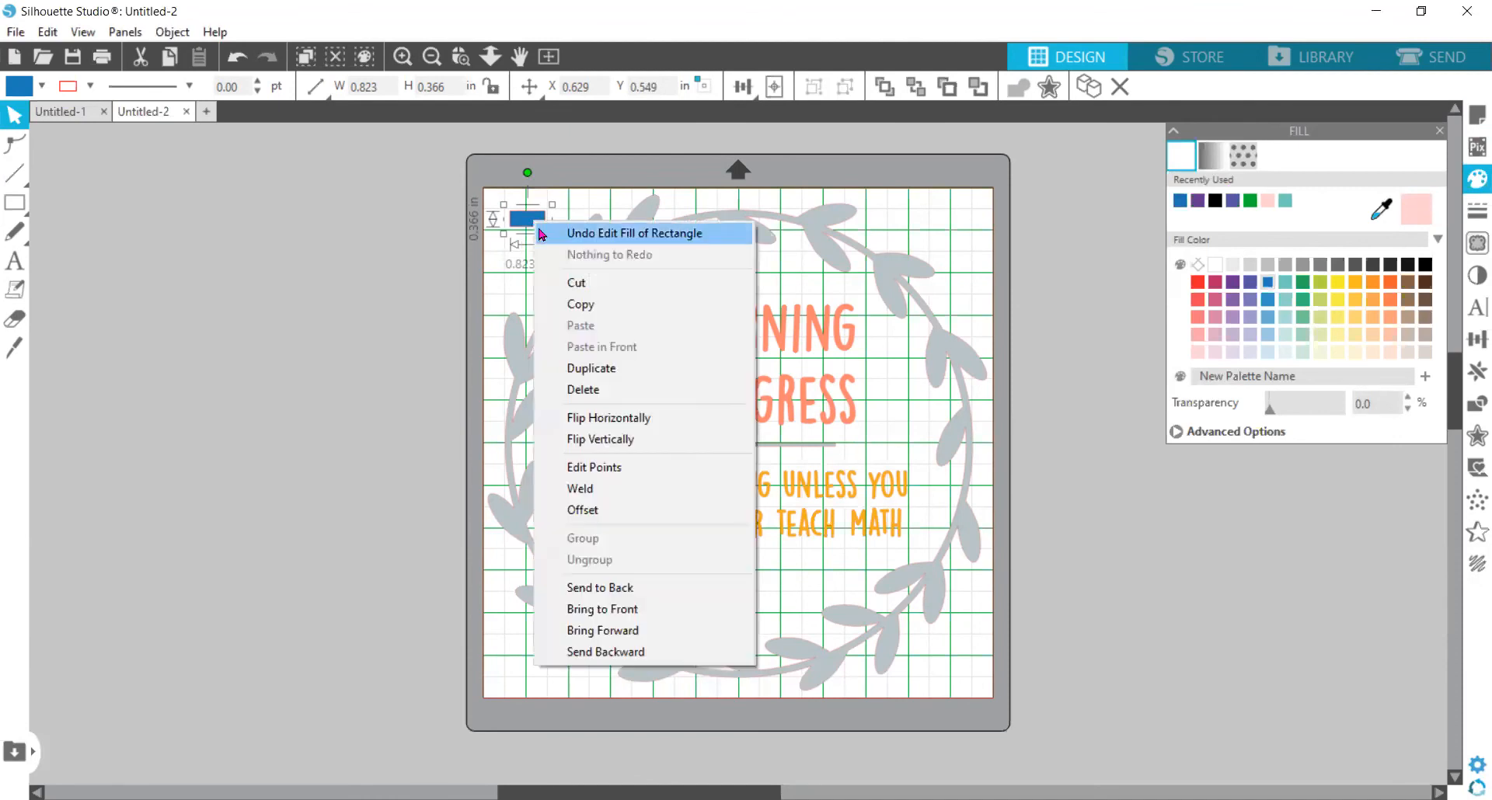
{"action": "left_click", "coordinate": [591, 367]}
{"action": "left_click_drag", "start_coordinate": [556, 222], "coordinate": [960, 223]}
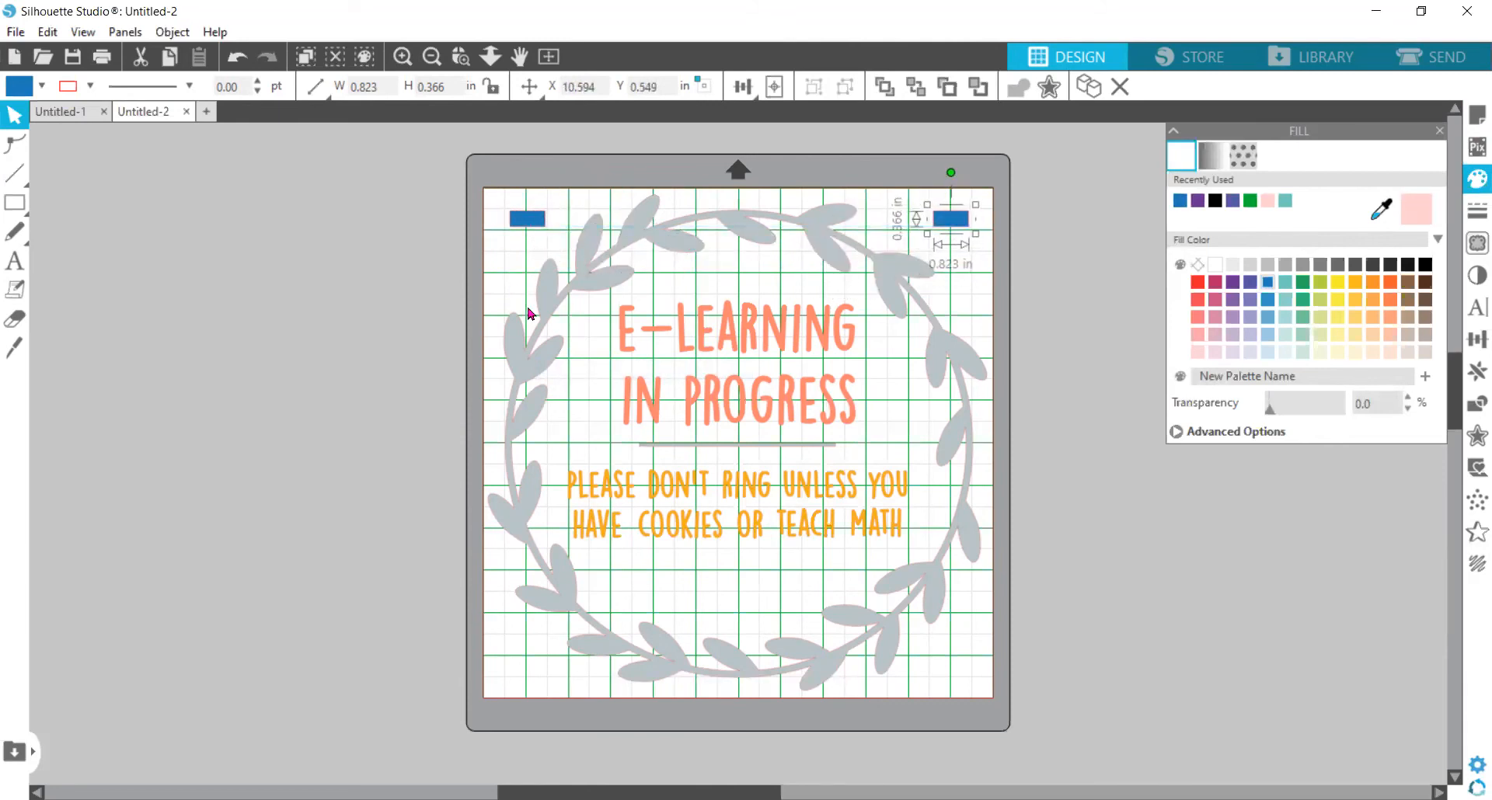
{"action": "left_click", "coordinate": [1075, 250]}
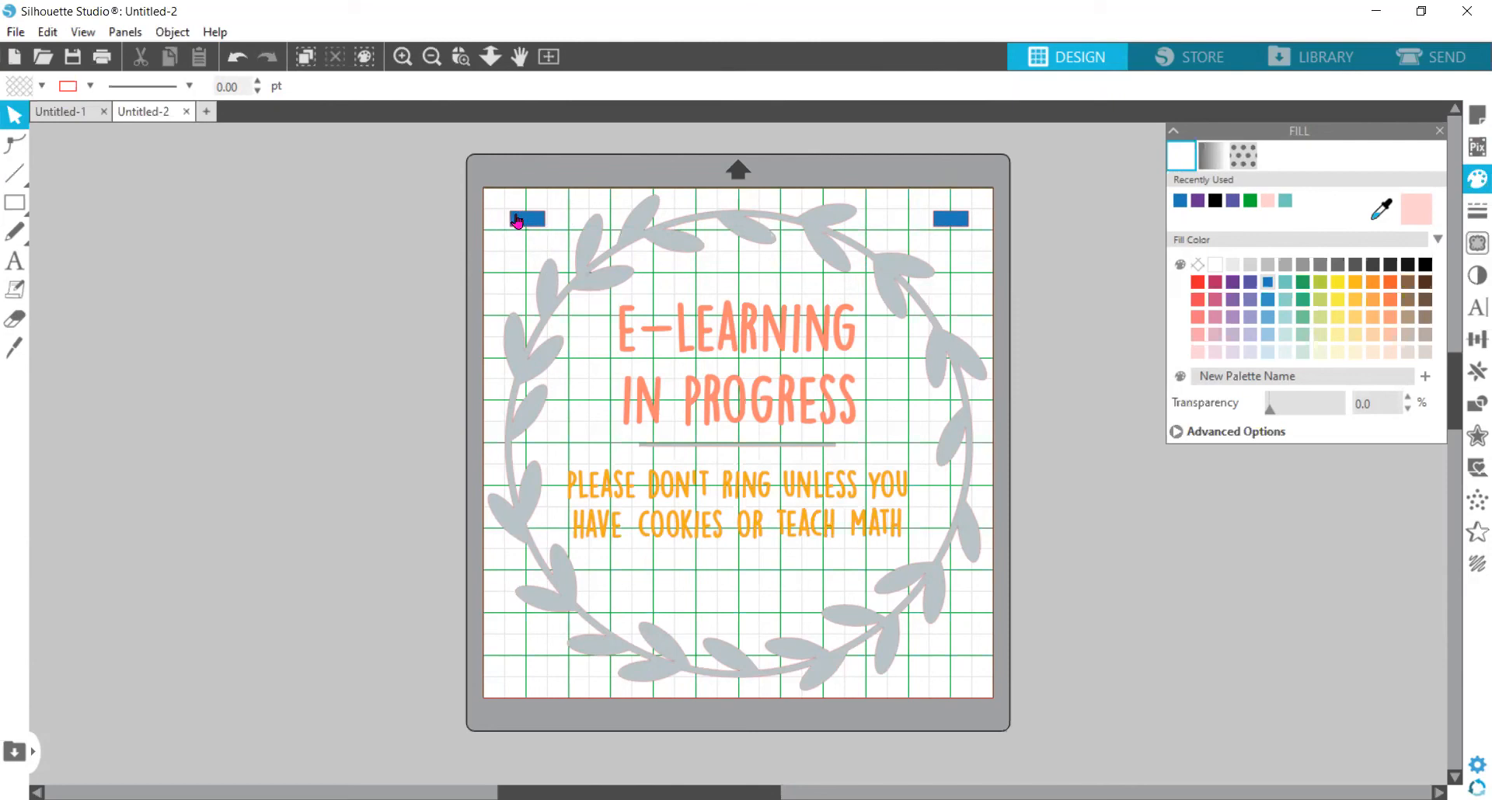
Move the two blue rectangles inside the wreath, one on each side of the "E-Learning in Progress" heading.
{"action": "left_click", "coordinate": [705, 337]}
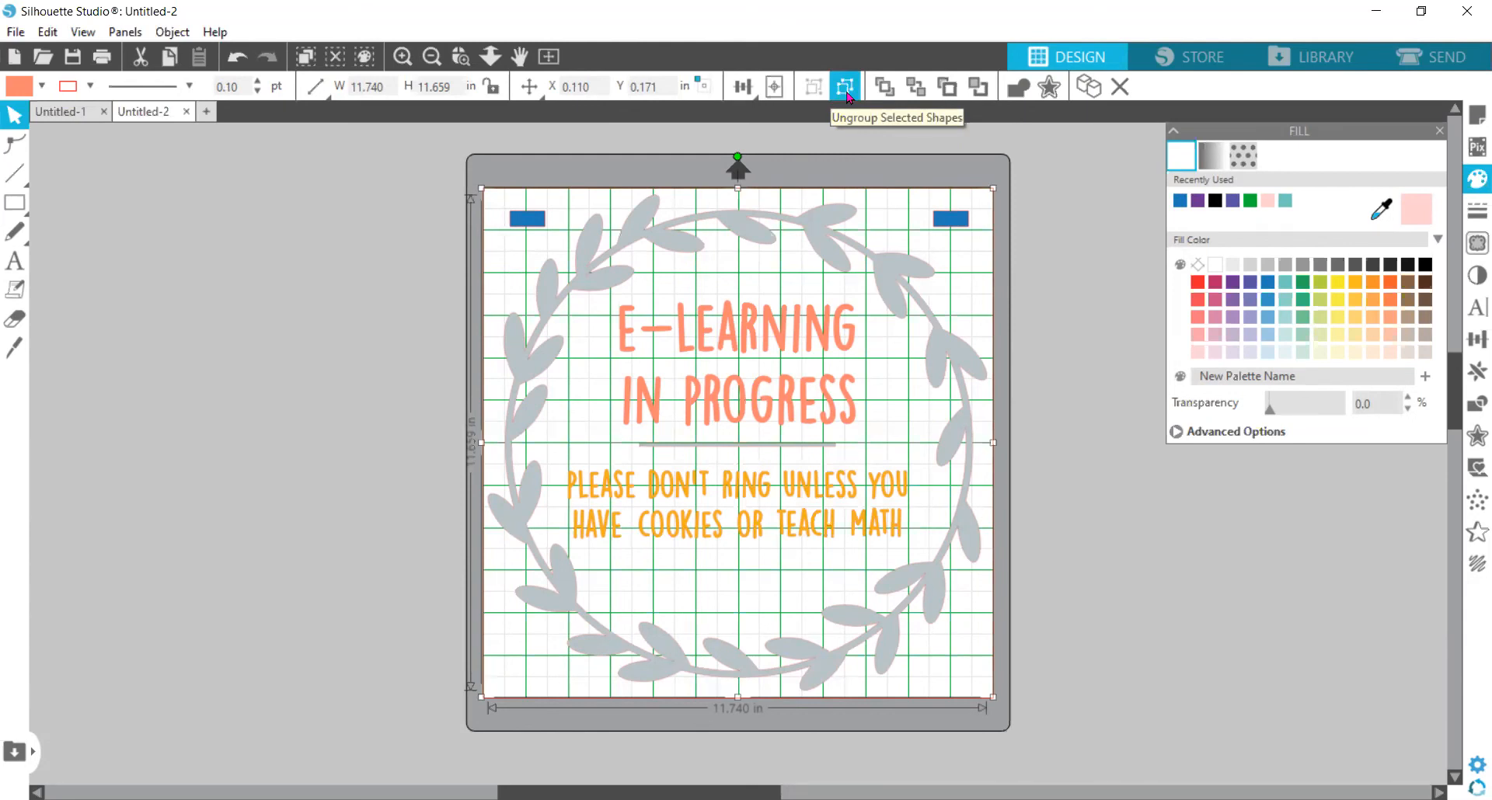
{"action": "left_click", "coordinate": [845, 88]}
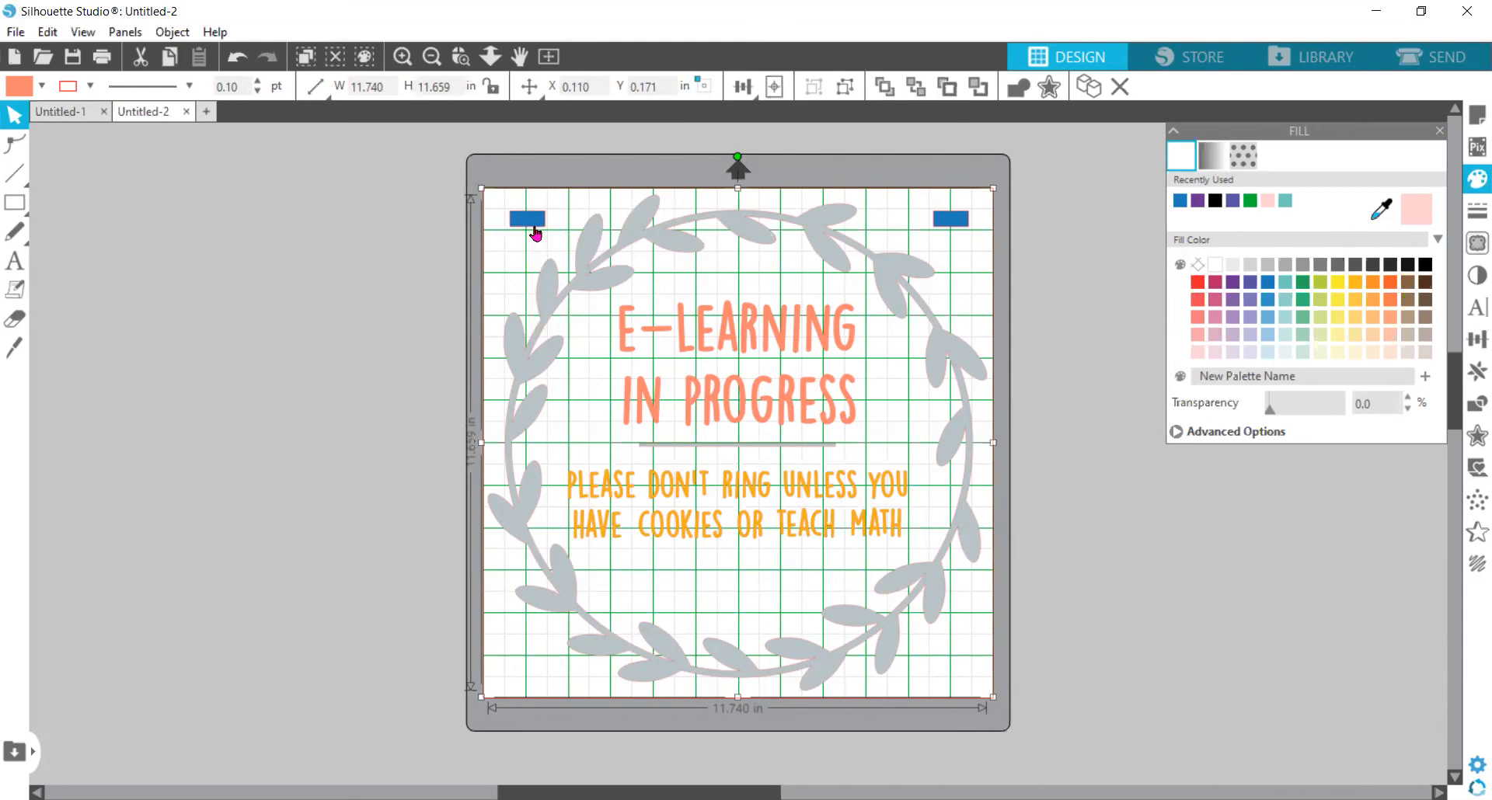
{"action": "left_click_drag", "start_coordinate": [535, 233], "coordinate": [589, 377]}
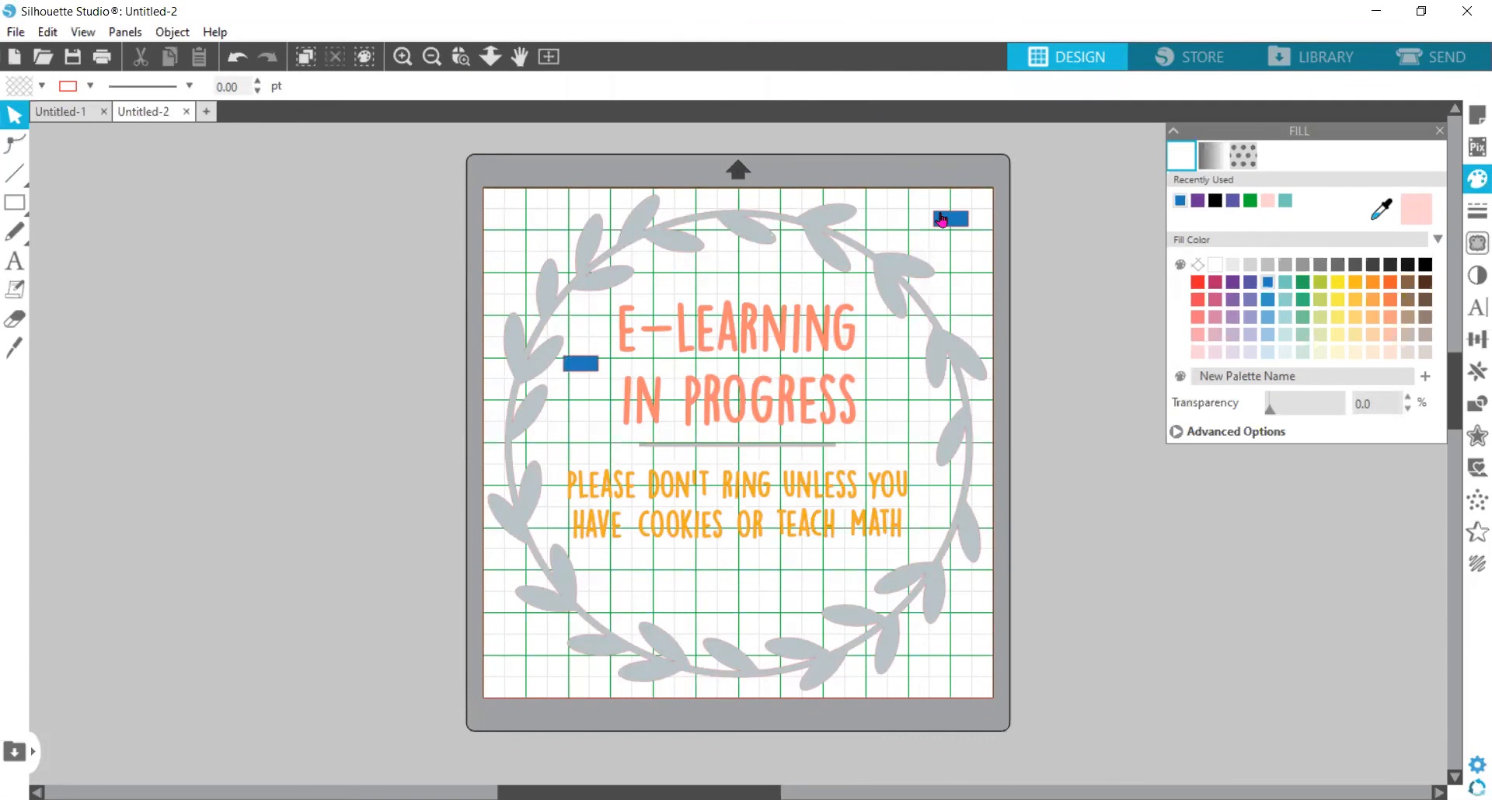
{"action": "left_click_drag", "start_coordinate": [944, 229], "coordinate": [889, 386]}
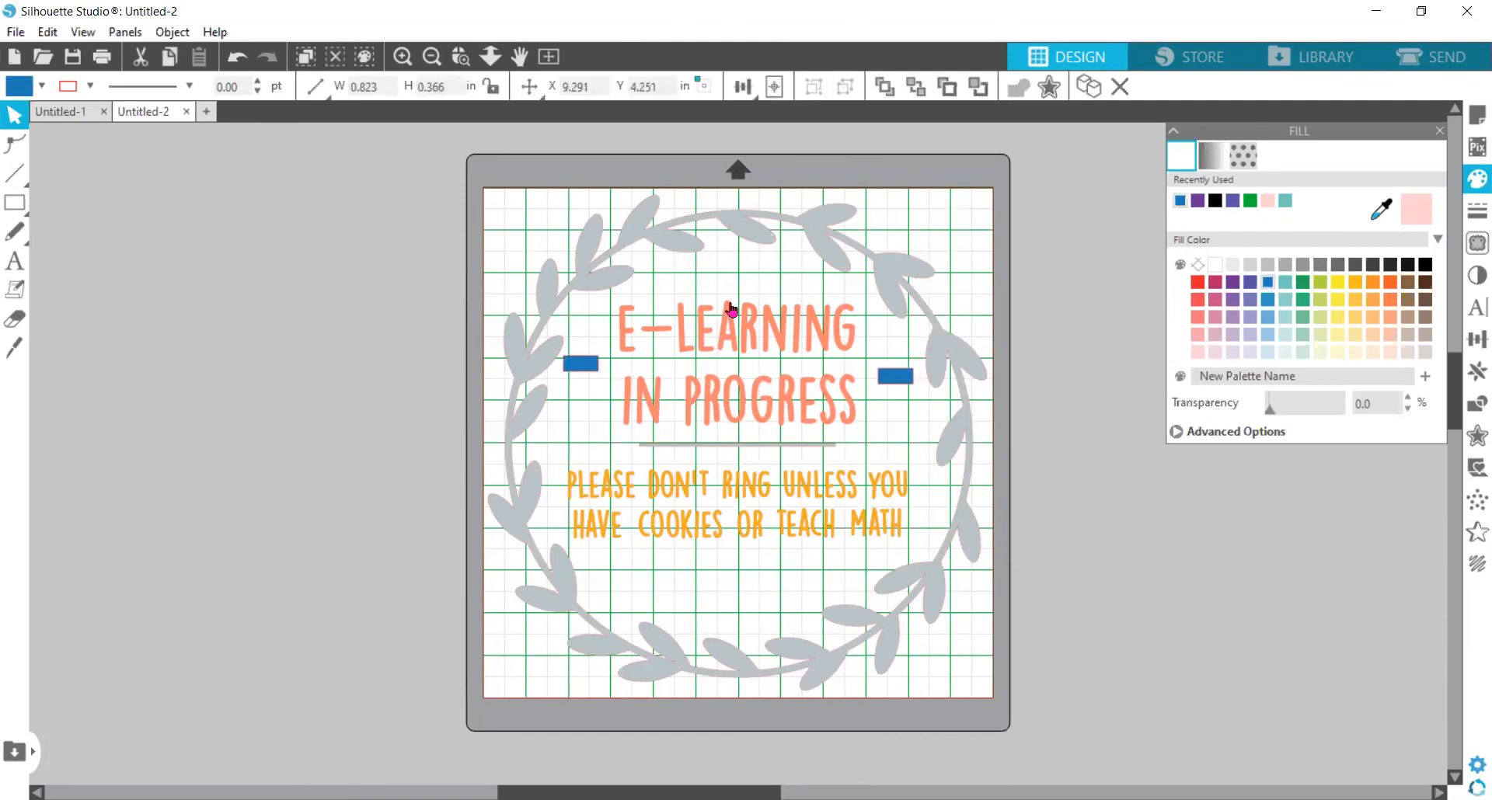
Ungroup the sign design, try moving all its pieces away from the mat, and undo the moves.
{"action": "left_click", "coordinate": [850, 233]}
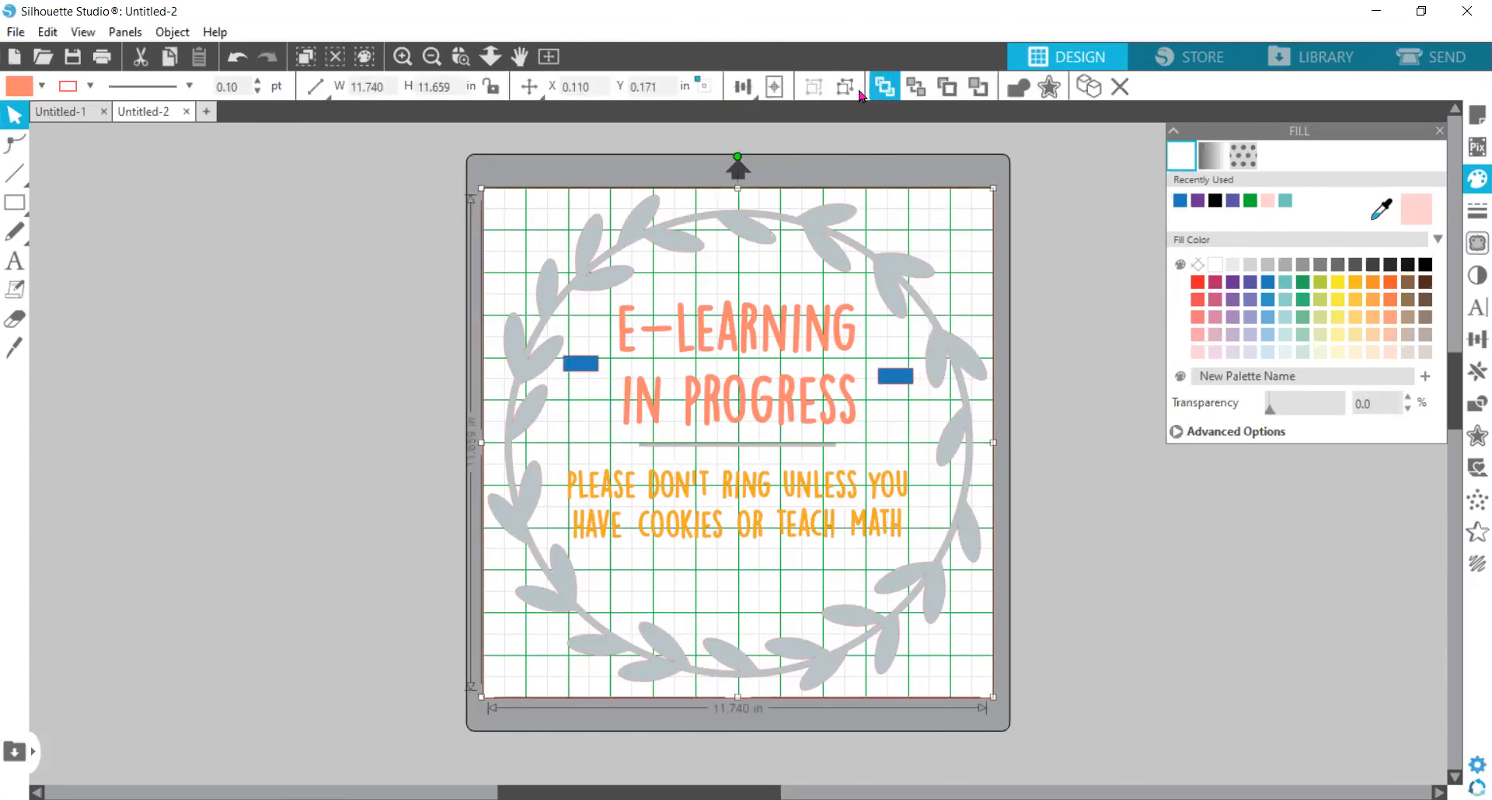
{"action": "left_click_drag", "start_coordinate": [835, 243], "coordinate": [263, 260]}
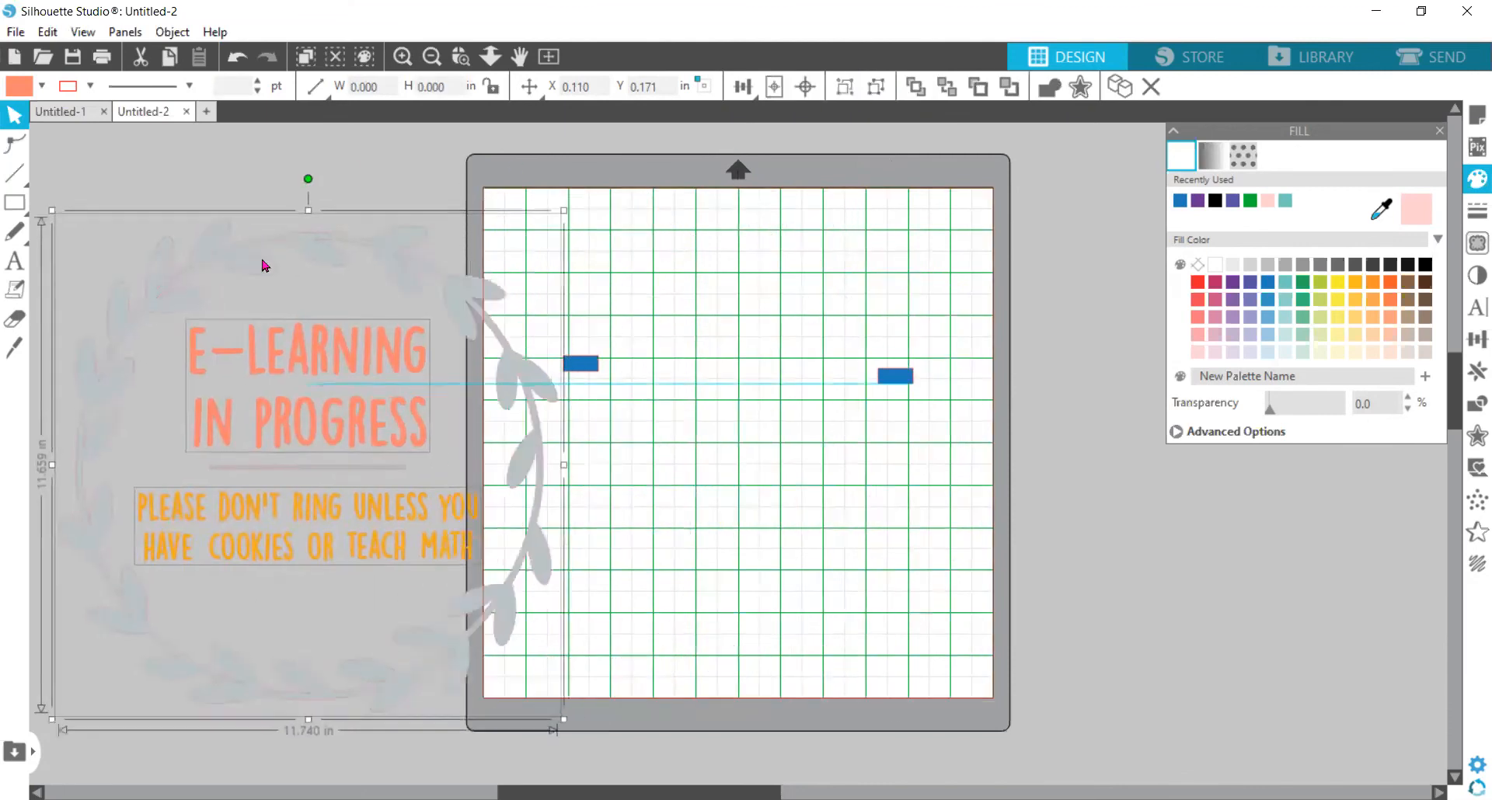
{"action": "left_click_drag", "start_coordinate": [733, 247], "coordinate": [827, 250]}
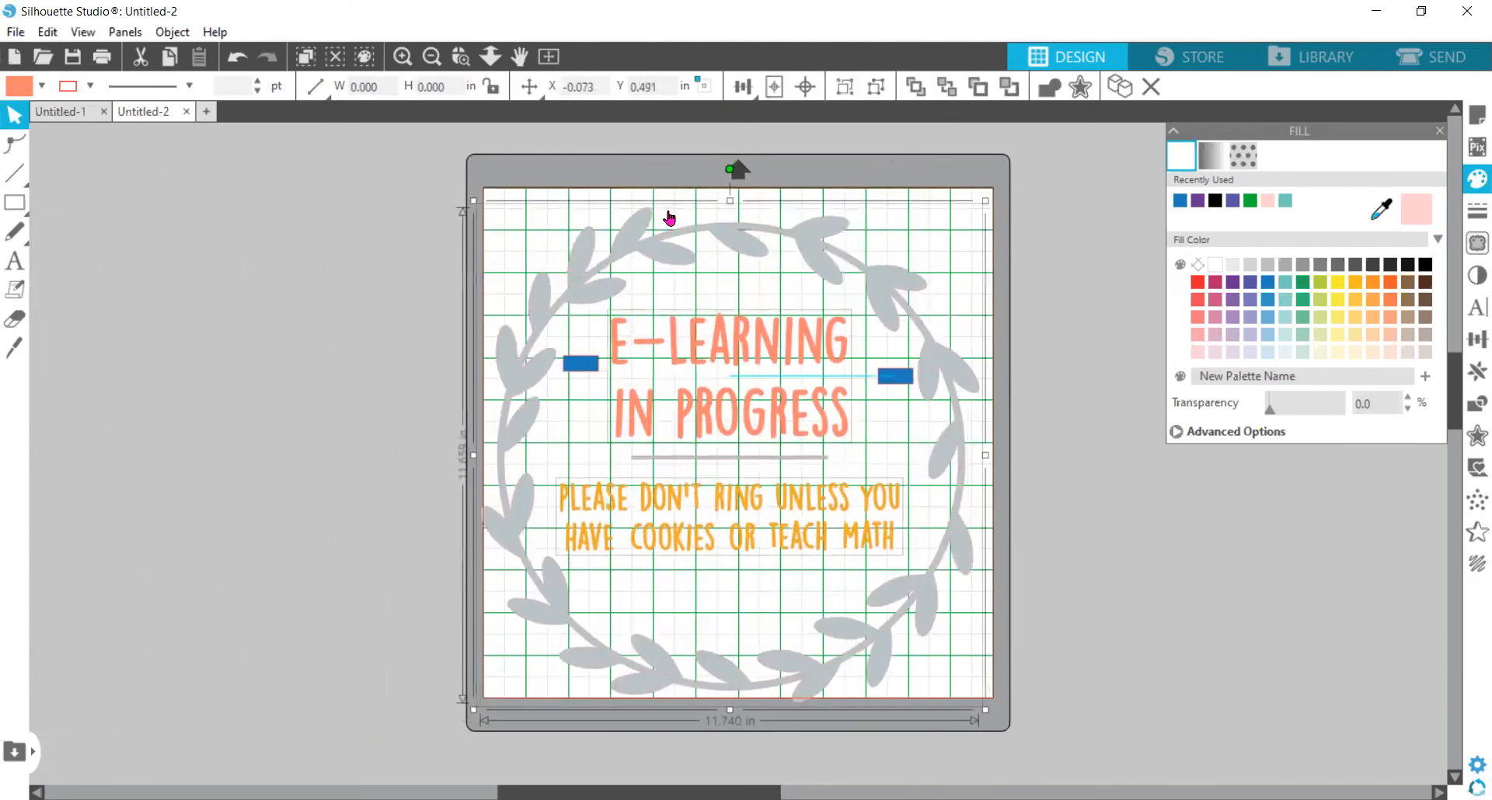
{"action": "left_click", "coordinate": [236, 57]}
{"action": "left_click", "coordinate": [236, 57]}
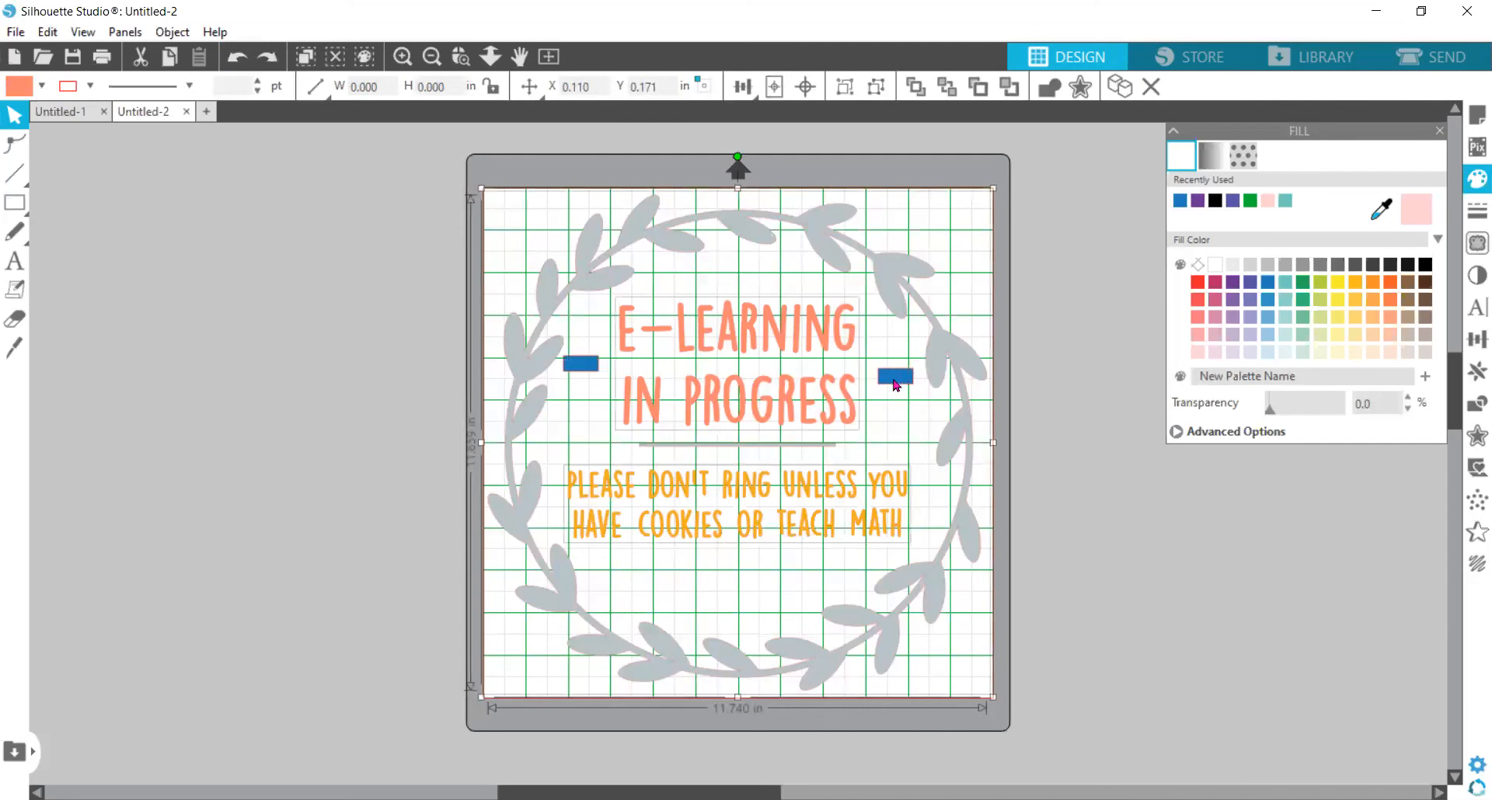
Move one blue rectangle below the "Please don't ring" text and the other above the "E-Learning in Progress" heading.
{"action": "left_click", "coordinate": [894, 378]}
{"action": "left_click_drag", "start_coordinate": [861, 362], "coordinate": [700, 282]}
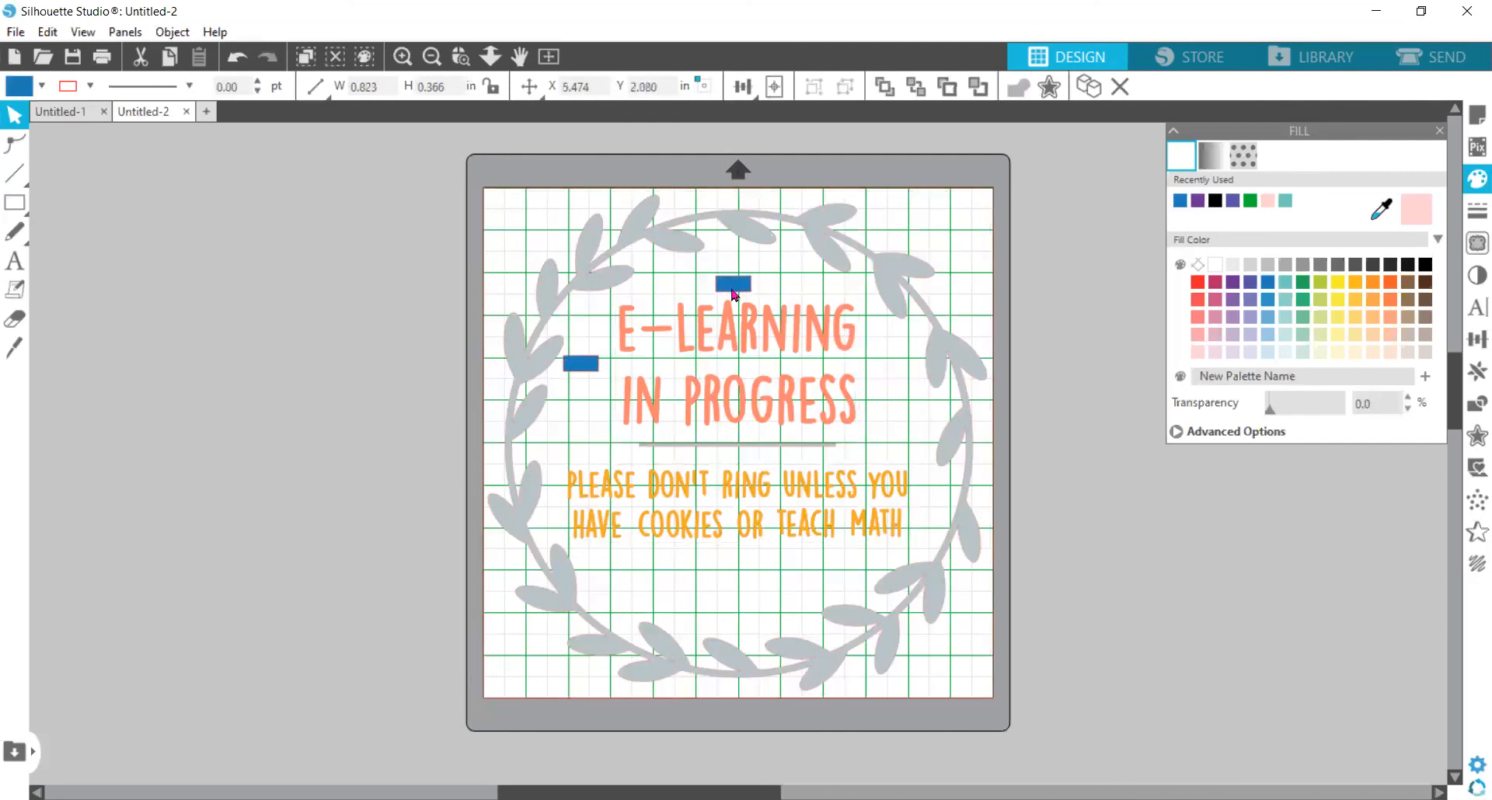
{"action": "mouse_move", "coordinate": [750, 584]}
{"action": "left_mouse_down"}
{"action": "mouse_move", "coordinate": [695, 574]}
{"action": "mouse_move", "coordinate": [736, 574]}
{"action": "left_mouse_up"}
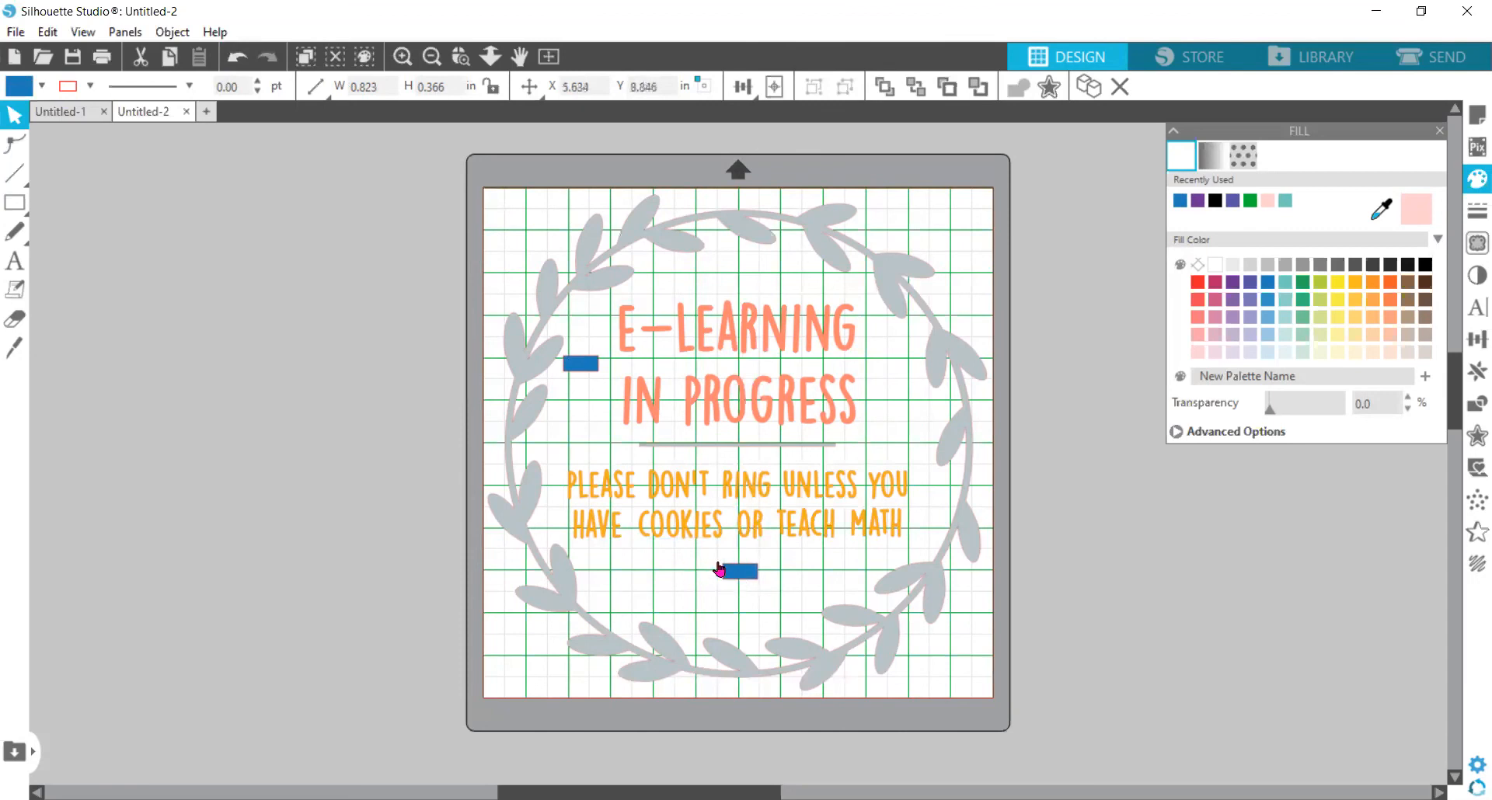
{"action": "left_click", "coordinate": [713, 562]}
{"action": "left_click_drag", "start_coordinate": [582, 367], "coordinate": [738, 280]}
{"action": "left_click", "coordinate": [742, 299]}
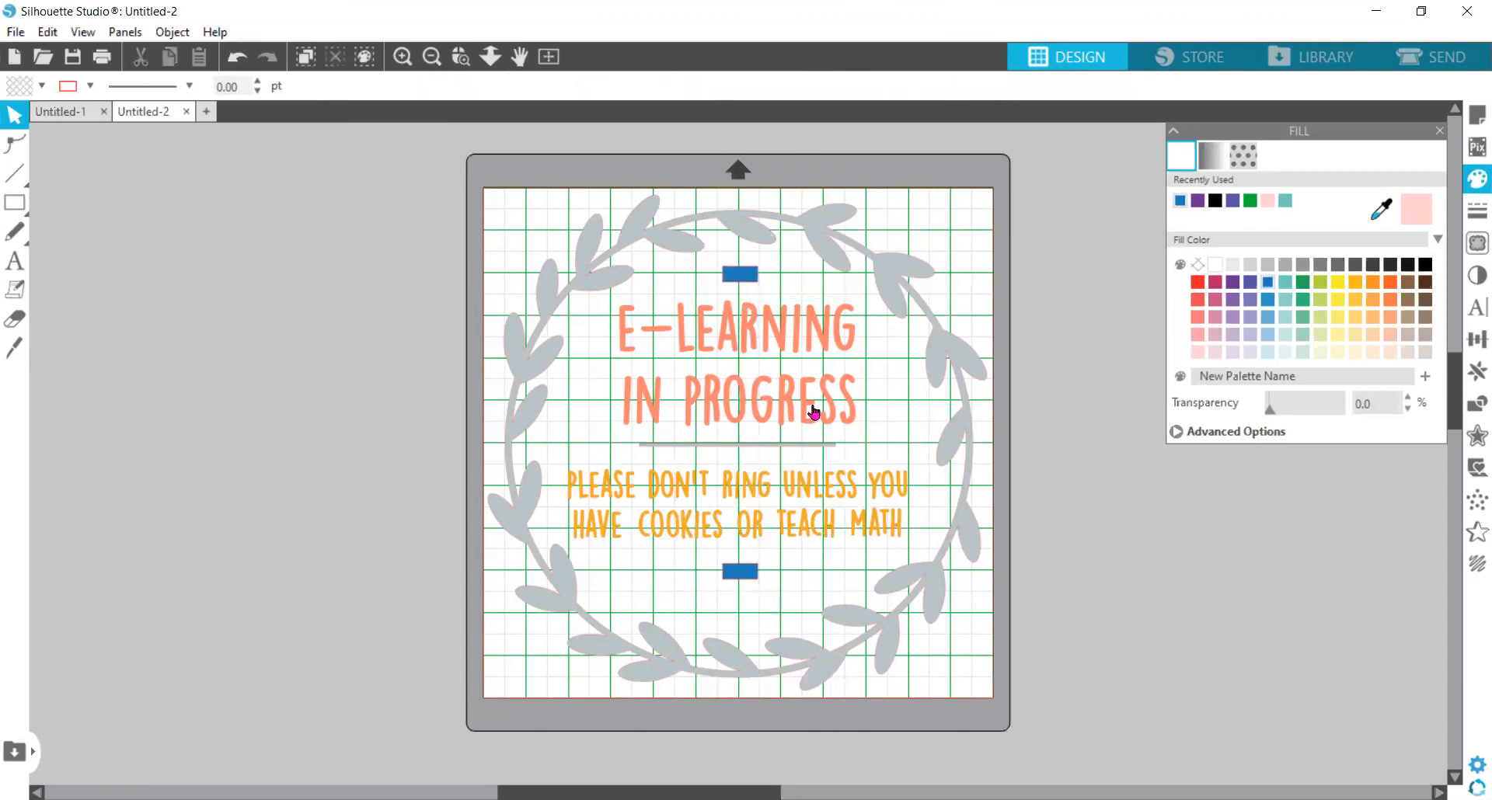
Move the wreath off the mat and back around the text, and place both blue rectangles off the mat.
{"action": "left_click_drag", "start_coordinate": [604, 633], "coordinate": [11, 638]}
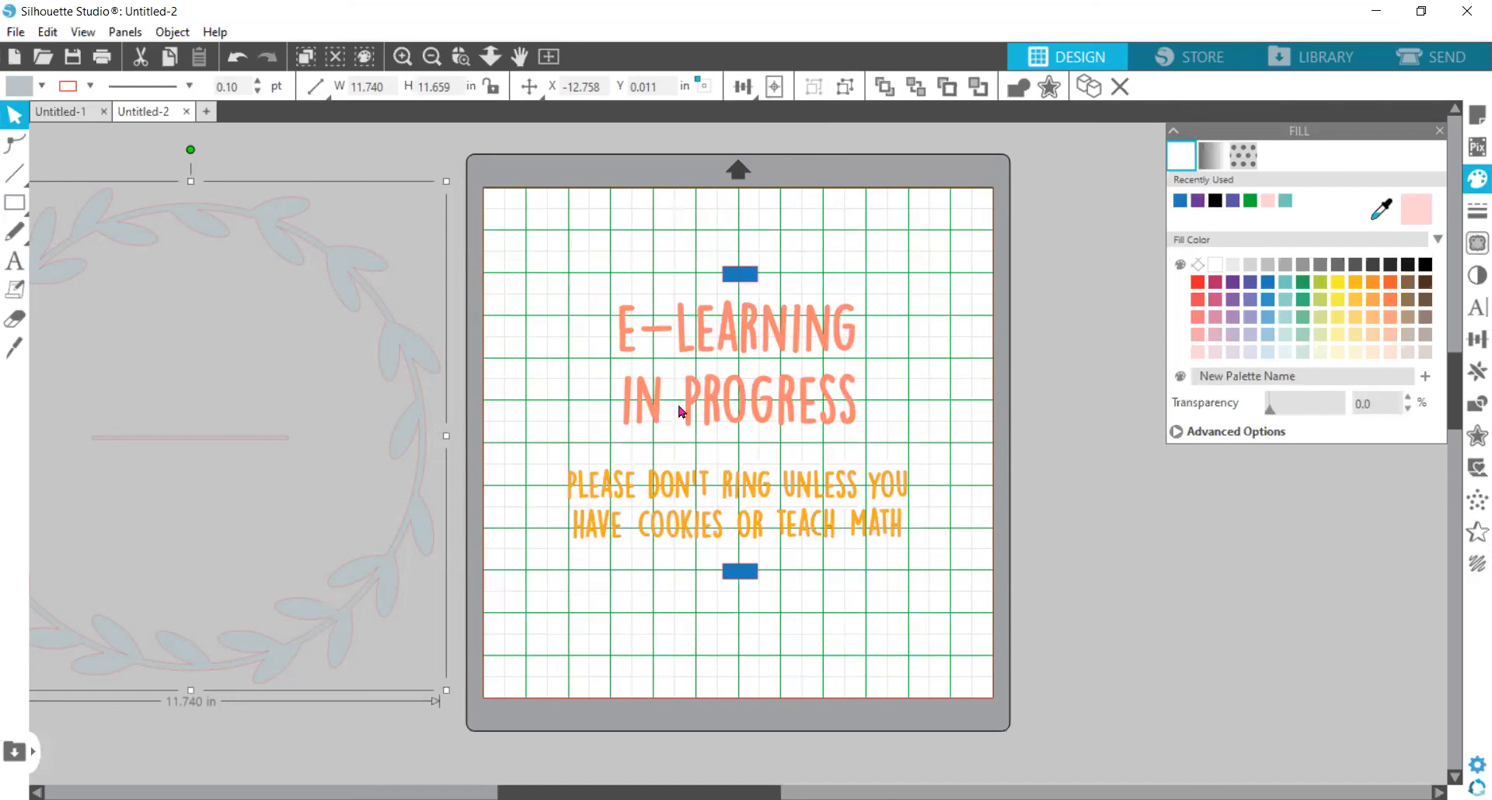
{"action": "left_click_drag", "start_coordinate": [389, 342], "coordinate": [936, 320]}
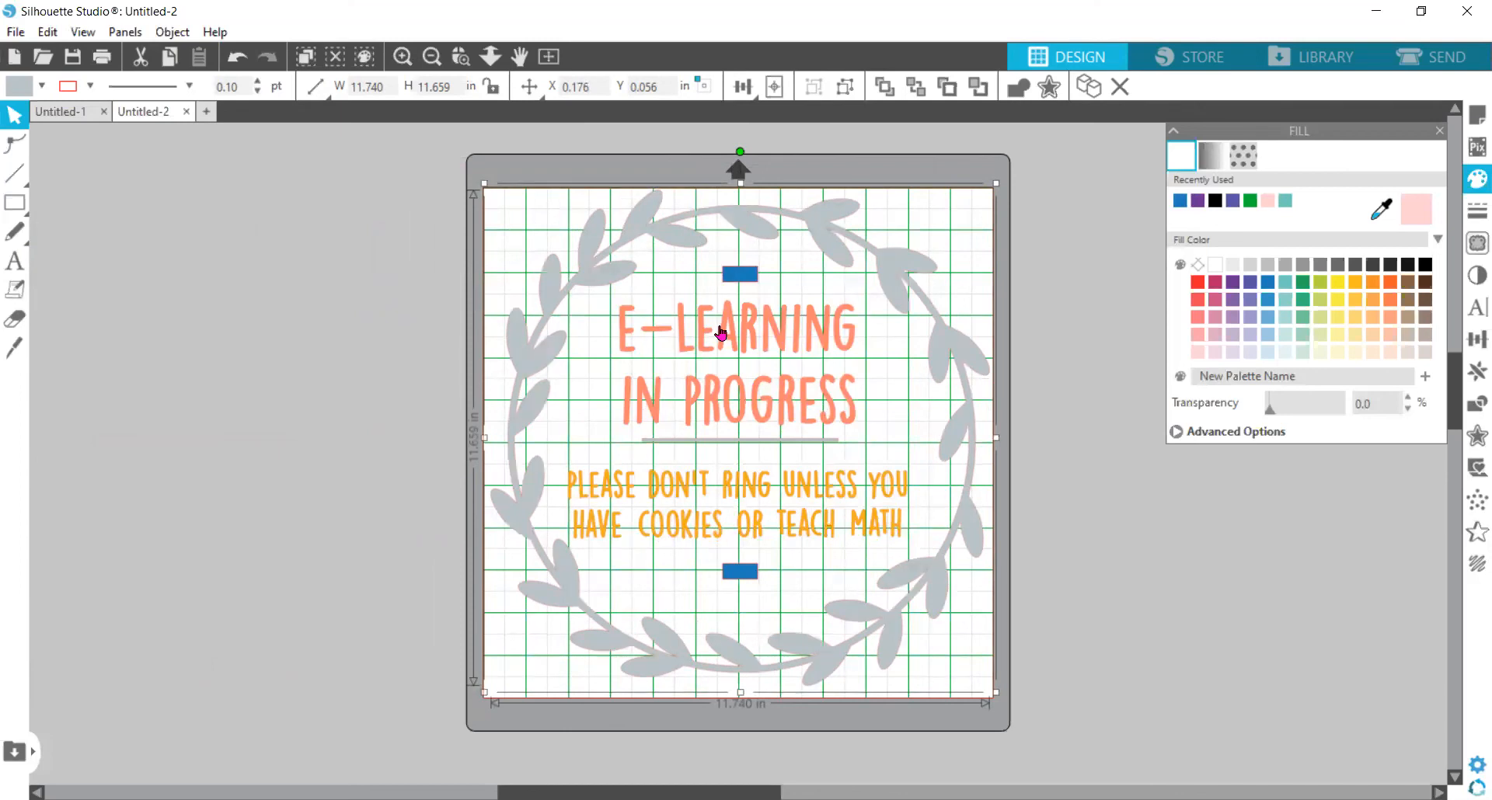
{"action": "left_click_drag", "start_coordinate": [743, 278], "coordinate": [305, 285]}
{"action": "left_click_drag", "start_coordinate": [744, 575], "coordinate": [336, 395]}
{"action": "left_click", "coordinate": [334, 420]}
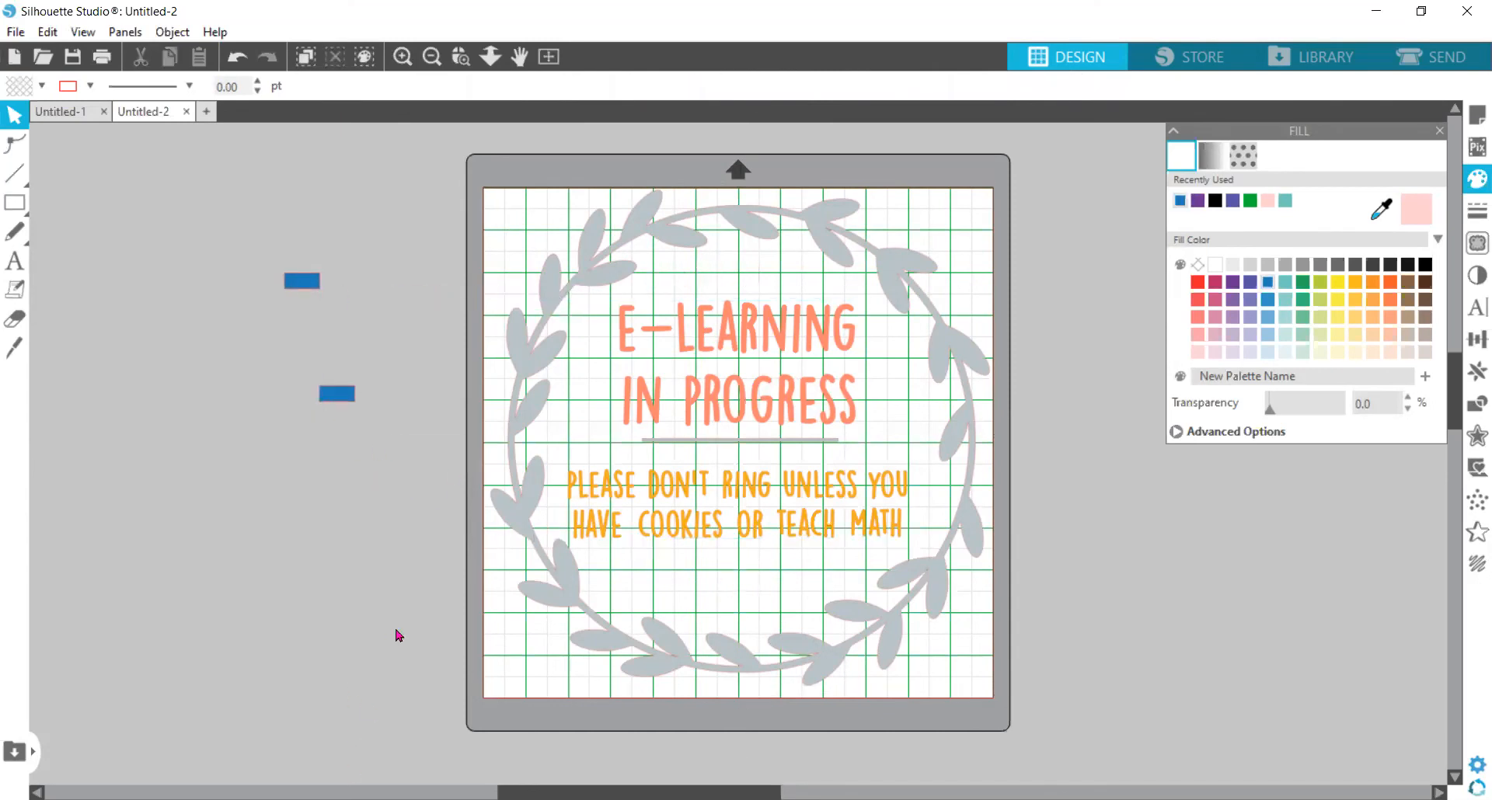